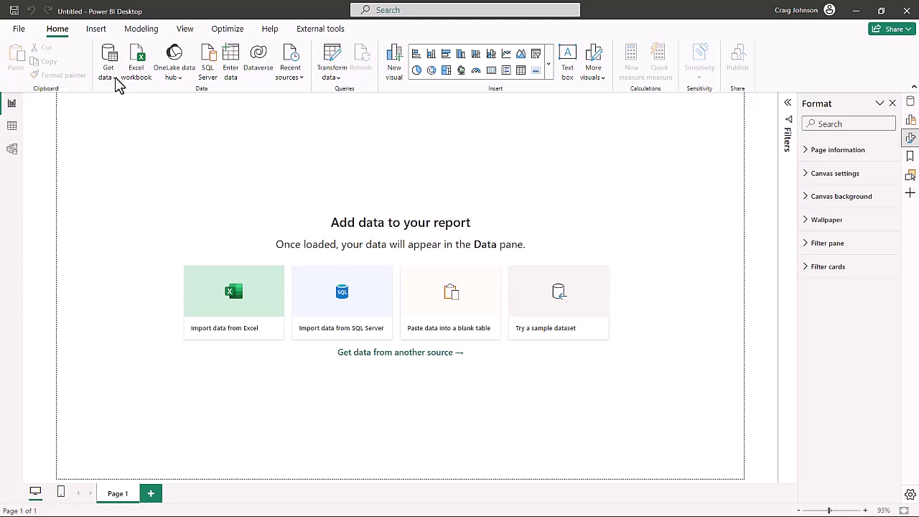
- Connect to the AdventureWorks Sales Excel workbook in the Power BI Videos folder as the data source
{"action": "left_click", "coordinate": [111, 72]}
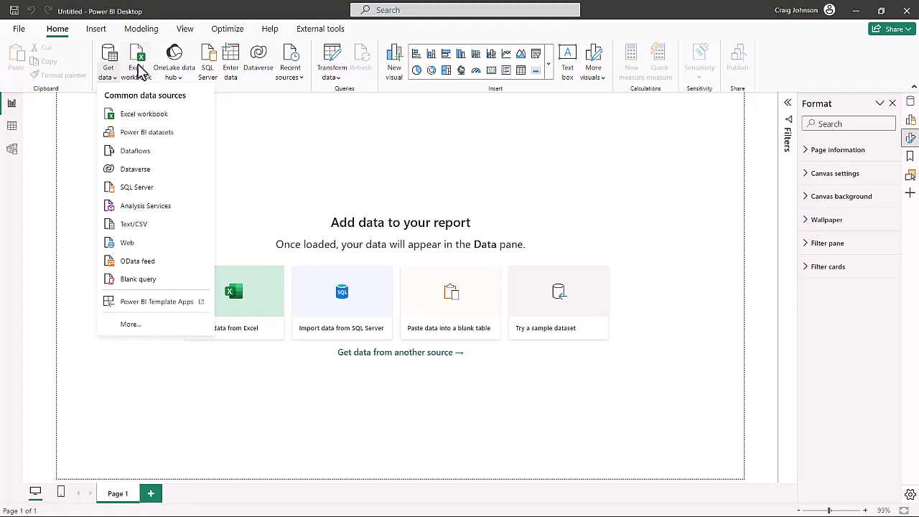
{"action": "left_click", "coordinate": [140, 69]}
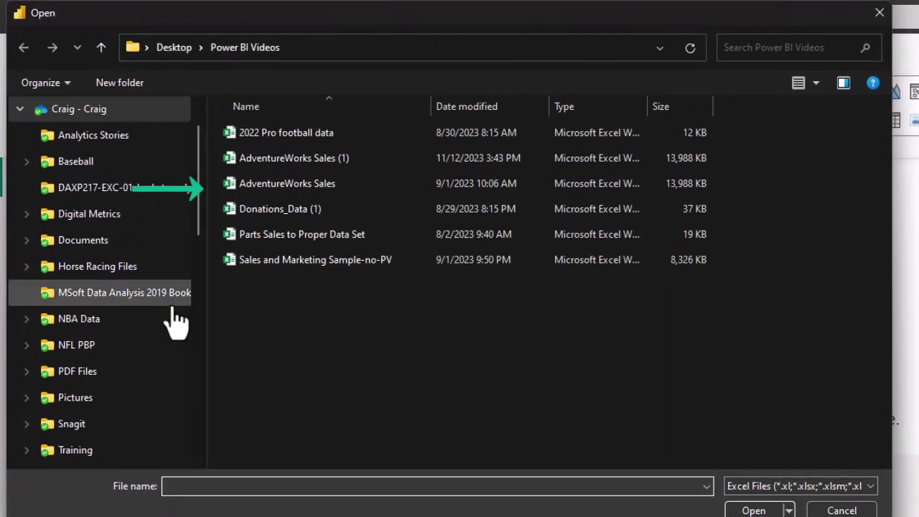
{"action": "left_click", "coordinate": [285, 185]}
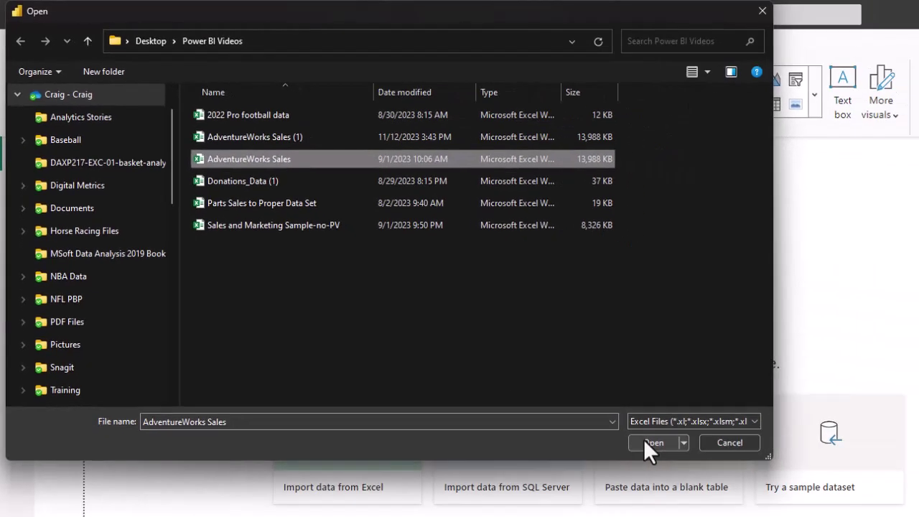
{"action": "left_click", "coordinate": [644, 441]}
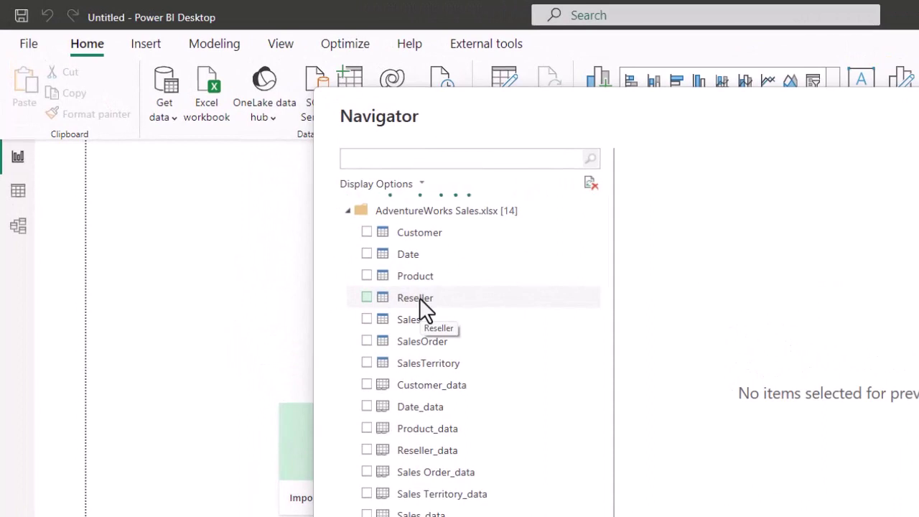
- Select the Customer, Date, Product, Reseller, Sales, SalesOrder and SalesTerritory tables and open them for transformation in Power Query Editor
{"action": "left_click", "coordinate": [367, 233]}
{"action": "left_click", "coordinate": [367, 254]}
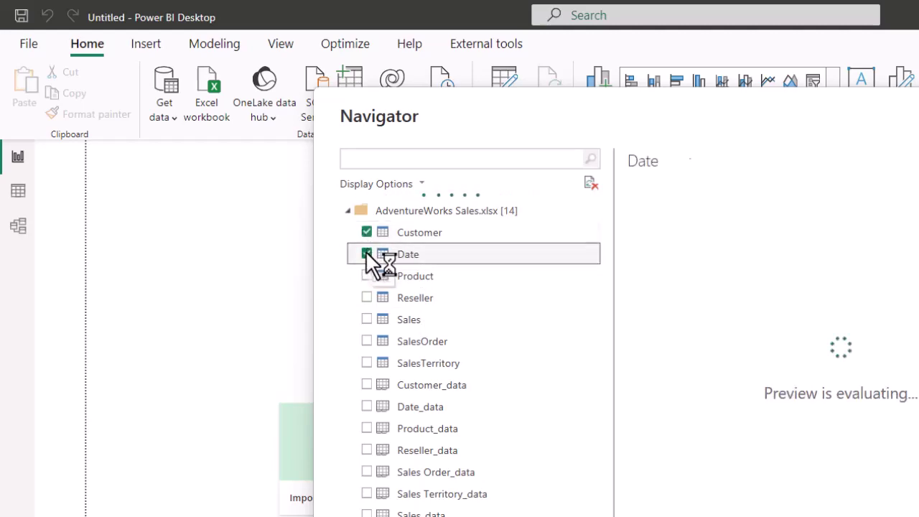
{"action": "left_click", "coordinate": [365, 276]}
{"action": "left_click", "coordinate": [366, 296]}
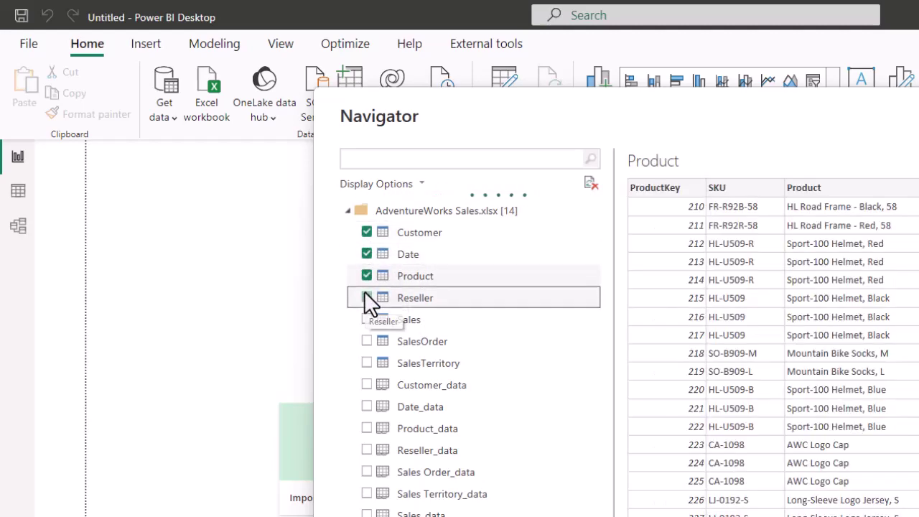
{"action": "left_click", "coordinate": [366, 319]}
{"action": "left_click", "coordinate": [365, 341]}
{"action": "left_click", "coordinate": [367, 362]}
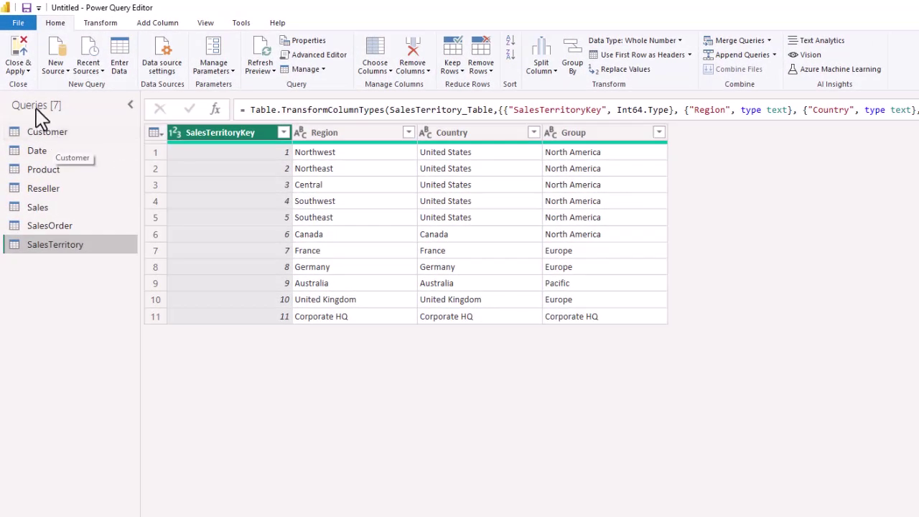
- Examine the columns, key fields and data types of each query from Customer through SalesTerritory
{"action": "left_click", "coordinate": [43, 136]}
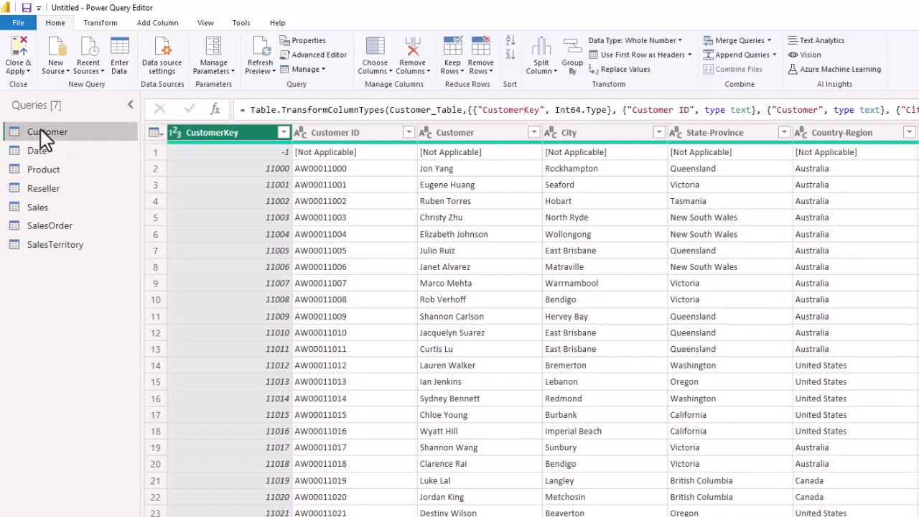
{"action": "left_click", "coordinate": [98, 26]}
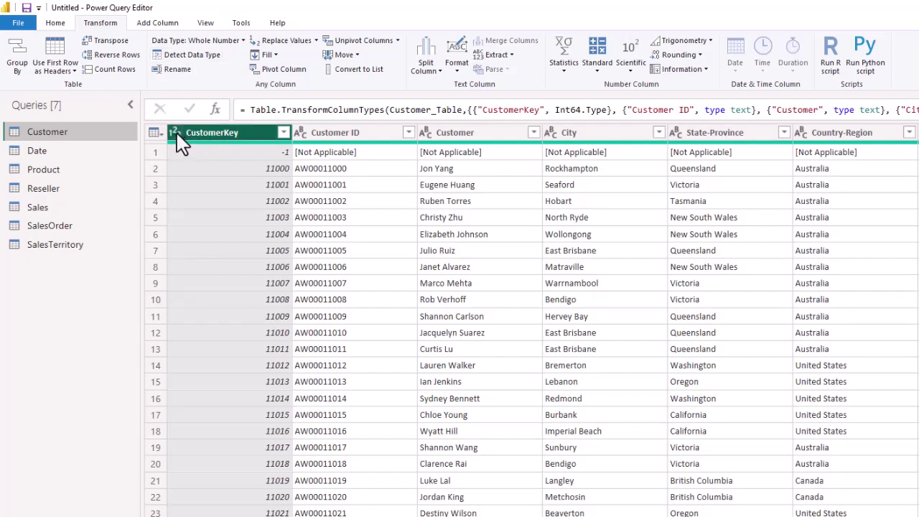
{"action": "left_click", "coordinate": [40, 150]}
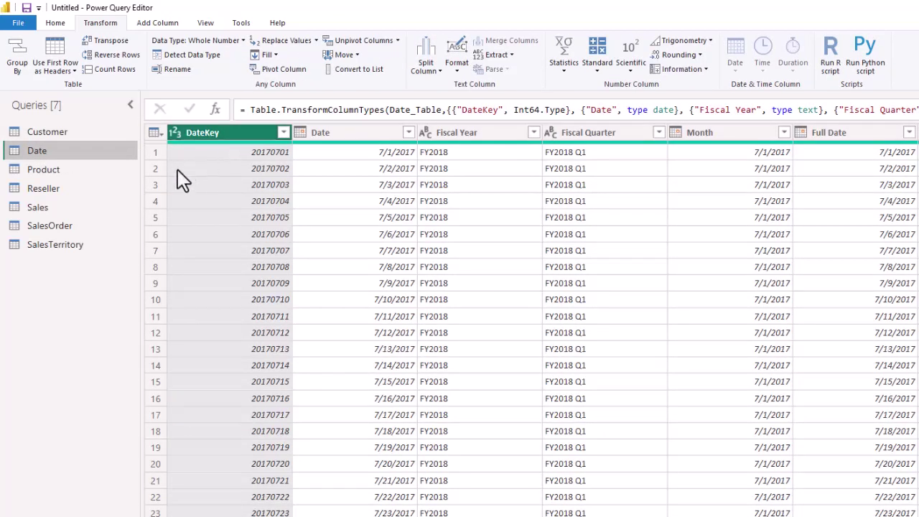
{"action": "left_click", "coordinate": [41, 168]}
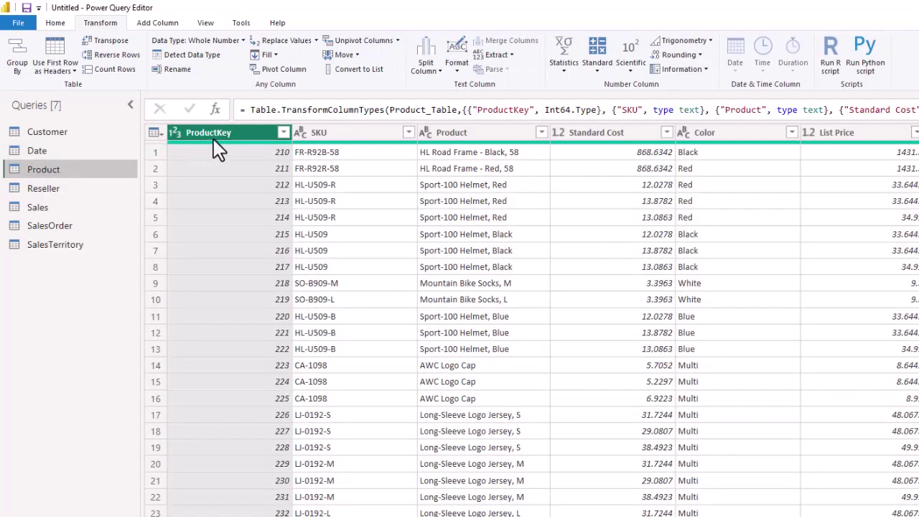
{"action": "left_click", "coordinate": [45, 188]}
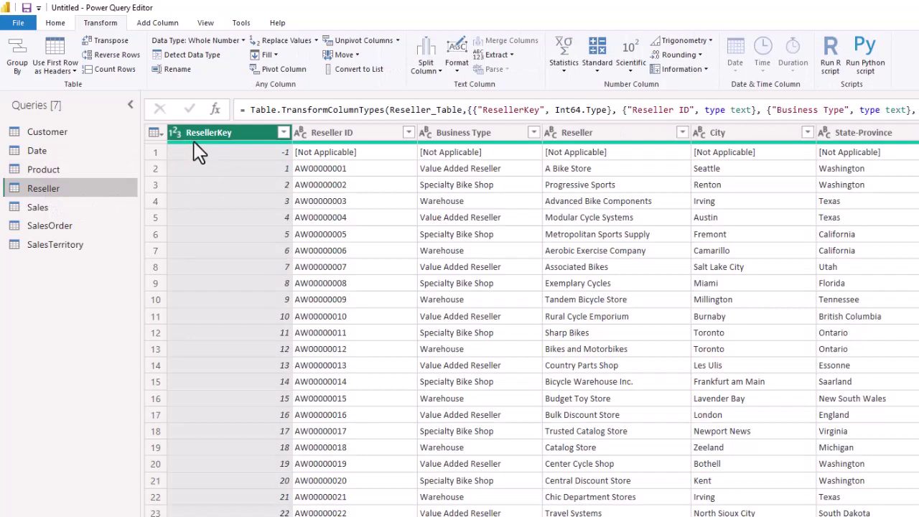
{"action": "left_click", "coordinate": [49, 206]}
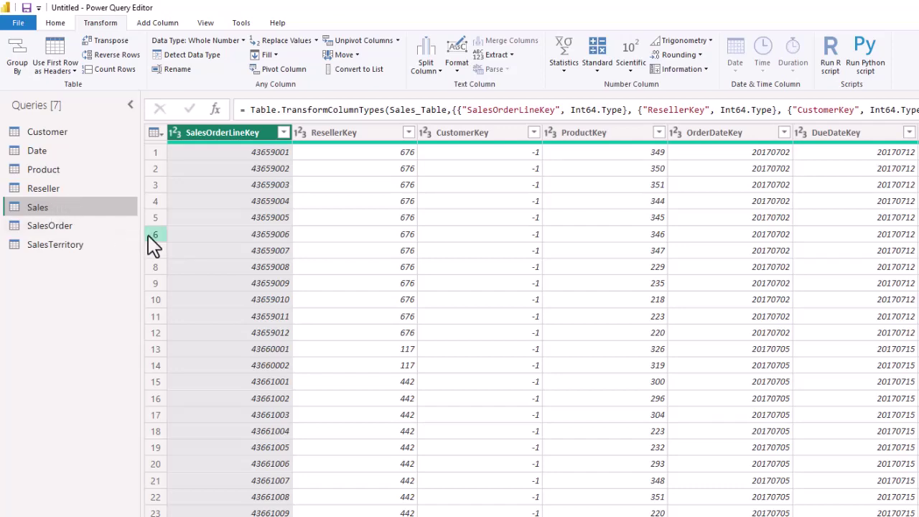
{"action": "left_click", "coordinate": [61, 224]}
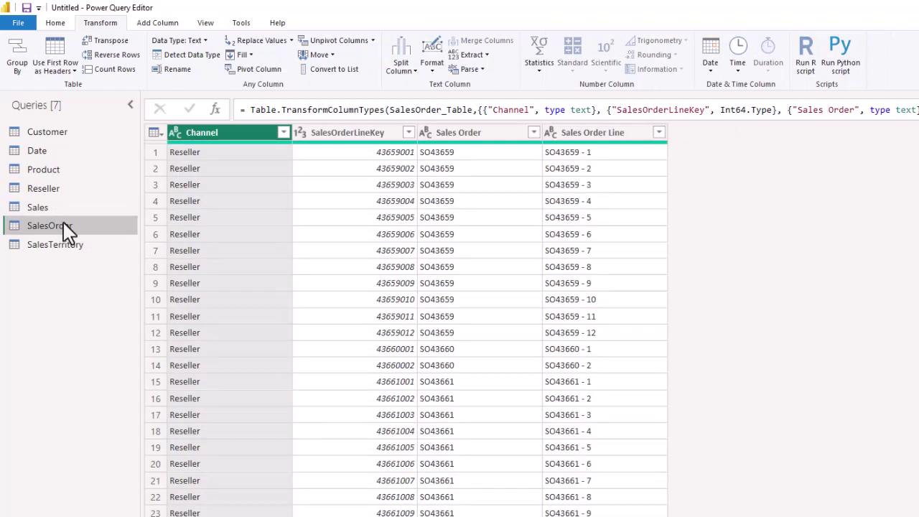
{"action": "left_click", "coordinate": [58, 244]}
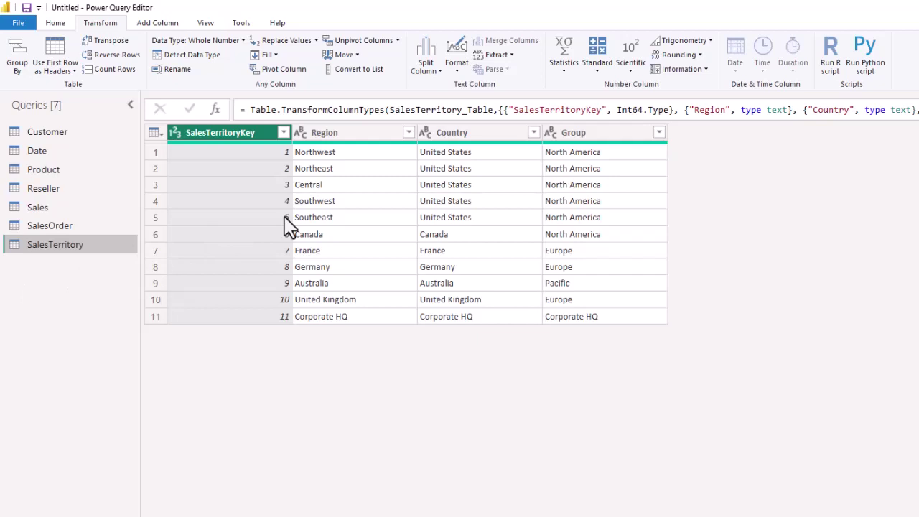
- Close the query editor with the queries applied to the report, and dismiss the page formatting options
{"action": "left_click", "coordinate": [56, 22]}
{"action": "left_click", "coordinate": [20, 71]}
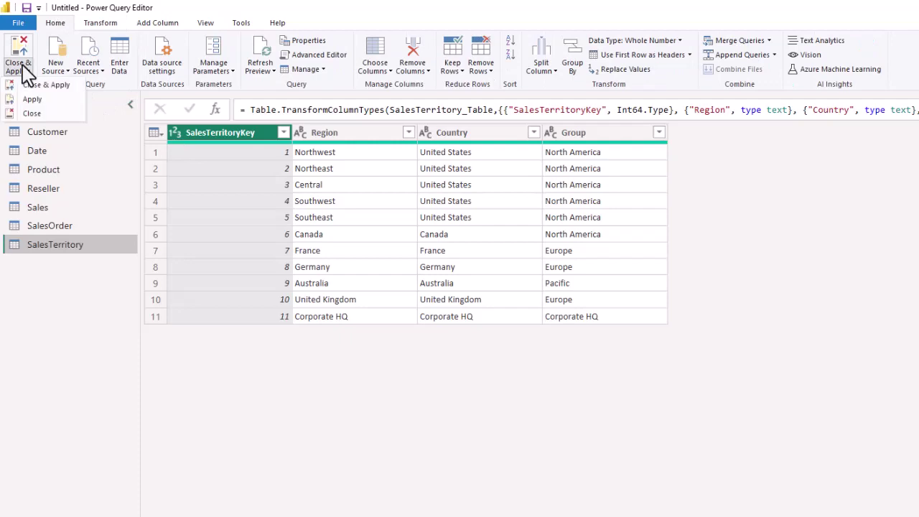
{"action": "left_click", "coordinate": [33, 85]}
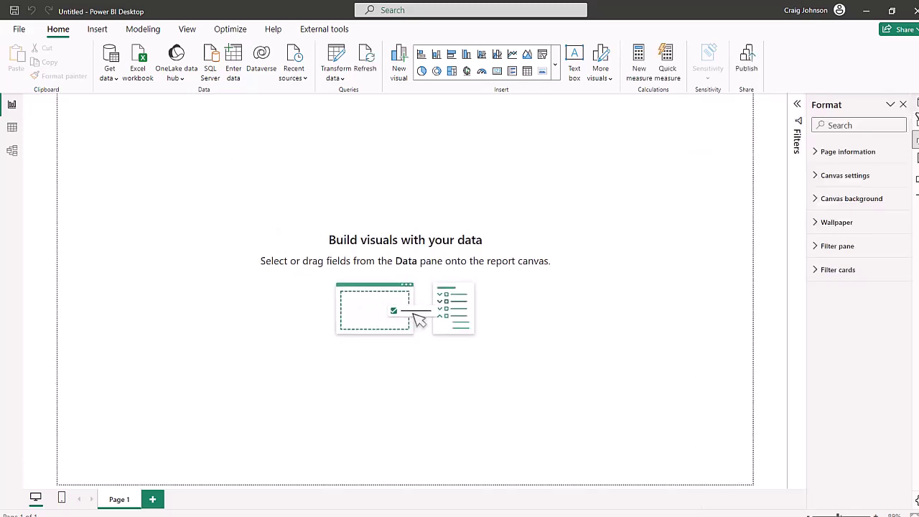
{"action": "left_click", "coordinate": [906, 105]}
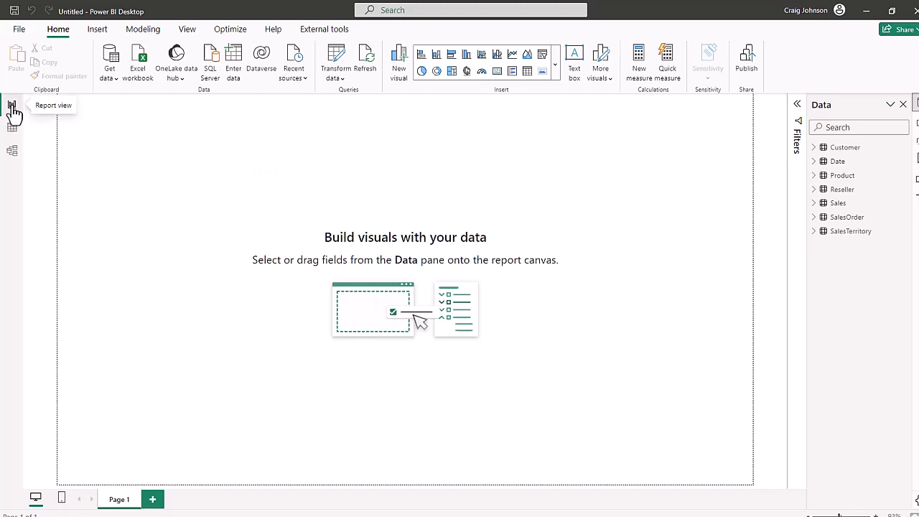
- In the model view, create a relationship from OrderDateKey in the Sales table to DateKey in the Date table
{"action": "left_click", "coordinate": [12, 153]}
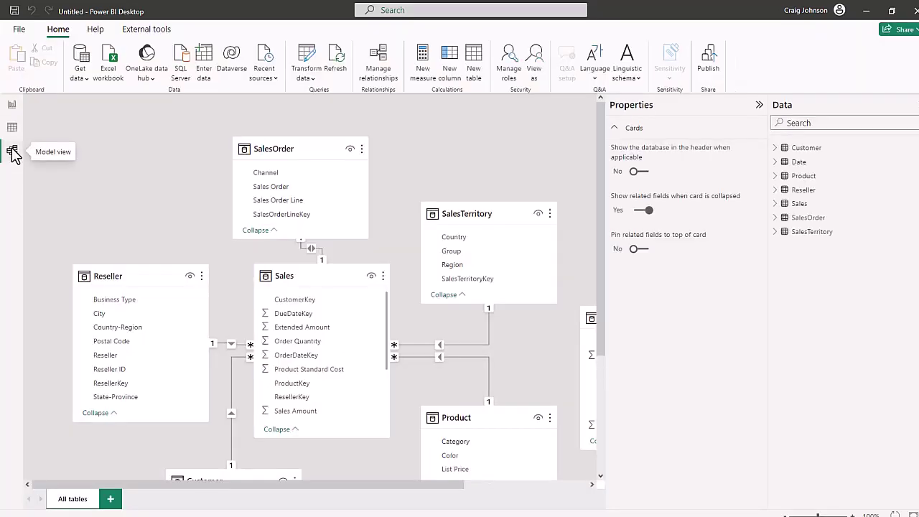
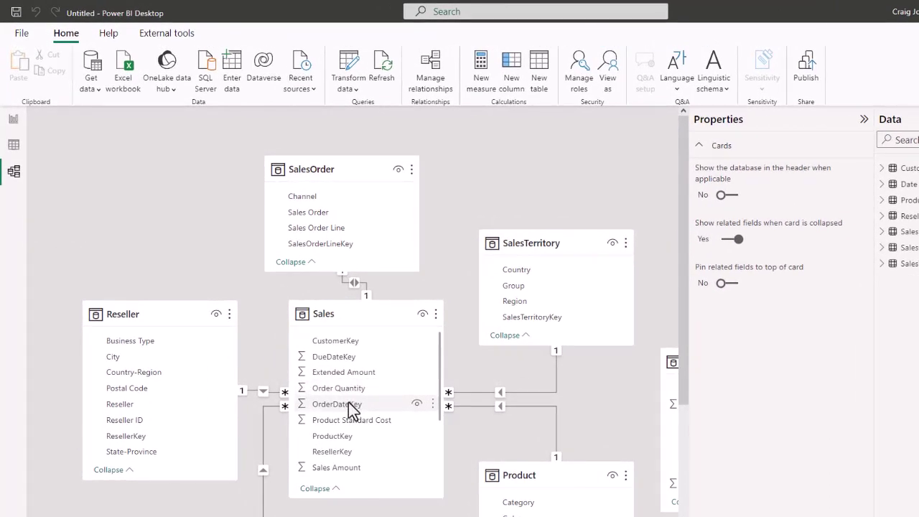
{"action": "scroll", "coordinate": [375, 451], "scroll_direction": "right", "scroll_amount": 3}
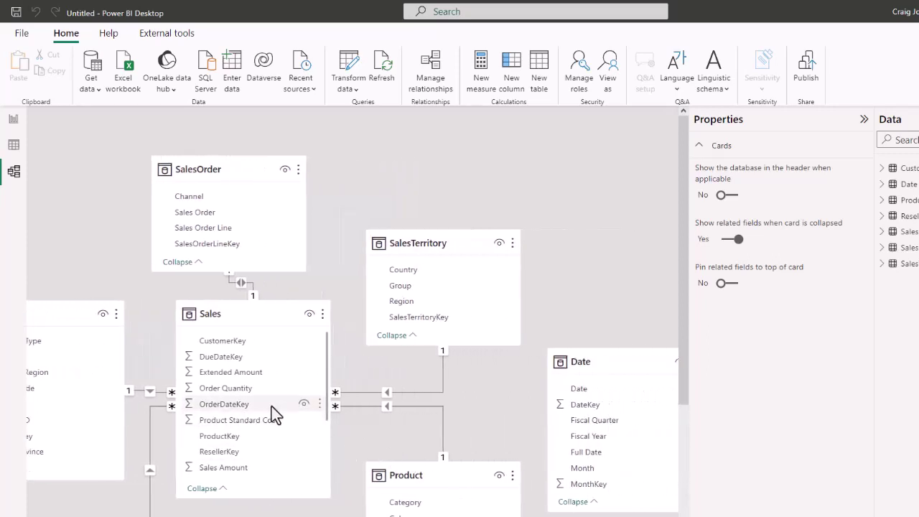
{"action": "left_click_drag", "start_coordinate": [262, 405], "coordinate": [592, 406]}
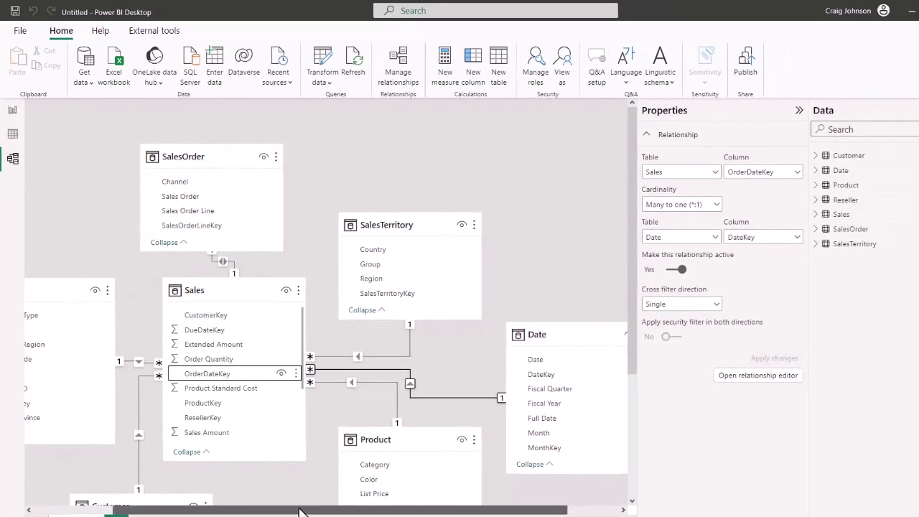
- Create relationships from DueDateKey and ShipDateKey in the Sales table to DateKey in the Date table
{"action": "left_click_drag", "start_coordinate": [300, 512], "coordinate": [191, 505]}
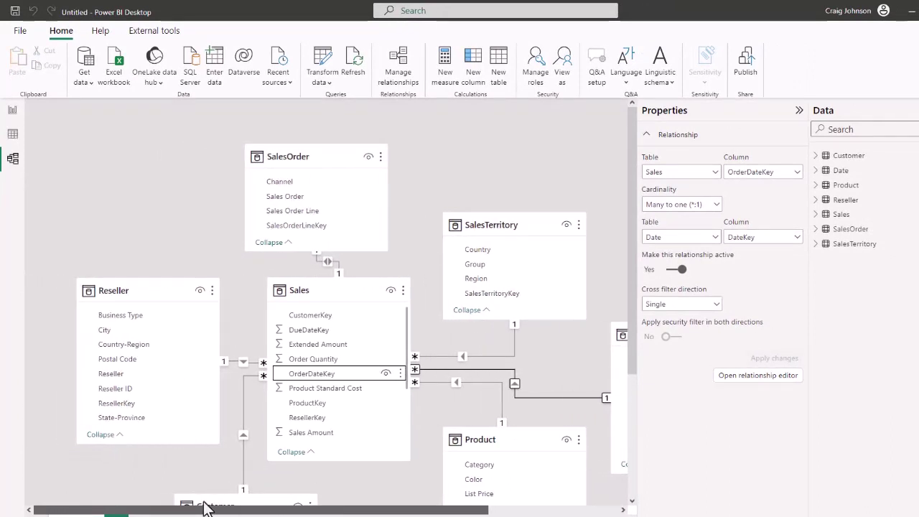
{"action": "mouse_move", "coordinate": [207, 503]}
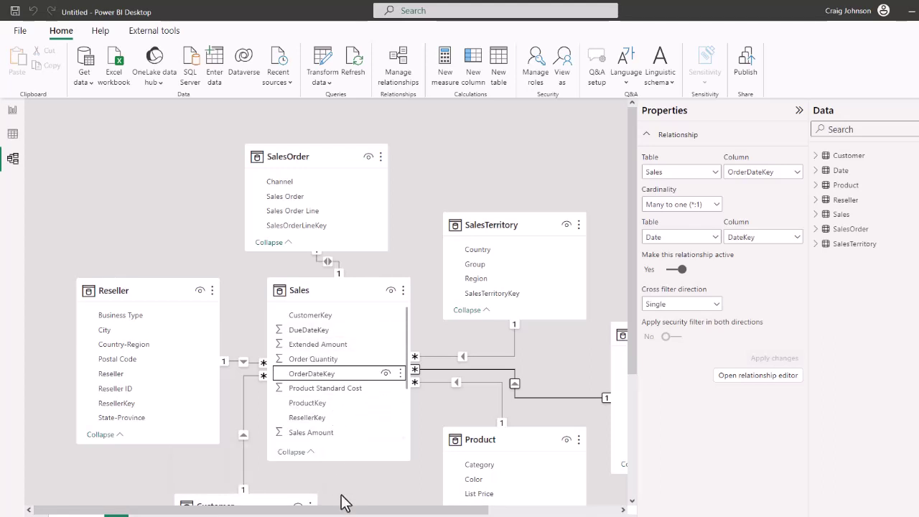
{"action": "left_click_drag", "start_coordinate": [355, 510], "coordinate": [425, 510]}
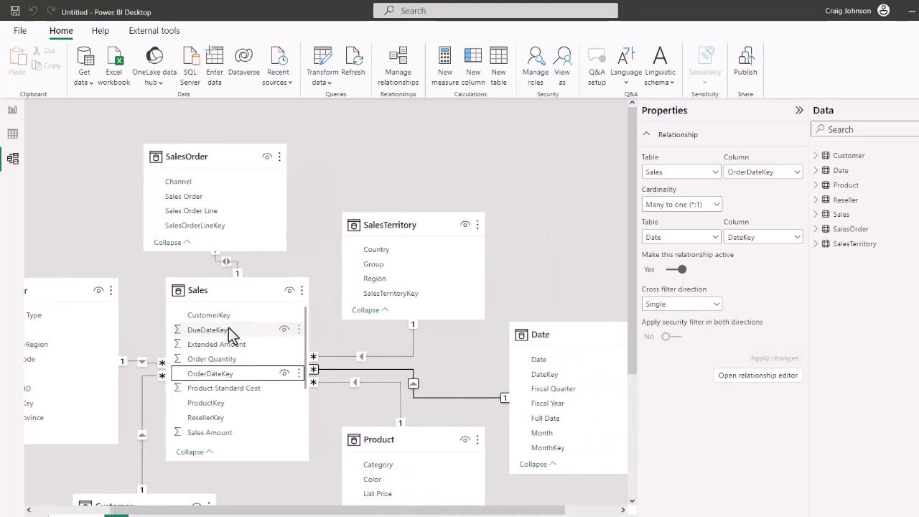
{"action": "left_click_drag", "start_coordinate": [229, 329], "coordinate": [539, 379]}
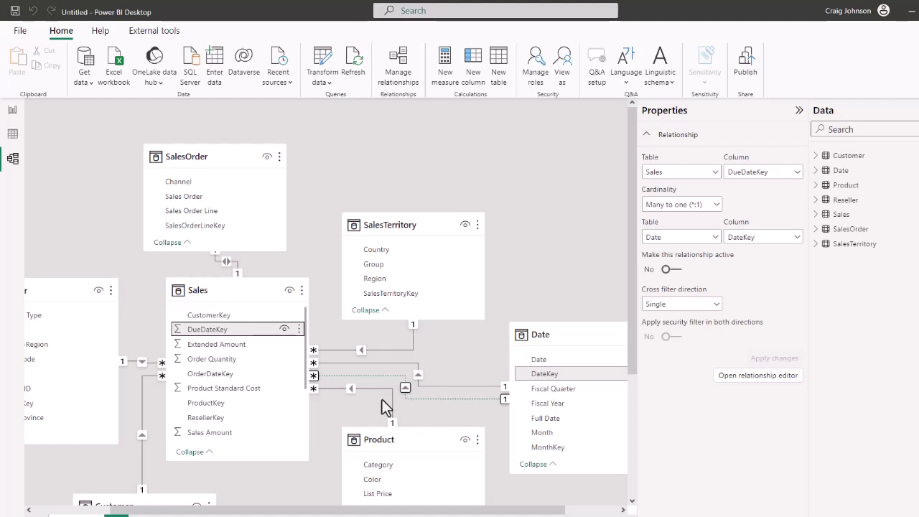
{"action": "scroll", "coordinate": [287, 398], "scroll_direction": "down", "scroll_amount": 3}
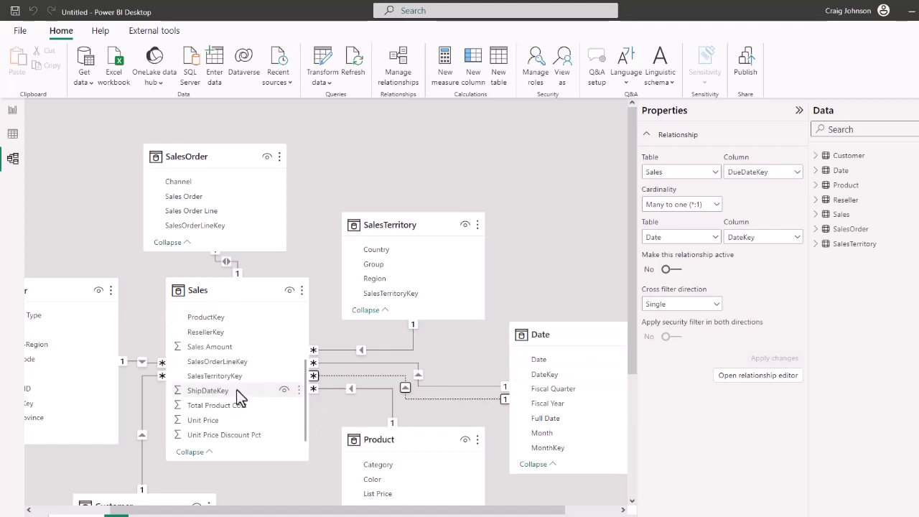
{"action": "left_click_drag", "start_coordinate": [237, 390], "coordinate": [551, 377]}
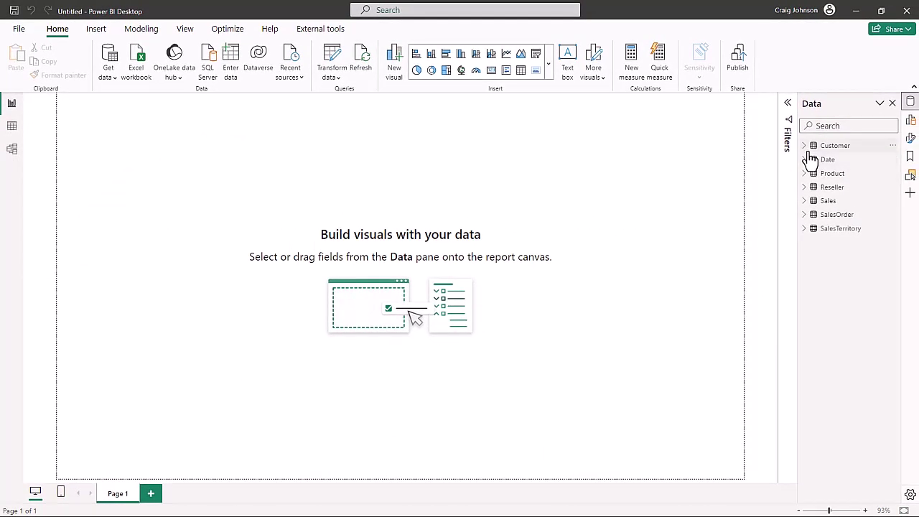
- In the model view, hide CustomerKey in the Customer table and DateKey in the Date table from report view
{"action": "left_click", "coordinate": [805, 204]}
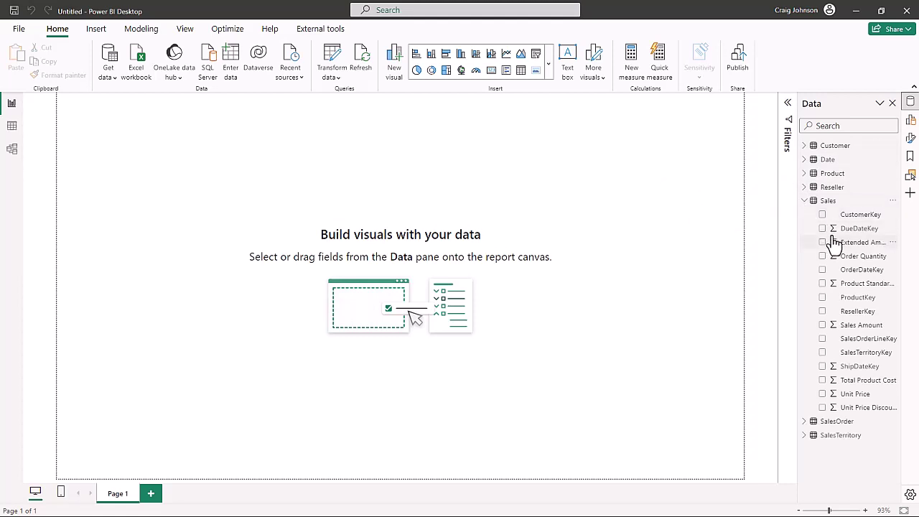
{"action": "left_click", "coordinate": [12, 151]}
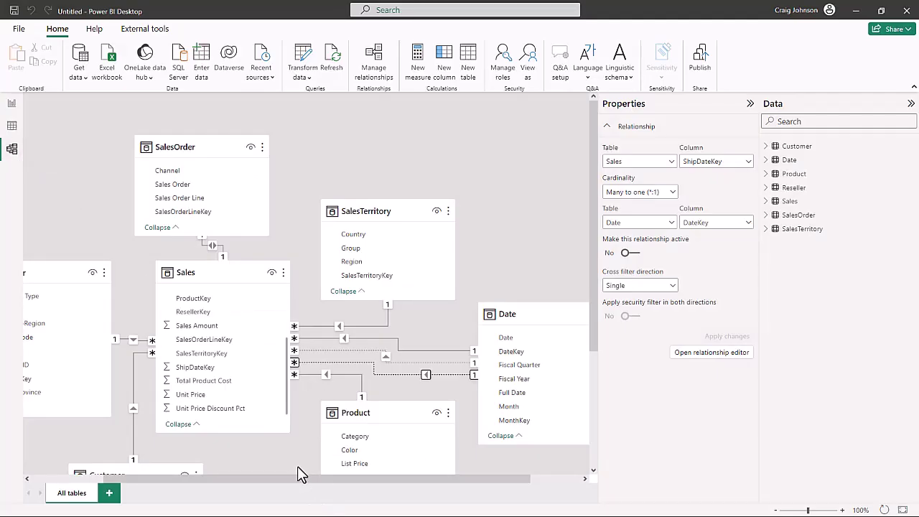
{"action": "left_click_drag", "start_coordinate": [308, 479], "coordinate": [215, 478]}
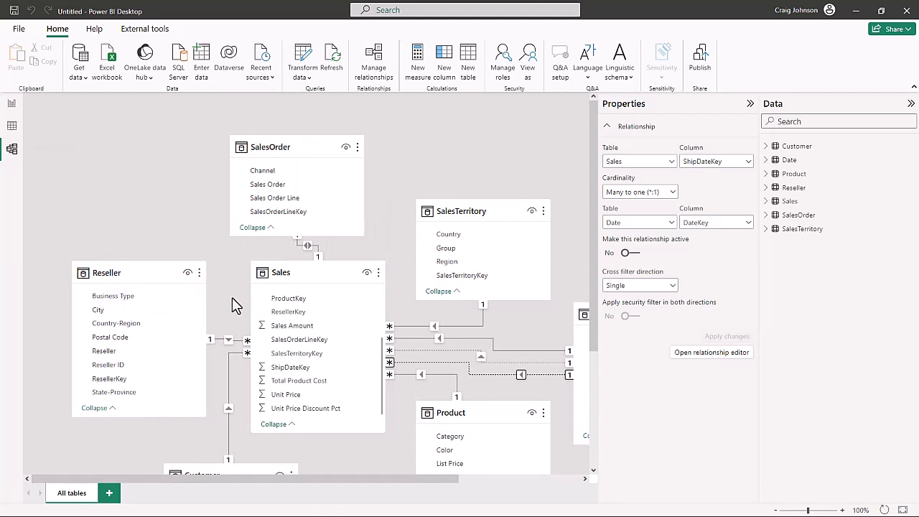
{"action": "scroll", "coordinate": [334, 431], "scroll_direction": "down", "scroll_amount": 3}
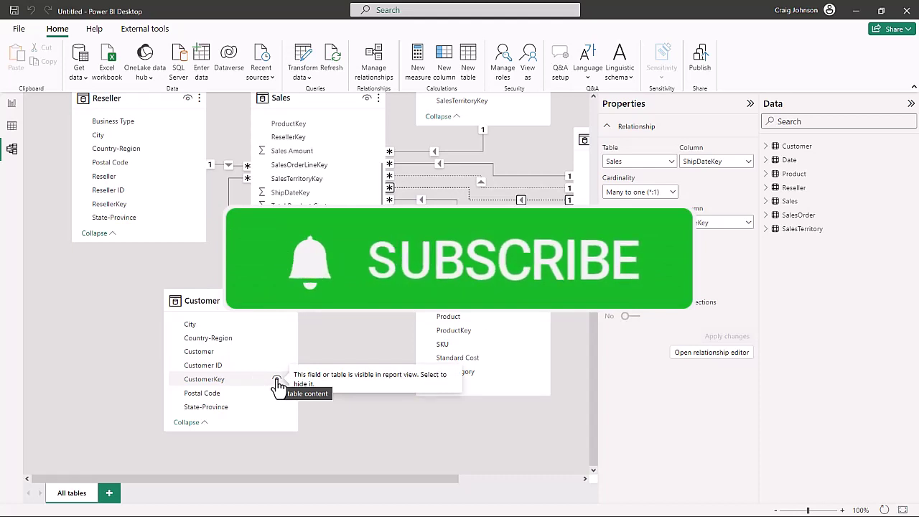
{"action": "left_click", "coordinate": [278, 381]}
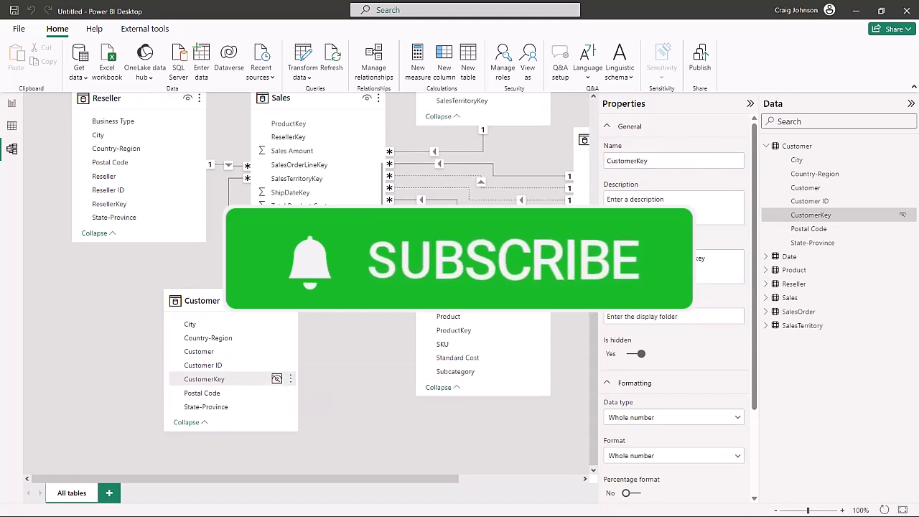
{"action": "left_click_drag", "start_coordinate": [400, 485], "coordinate": [510, 481]}
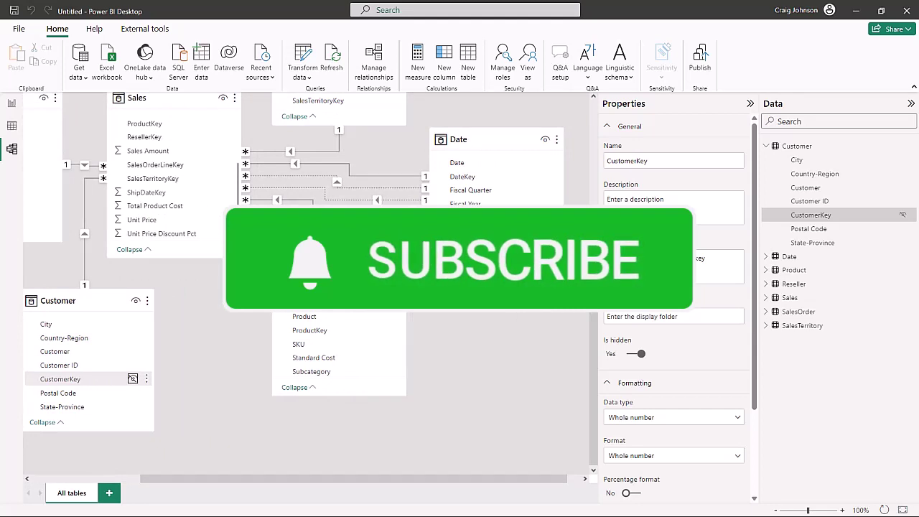
{"action": "left_click", "coordinate": [544, 179]}
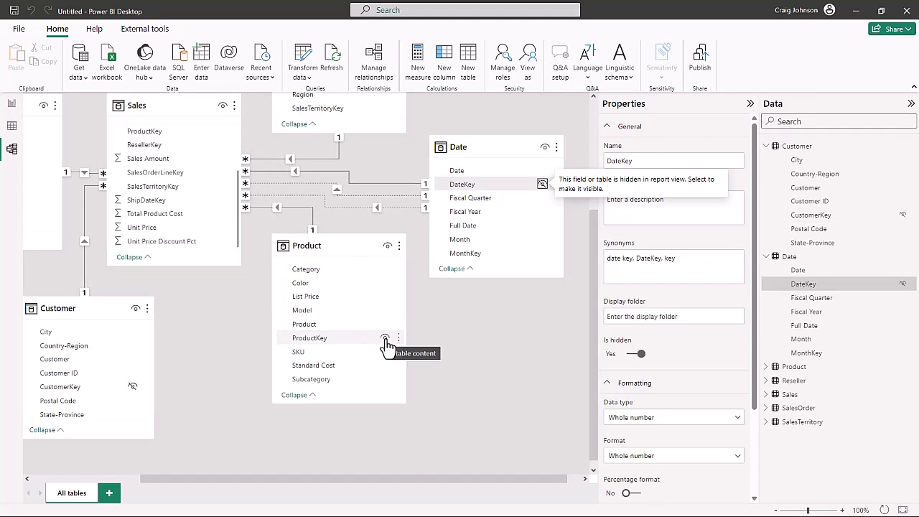
- Hide ProductKey in the Product table and Reseller ID in the Reseller table from report view
{"action": "left_click", "coordinate": [385, 338]}
{"action": "left_click", "coordinate": [385, 338]}
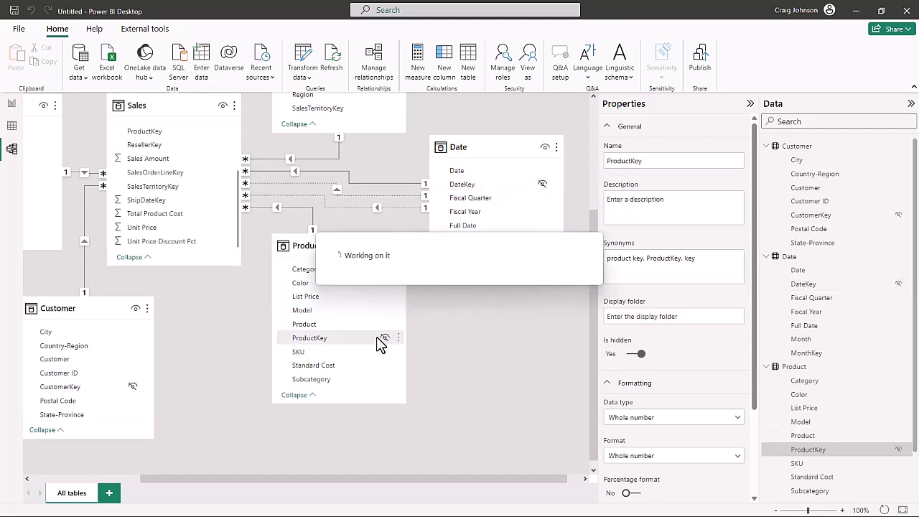
{"action": "scroll", "coordinate": [418, 329], "scroll_direction": "up", "scroll_amount": 3}
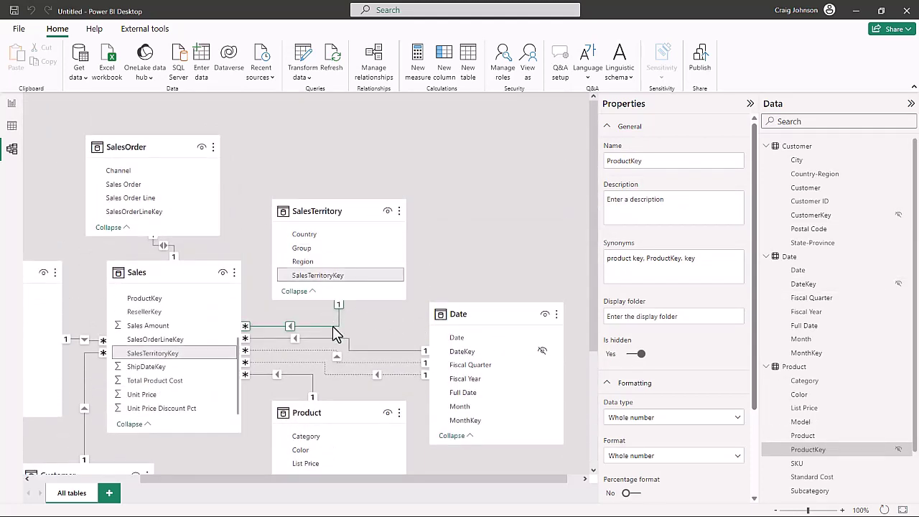
{"action": "left_click_drag", "start_coordinate": [302, 475], "coordinate": [192, 474]}
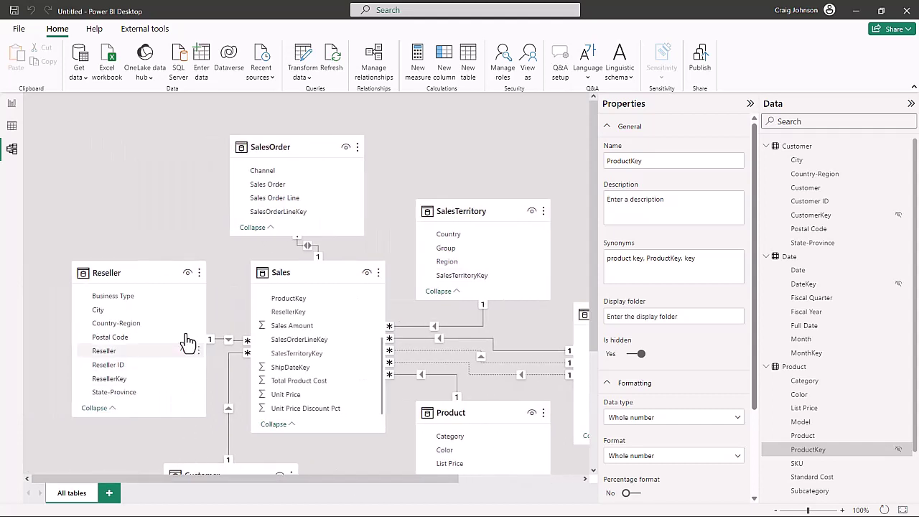
{"action": "left_click", "coordinate": [184, 367]}
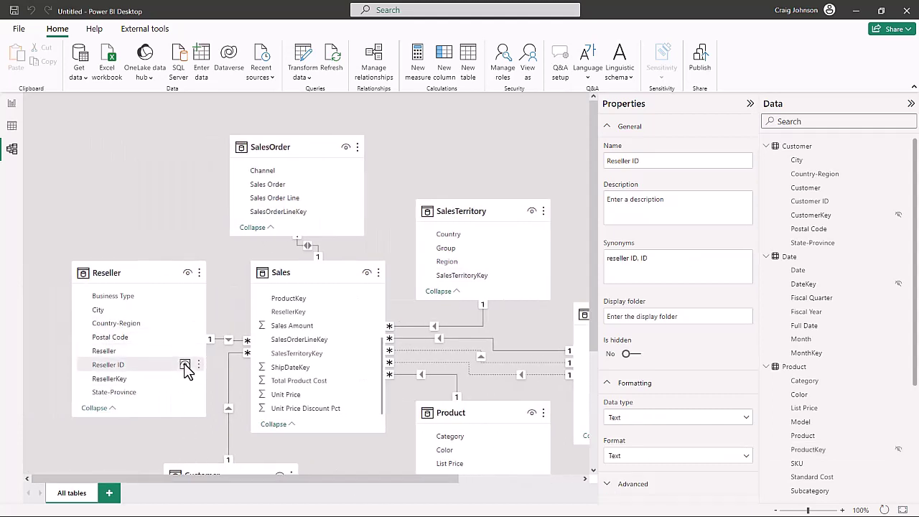
{"action": "left_click", "coordinate": [185, 365]}
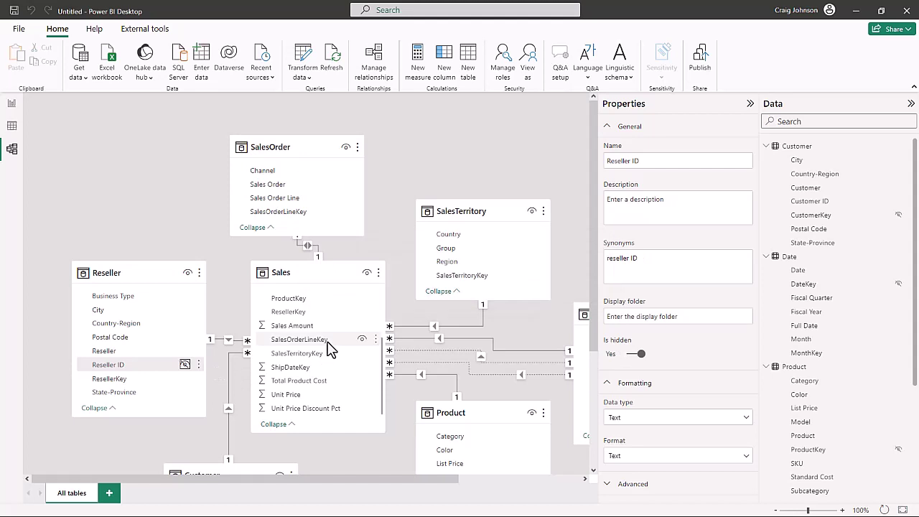
- Hide CustomerKey, DueDateKey, OrderDateKey, ProductKey and ResellerKey in the Sales table from report view
{"action": "scroll", "coordinate": [336, 323], "scroll_direction": "up", "scroll_amount": 2}
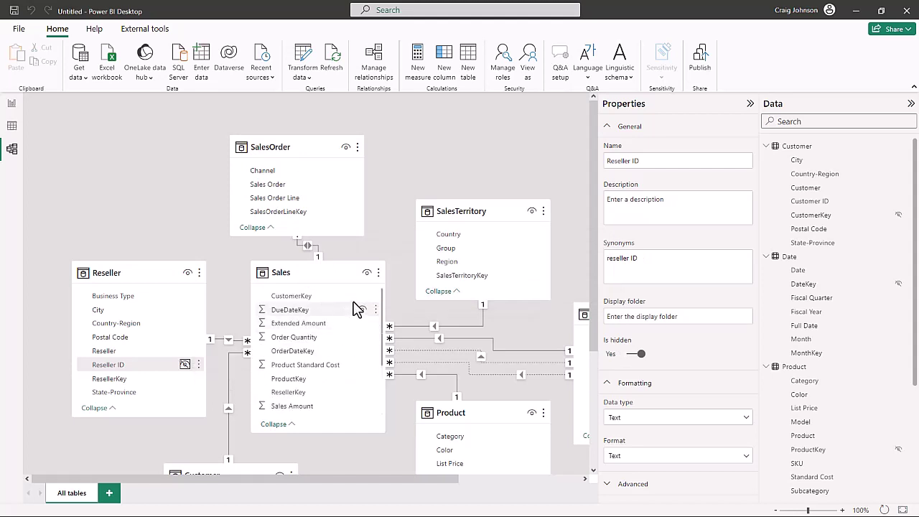
{"action": "left_click", "coordinate": [363, 296]}
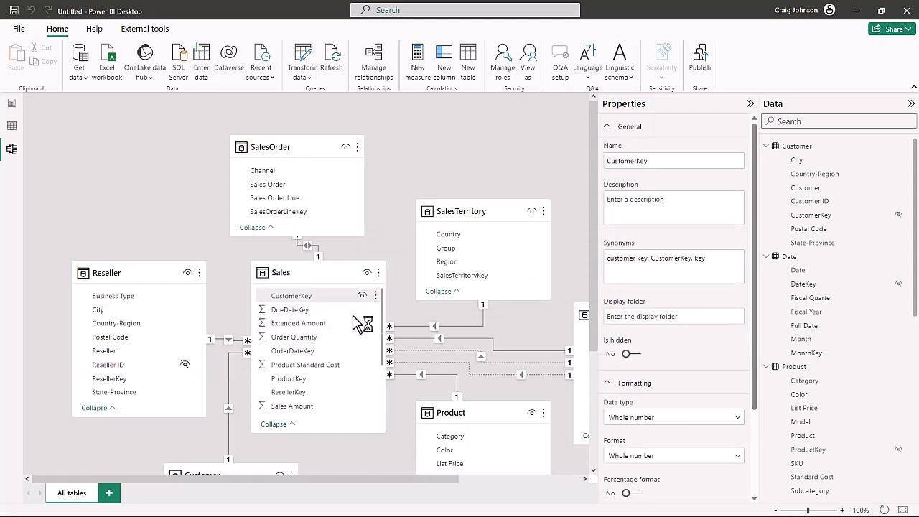
{"action": "left_click", "coordinate": [361, 310]}
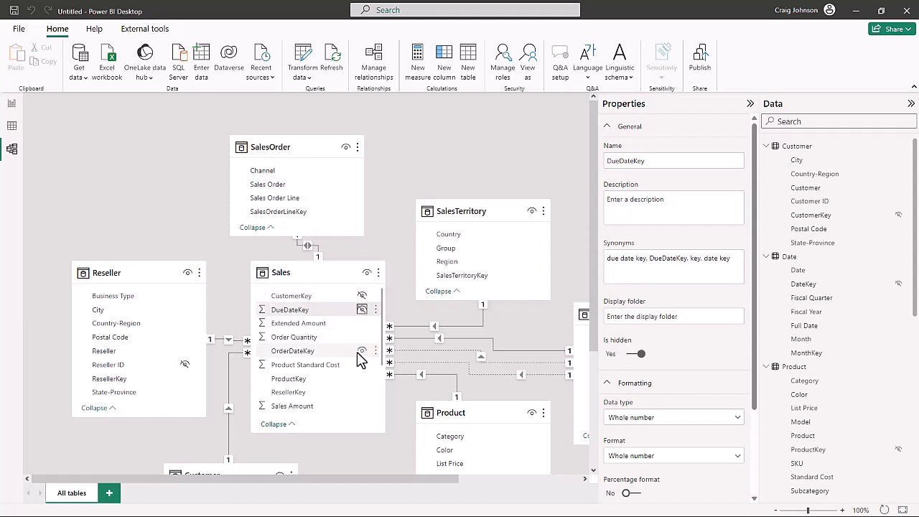
{"action": "left_click", "coordinate": [361, 350]}
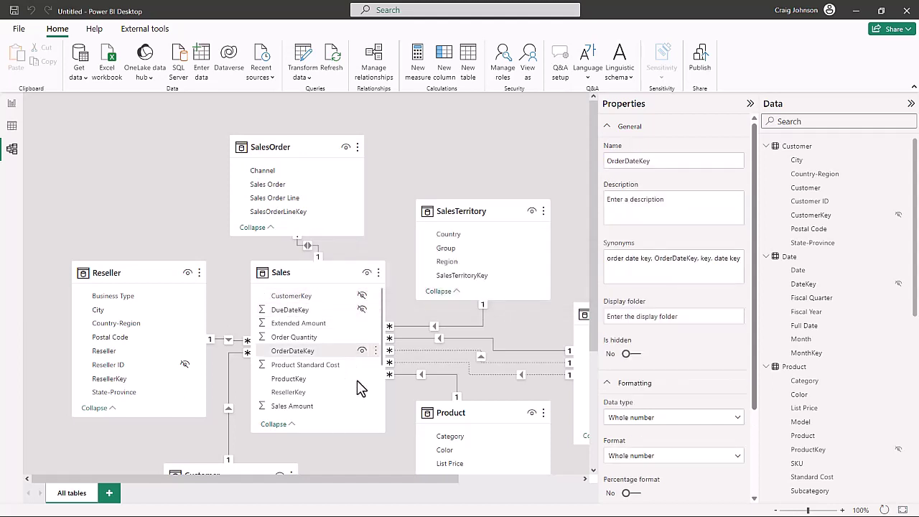
{"action": "left_click", "coordinate": [362, 380]}
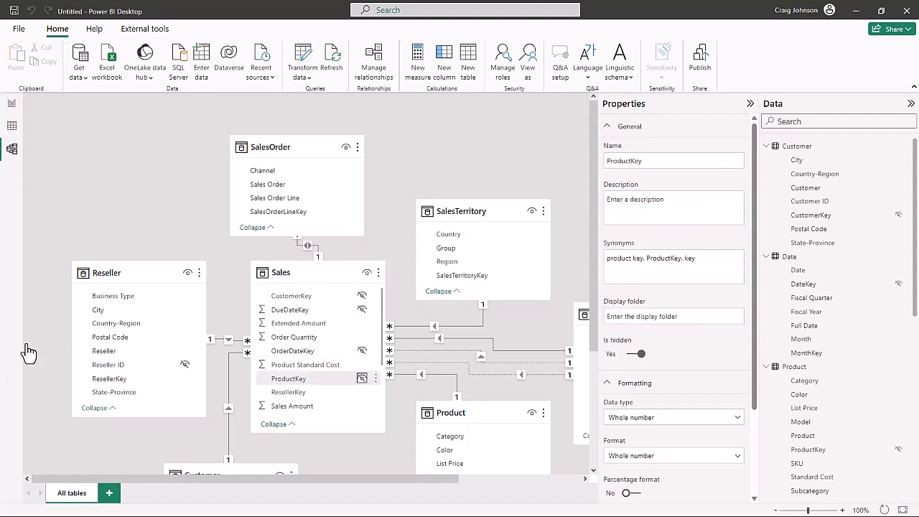
{"action": "left_click", "coordinate": [351, 395]}
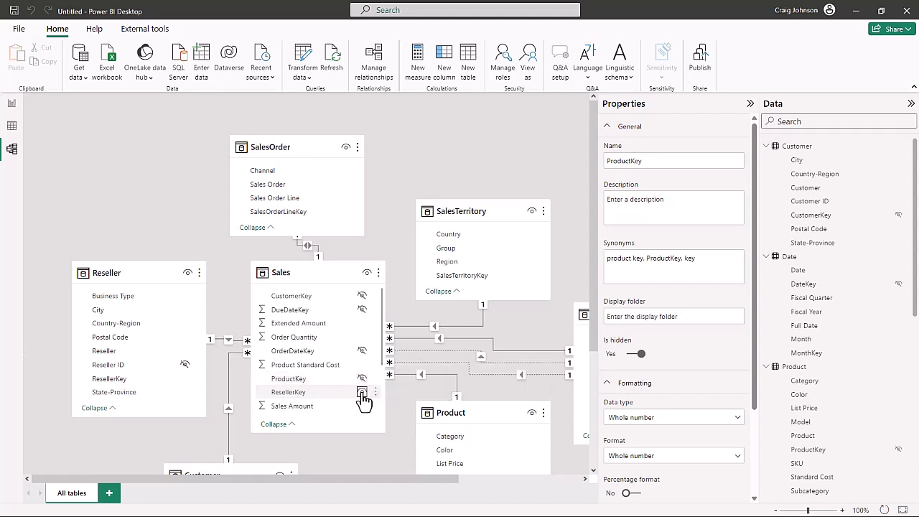
{"action": "left_click", "coordinate": [361, 392]}
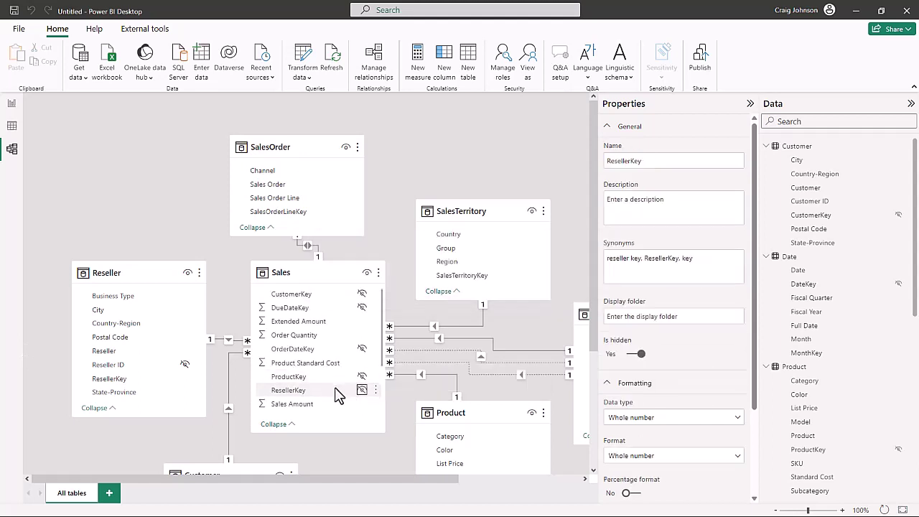
- Hide SalesOrderLineKey and SalesTerritoryKey in the Sales table from report view
{"action": "scroll", "coordinate": [341, 395], "scroll_direction": "down", "scroll_amount": 1}
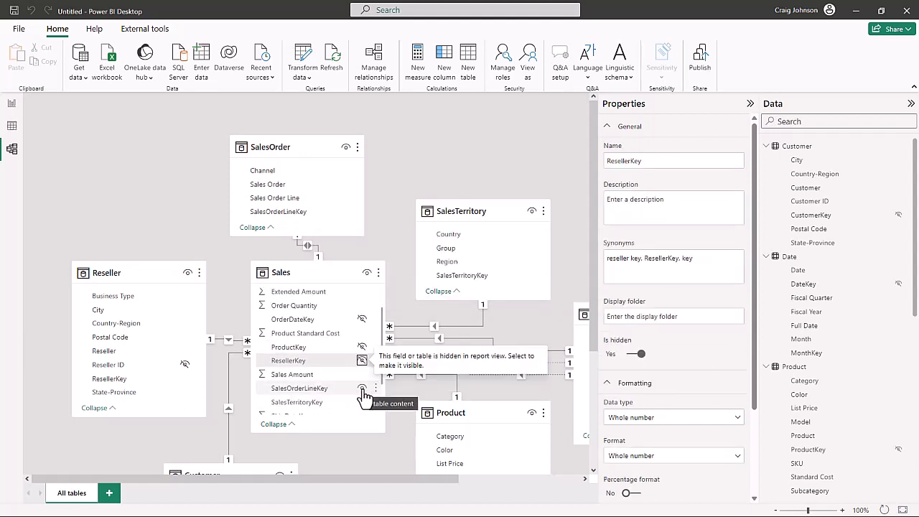
{"action": "left_click", "coordinate": [362, 389]}
{"action": "left_click", "coordinate": [362, 389]}
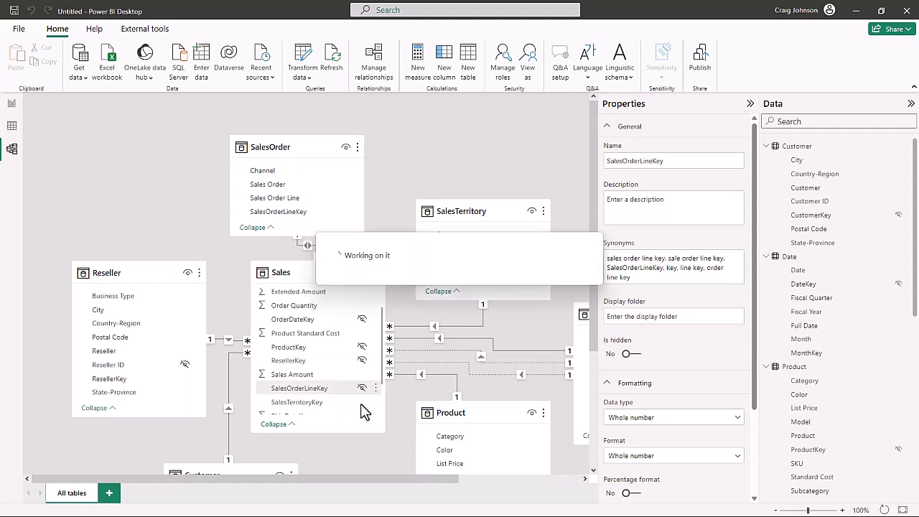
{"action": "left_click", "coordinate": [362, 403]}
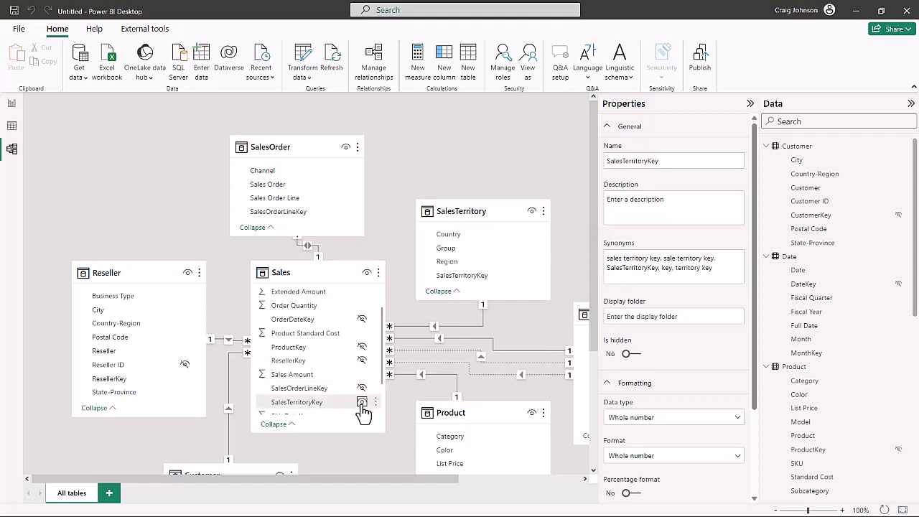
{"action": "left_click", "coordinate": [362, 402]}
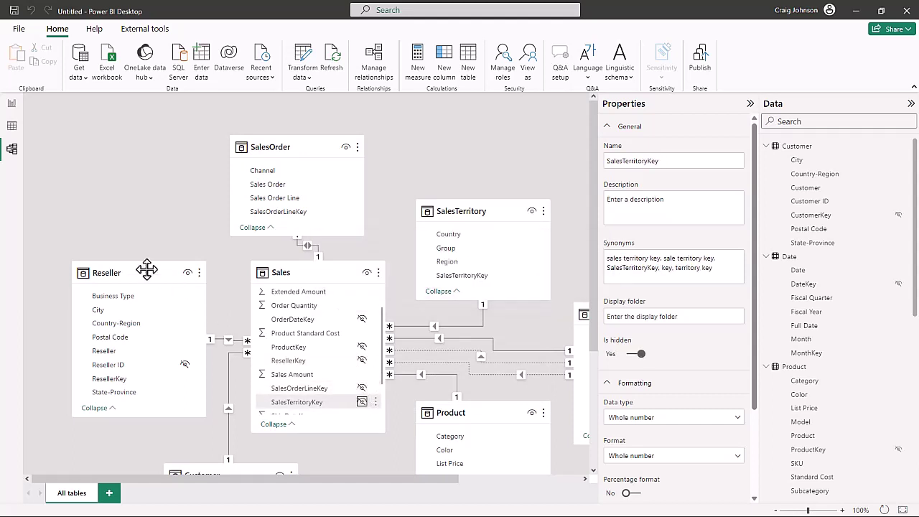
- Check in the report view which fields of the Sales table are still offered for building visuals
{"action": "left_click", "coordinate": [12, 103]}
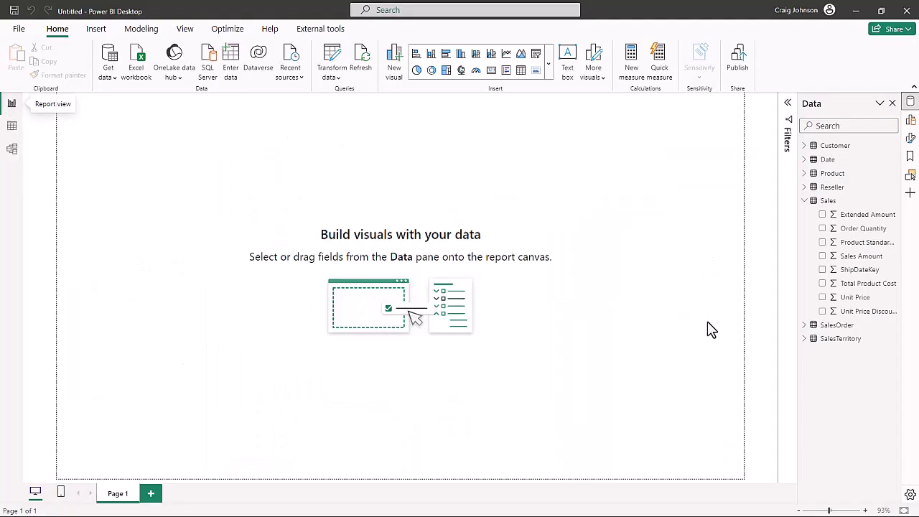
{"action": "left_click", "coordinate": [805, 208]}
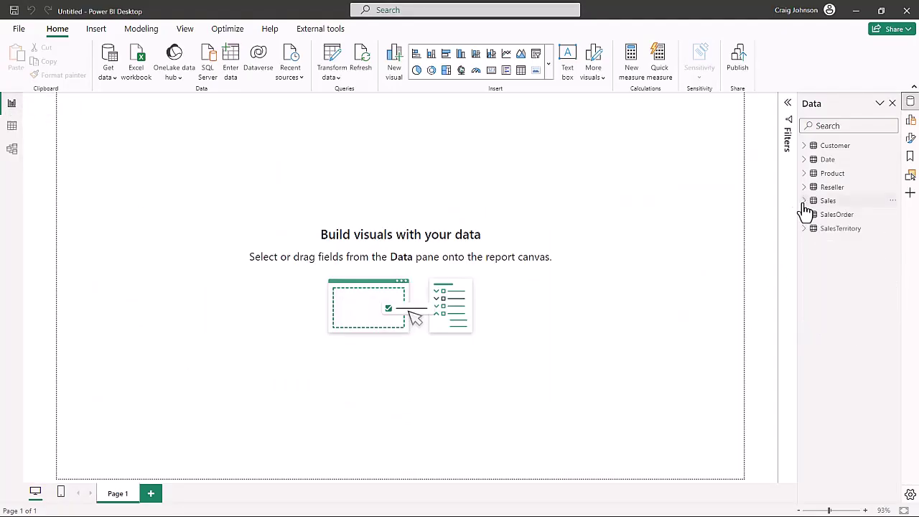
{"action": "left_click", "coordinate": [807, 208]}
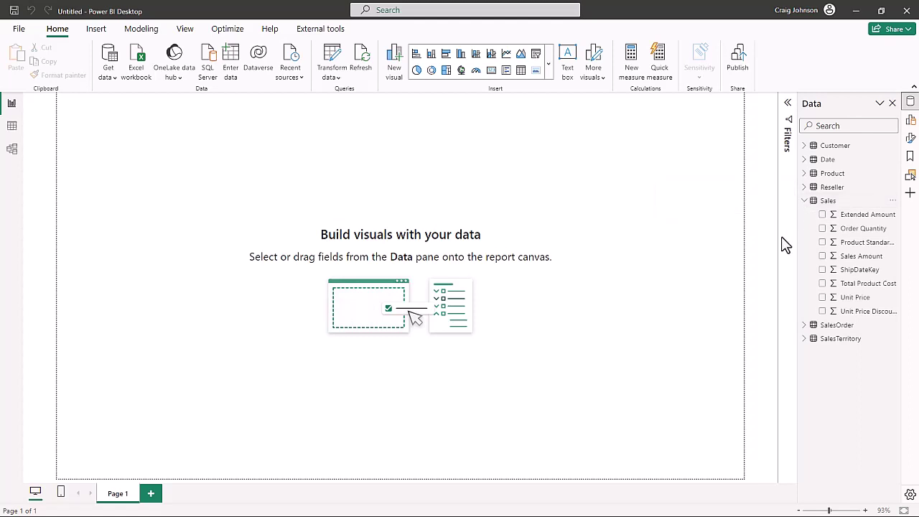
- In the model view, create a hierarchy from Country-Region in the Customer table and name it Region Hierarchy
{"action": "left_click", "coordinate": [12, 151]}
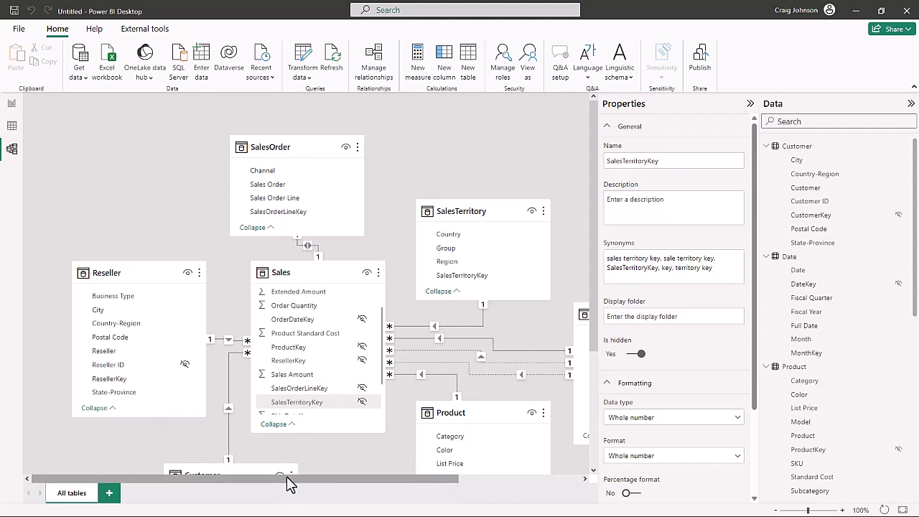
{"action": "scroll", "coordinate": [291, 467], "scroll_direction": "down", "scroll_amount": 5}
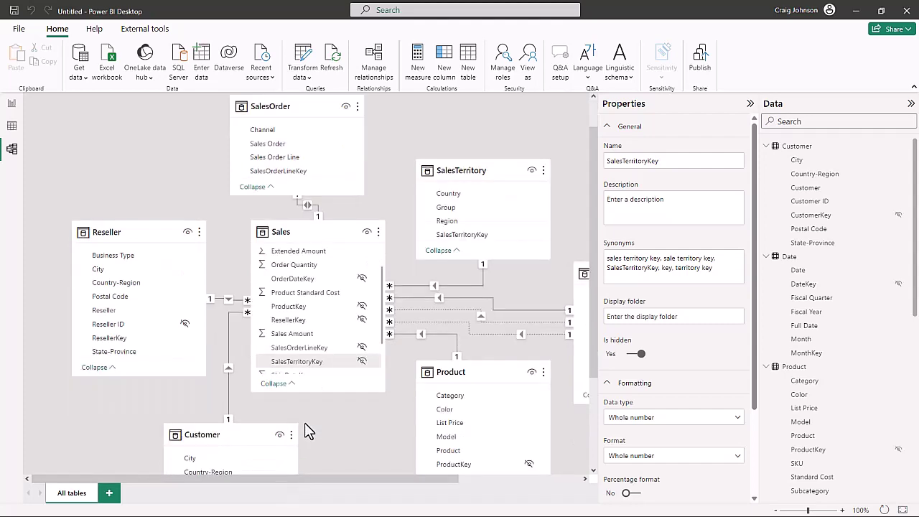
{"action": "left_click", "coordinate": [248, 300]}
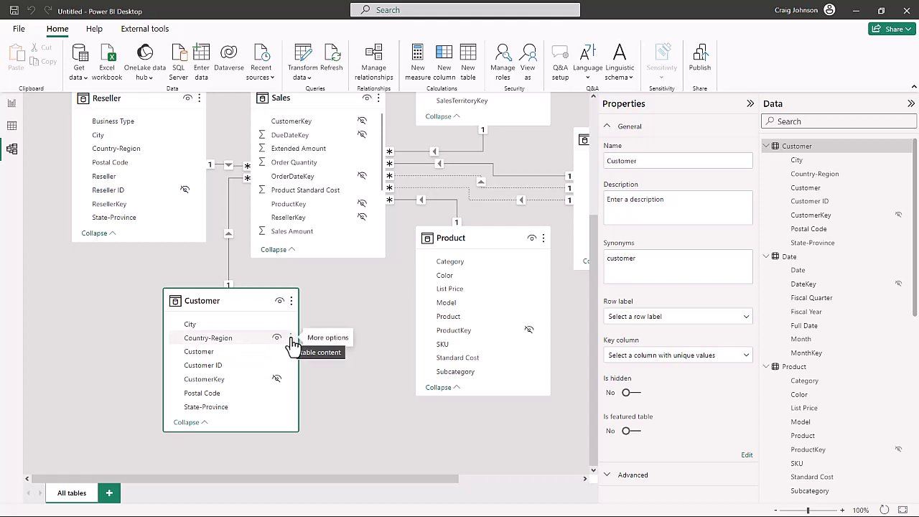
{"action": "left_click", "coordinate": [291, 339]}
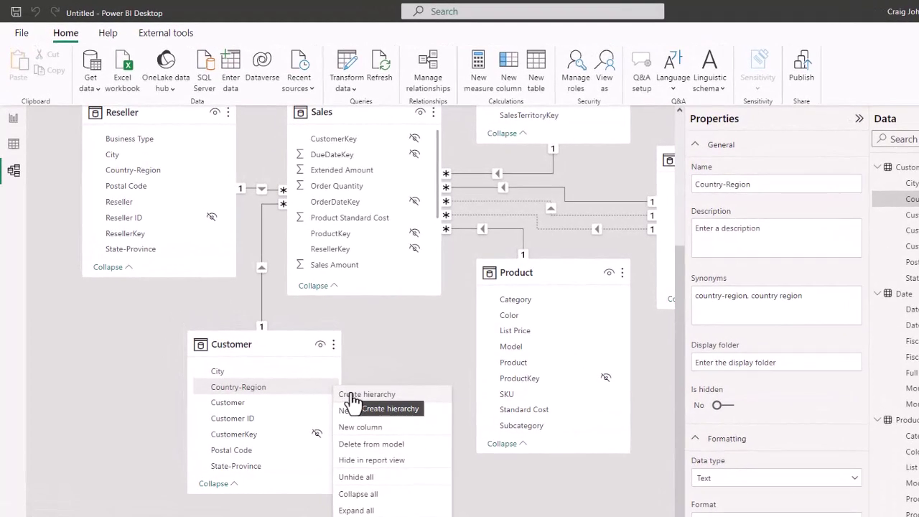
{"action": "key", "text": "Escape"}
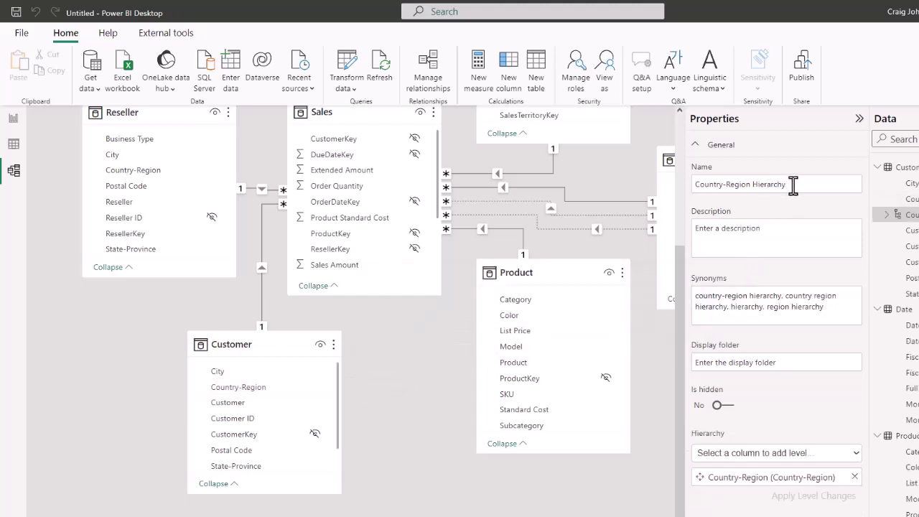
{"action": "left_click_drag", "start_coordinate": [792, 185], "coordinate": [655, 182]}
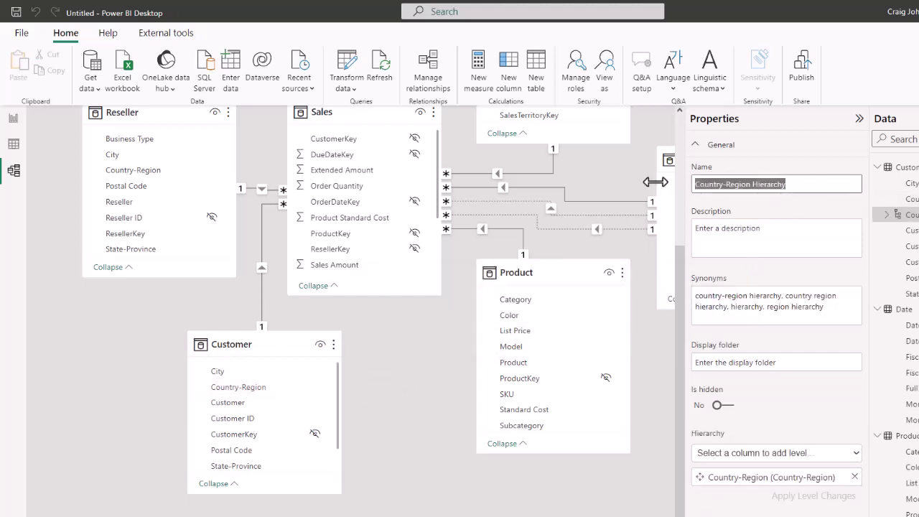
{"action": "type", "text": "Re"}
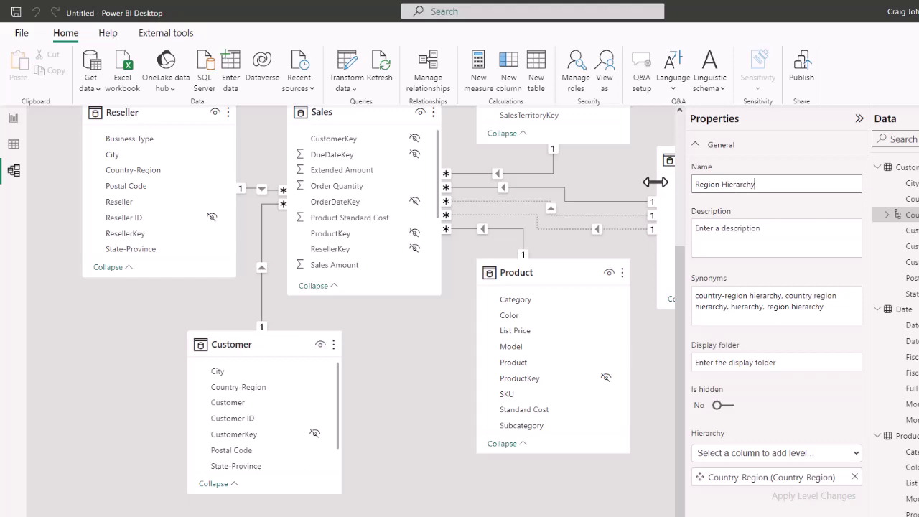
- Add State-Province and City as levels below Country-Region in the Region Hierarchy of the Customer table
{"action": "left_click", "coordinate": [748, 453]}
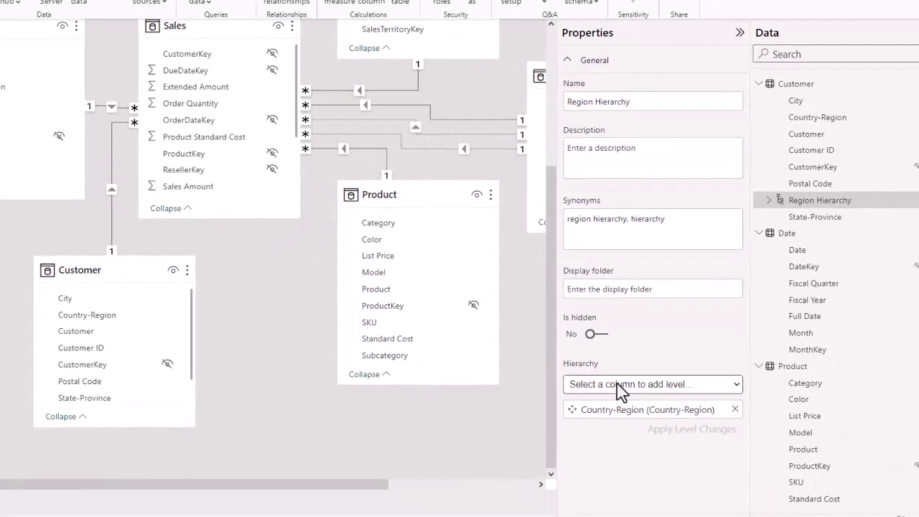
{"action": "left_click", "coordinate": [743, 453]}
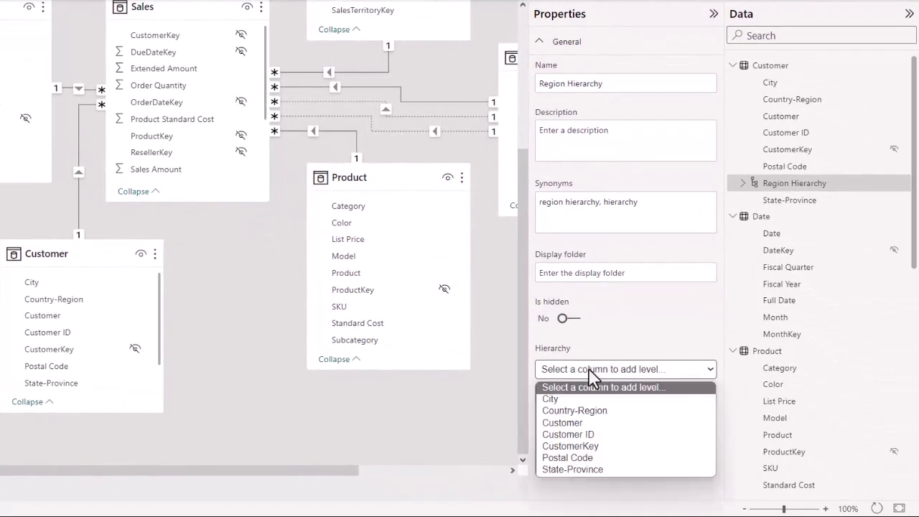
{"action": "left_click", "coordinate": [565, 468]}
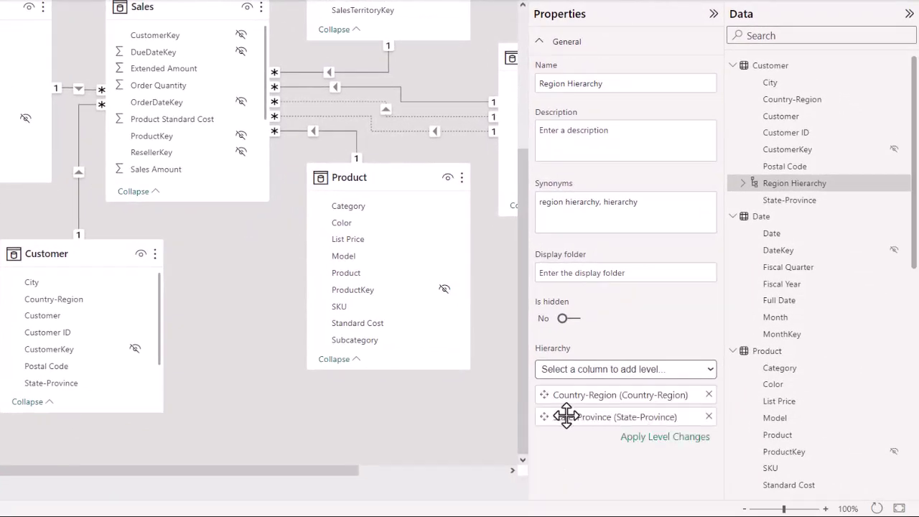
{"action": "left_click", "coordinate": [585, 372]}
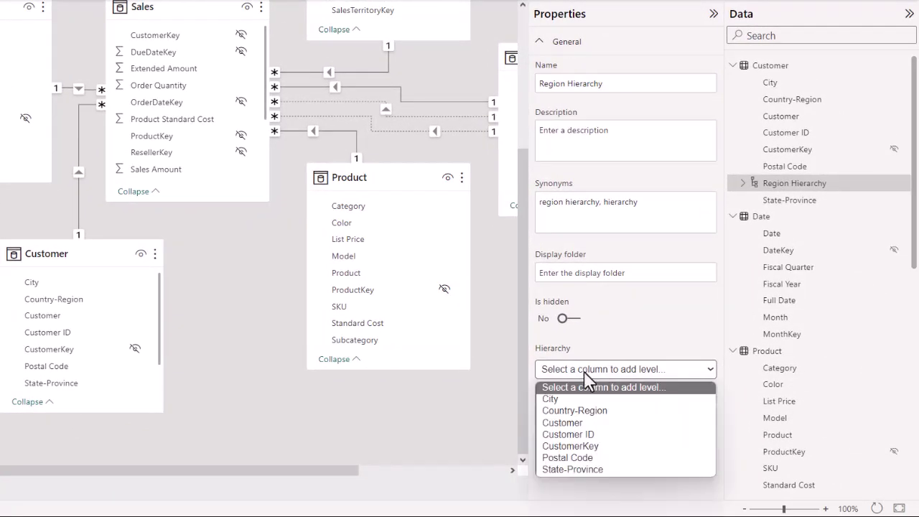
{"action": "left_click", "coordinate": [553, 399]}
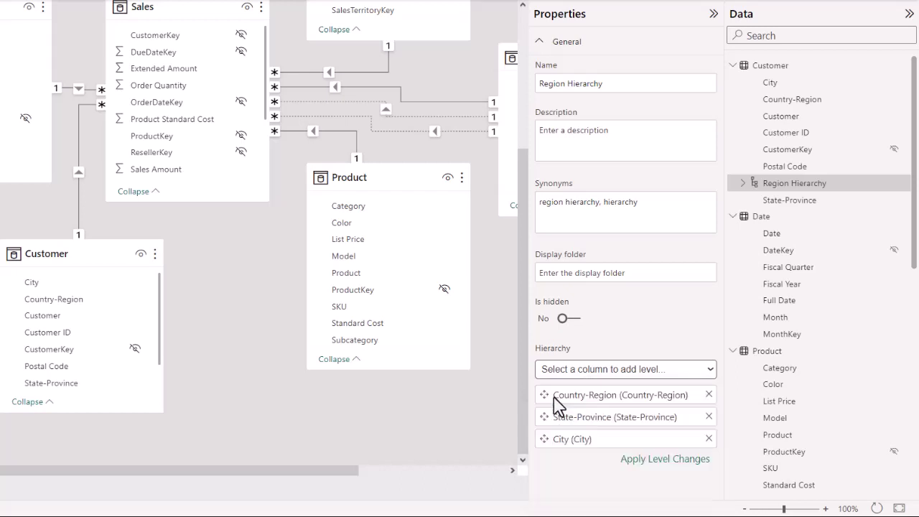
- Add Postal Code and Customer as the lowest levels of the Region Hierarchy and apply the level changes
{"action": "left_click", "coordinate": [594, 373]}
{"action": "left_click", "coordinate": [571, 460]}
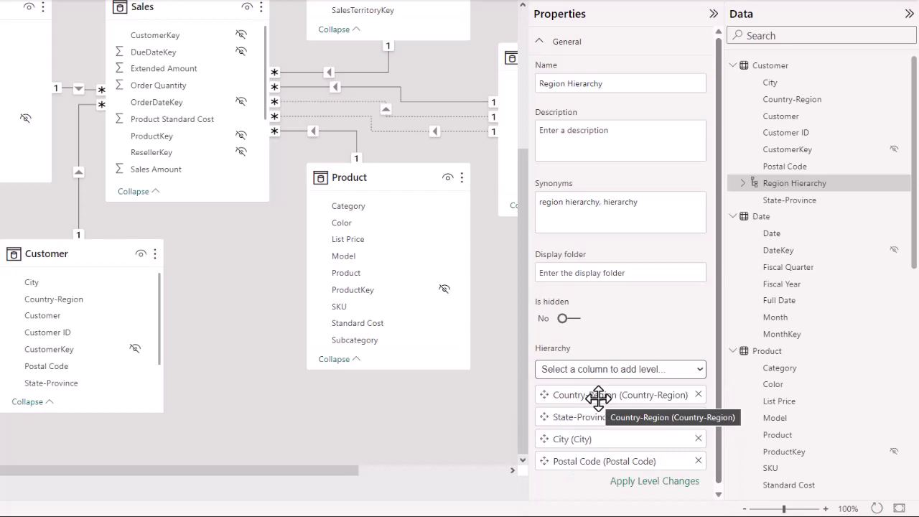
{"action": "left_click", "coordinate": [591, 374]}
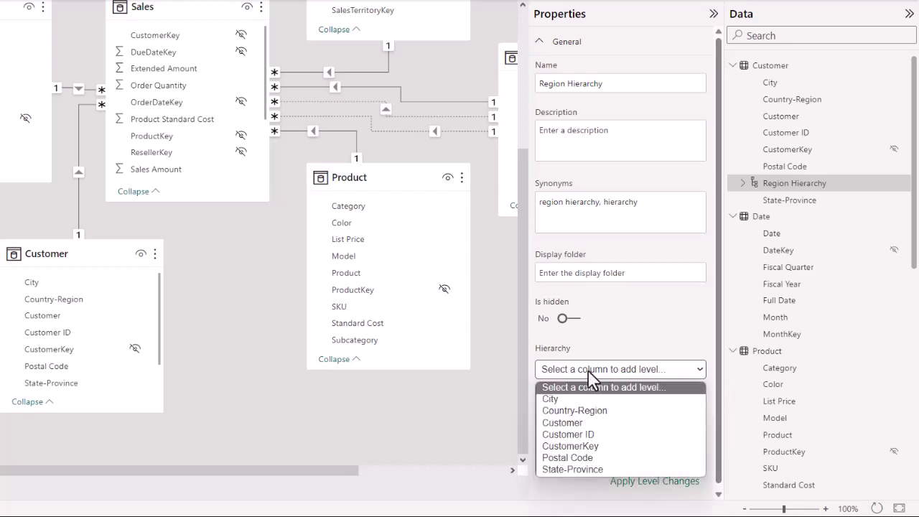
{"action": "left_click", "coordinate": [569, 423]}
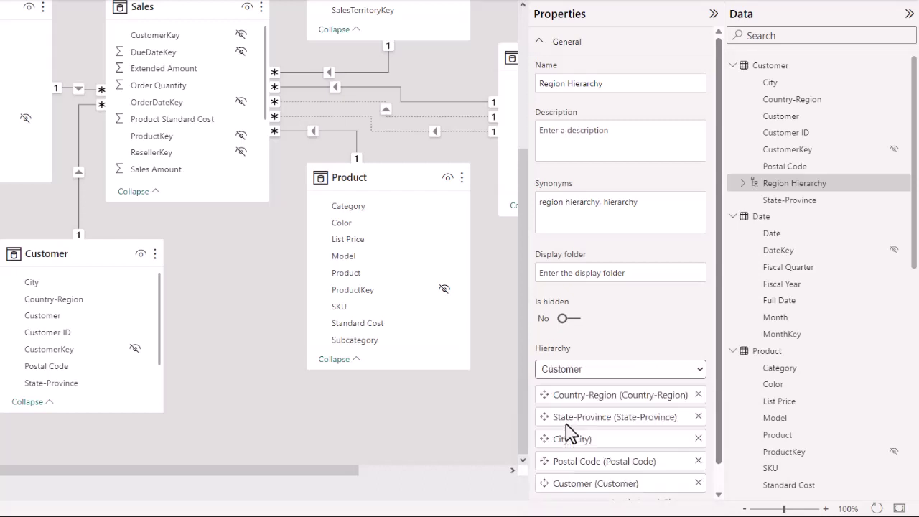
{"action": "scroll", "coordinate": [615, 431], "scroll_direction": "down", "scroll_amount": 1}
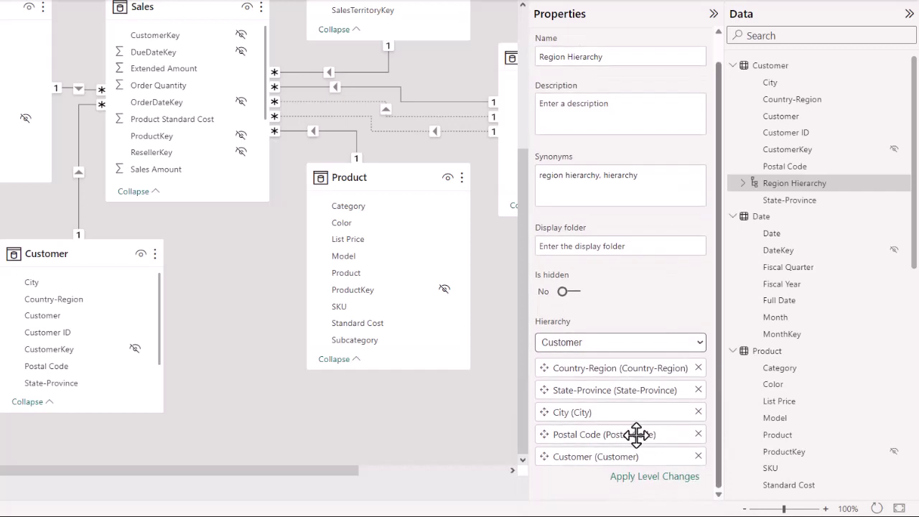
{"action": "left_click", "coordinate": [646, 482]}
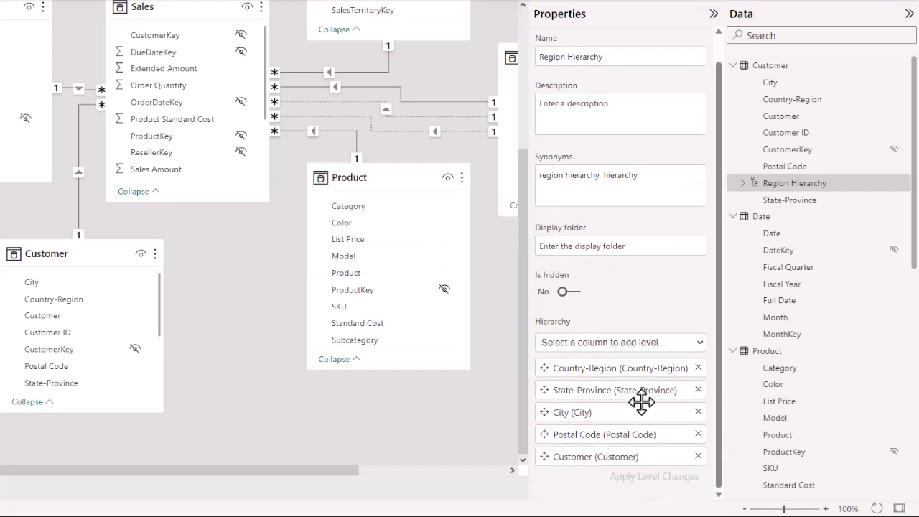
- Look through the model's field list and expand Region Hierarchy to review its levels
{"action": "scroll", "coordinate": [813, 390], "scroll_direction": "down", "scroll_amount": 5}
{"action": "scroll", "coordinate": [813, 390], "scroll_direction": "down", "scroll_amount": 3}
{"action": "scroll", "coordinate": [815, 390], "scroll_direction": "up", "scroll_amount": 8}
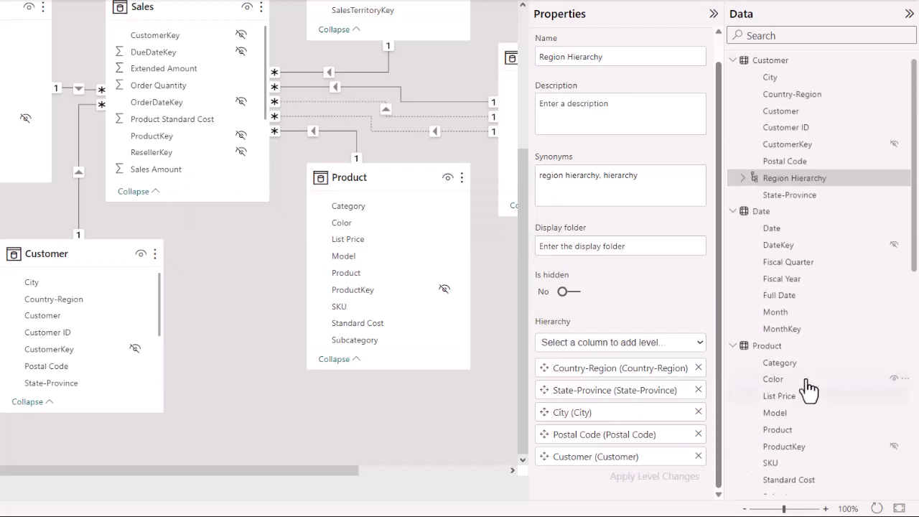
{"action": "left_click", "coordinate": [744, 185]}
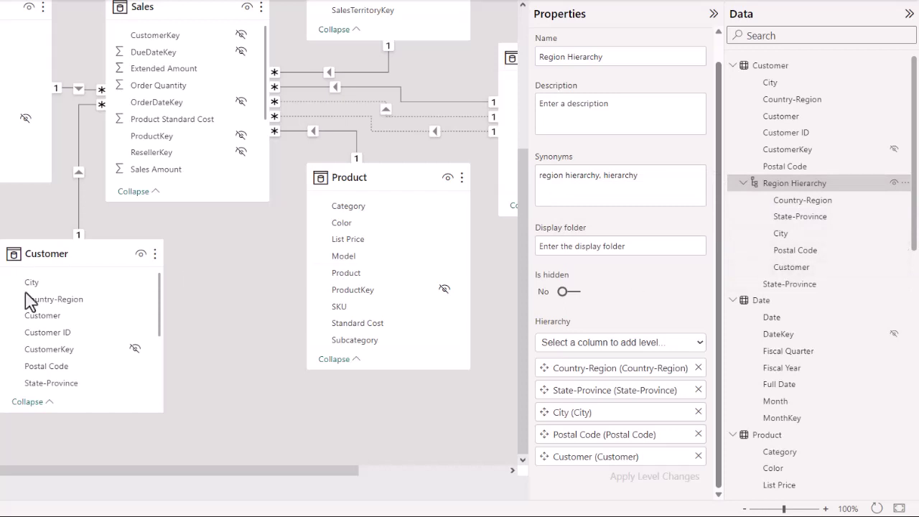
- Create a hierarchy from the Fiscal Year field in the Date table
{"action": "scroll", "coordinate": [232, 272], "scroll_direction": "up", "scroll_amount": 3}
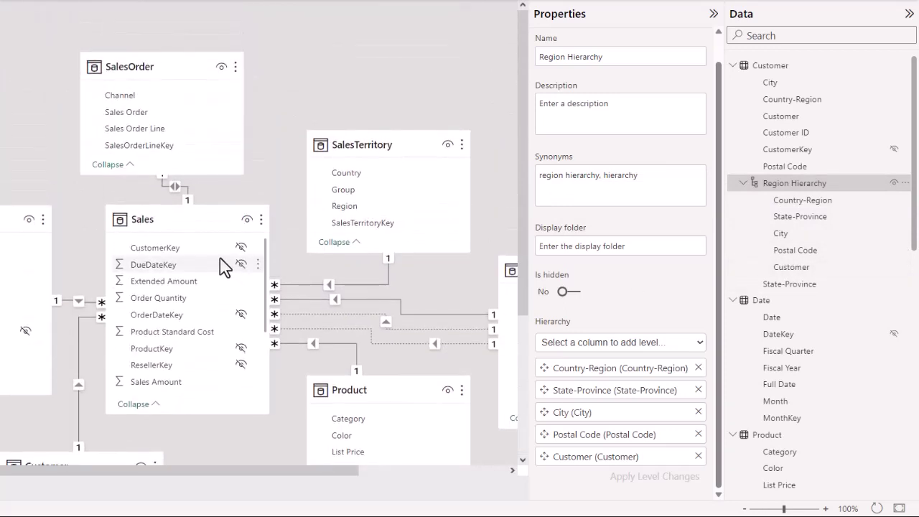
{"action": "left_click_drag", "start_coordinate": [114, 472], "coordinate": [323, 473]}
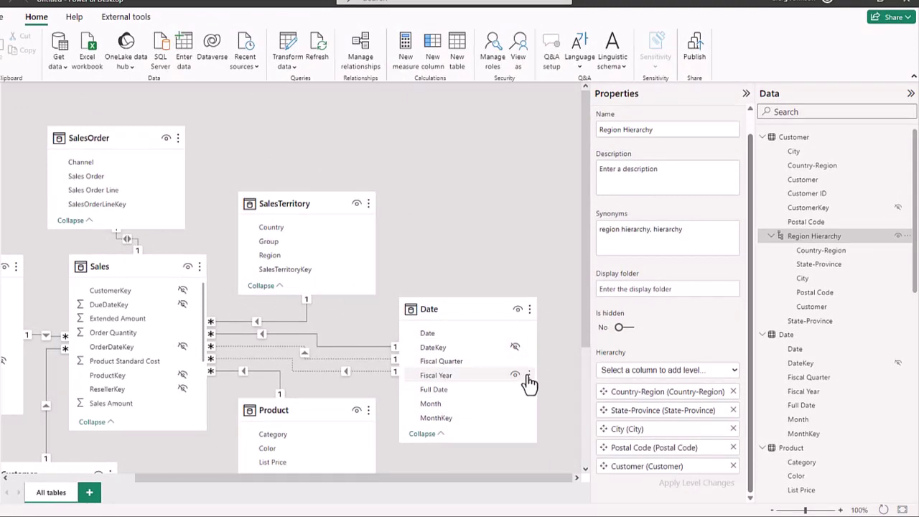
{"action": "left_click", "coordinate": [529, 377]}
{"action": "key", "text": "Escape"}
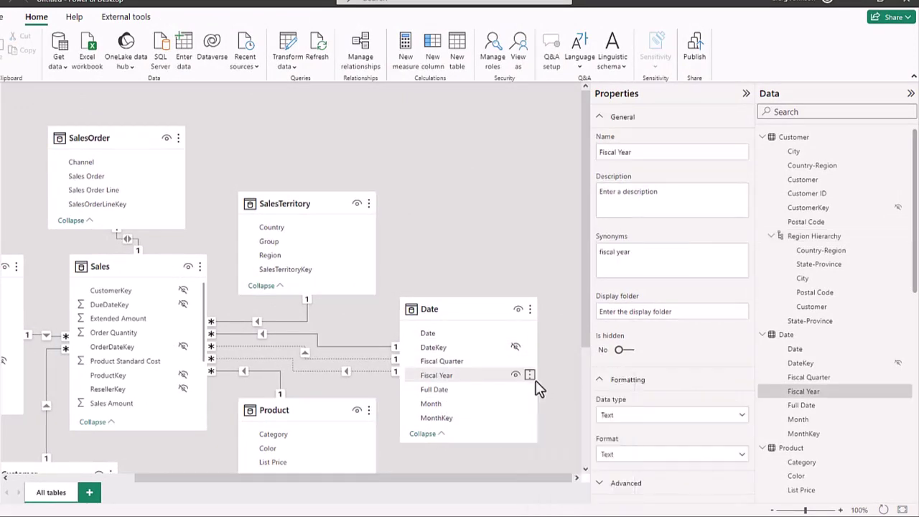
{"action": "left_click", "coordinate": [529, 376]}
{"action": "left_click", "coordinate": [596, 345]}
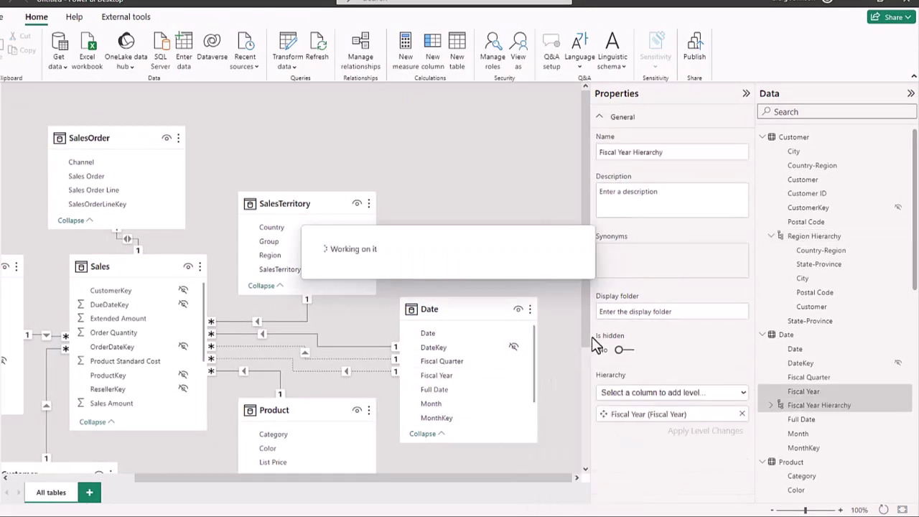
- Try to add Fiscal Quarter, Month and Date as levels below Fiscal Year in the Date table's hierarchy
{"action": "left_click", "coordinate": [636, 393]}
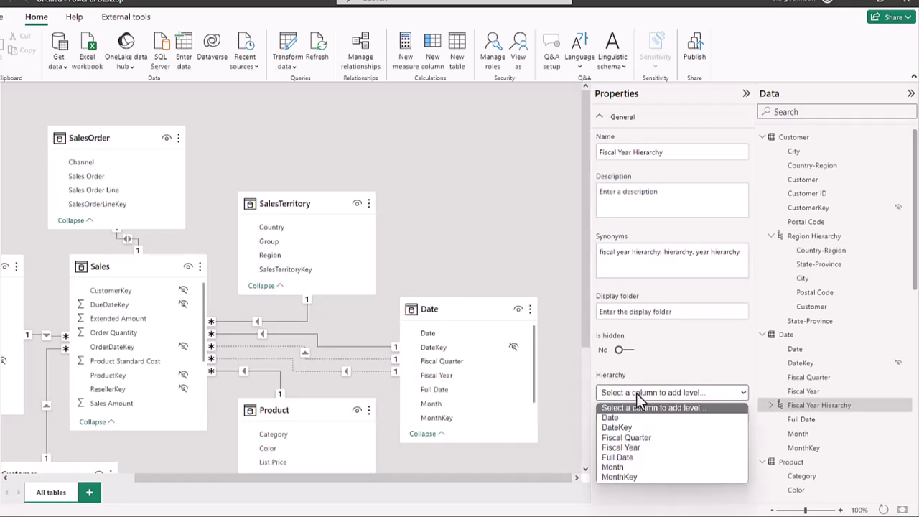
{"action": "left_click", "coordinate": [638, 436]}
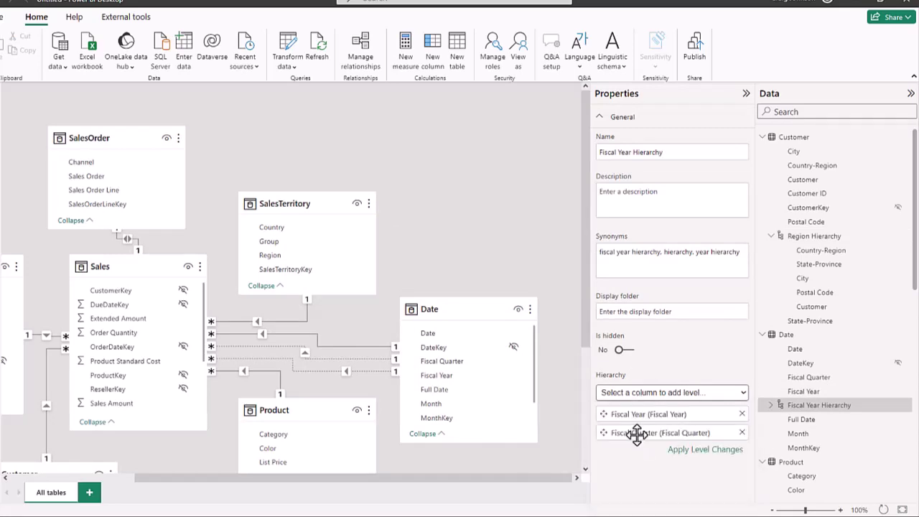
{"action": "left_click", "coordinate": [641, 393]}
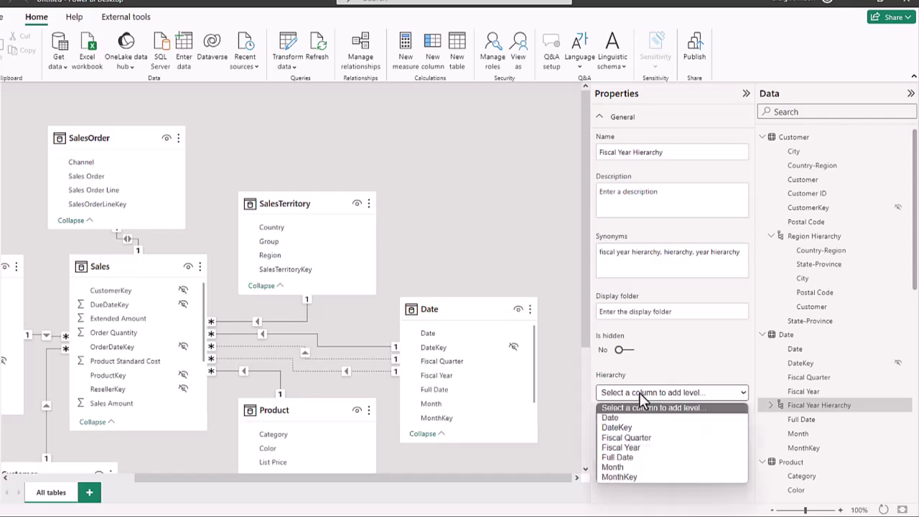
{"action": "left_click", "coordinate": [620, 464]}
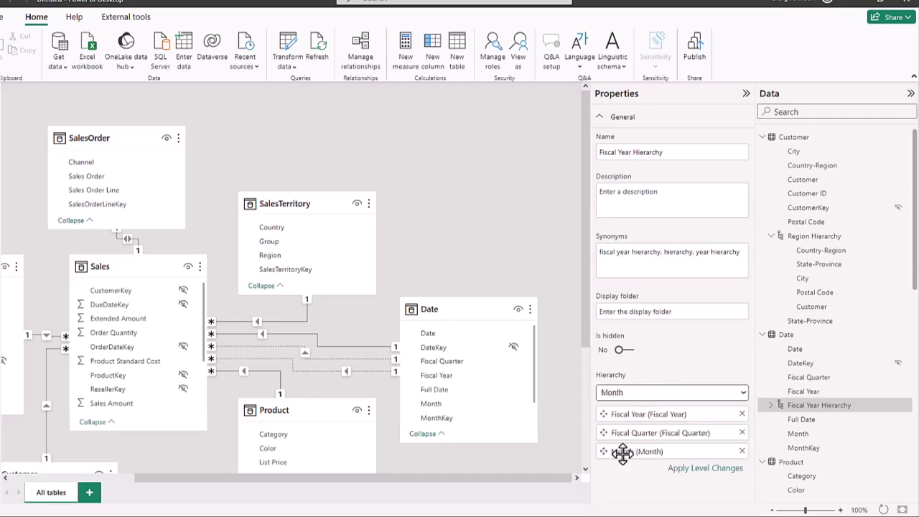
{"action": "left_click", "coordinate": [640, 392]}
{"action": "left_click", "coordinate": [612, 417]}
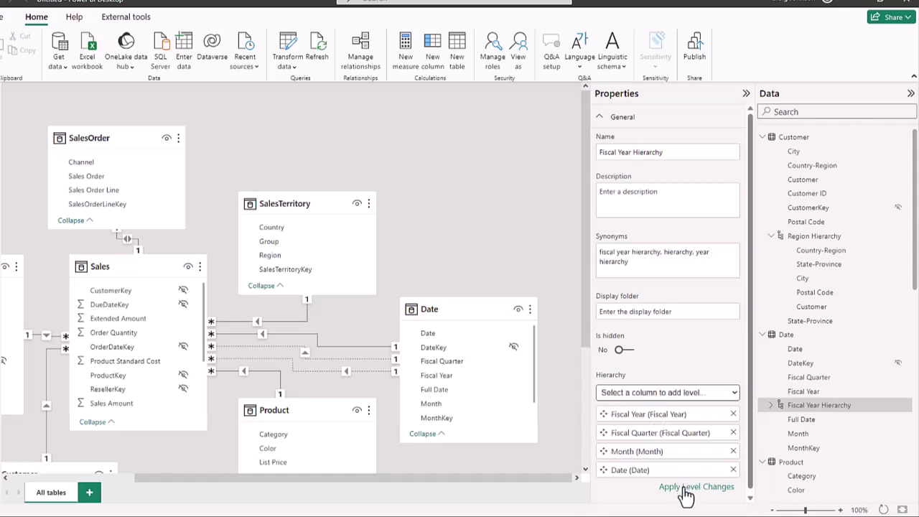
- Rename the Date table's fiscal year hierarchy as Date Hierarchy
{"action": "left_click", "coordinate": [667, 155]}
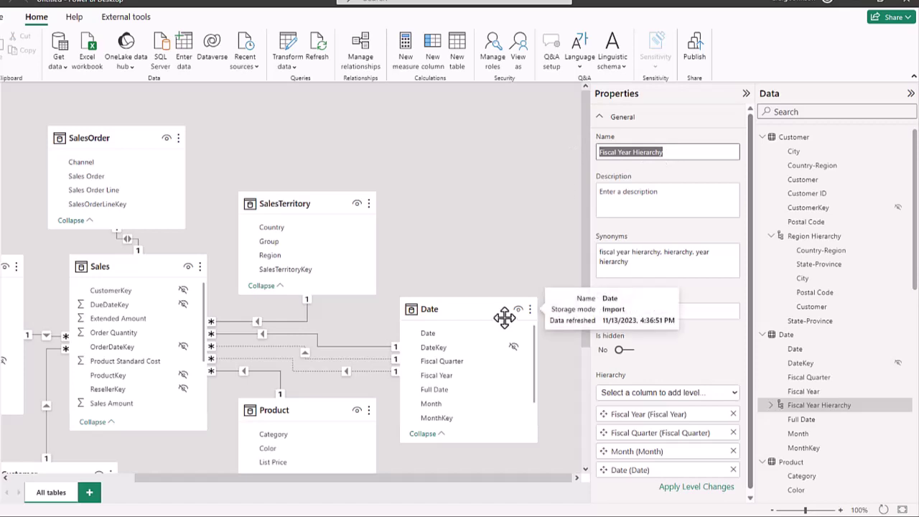
{"action": "type", "text": "Date Hier"}
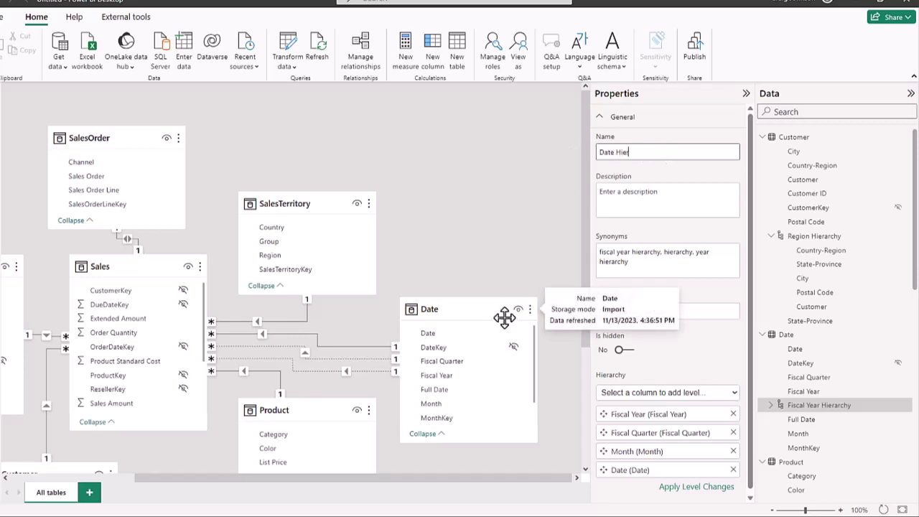
{"action": "type", "text": "archy"}
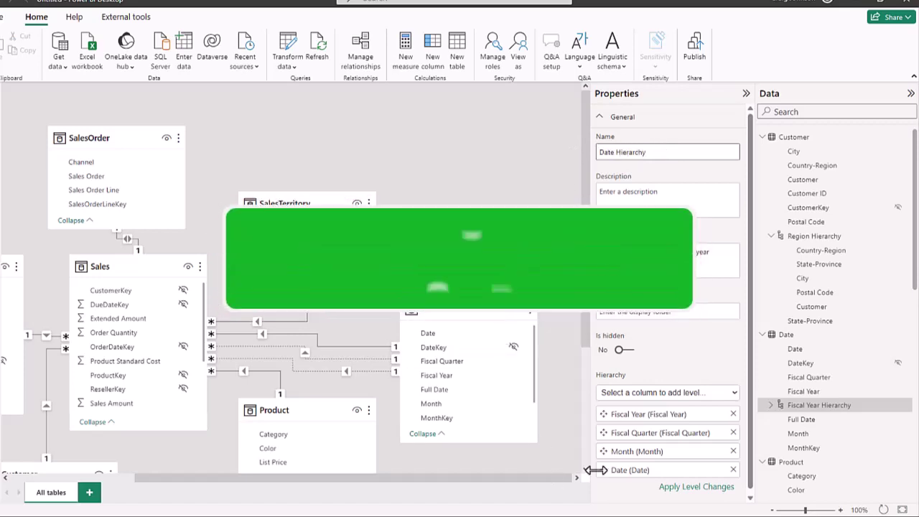
{"action": "left_click", "coordinate": [686, 494]}
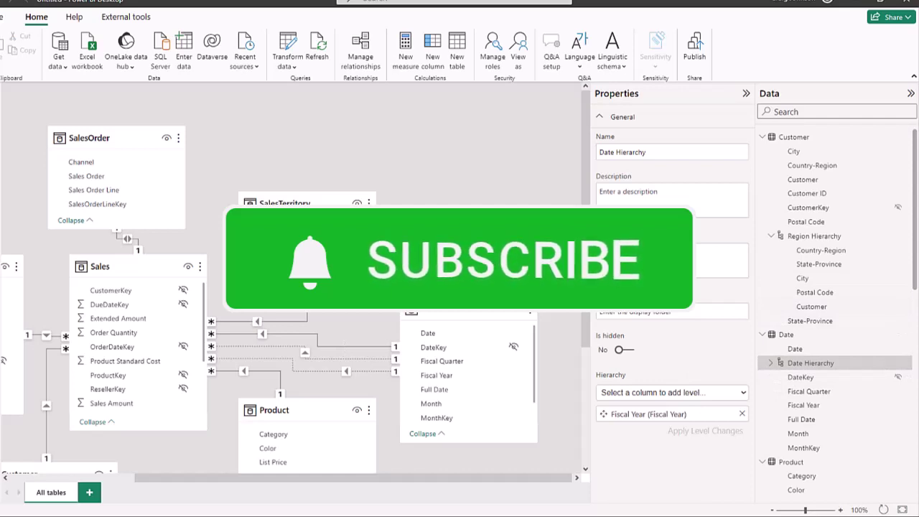
- Create a hierarchy from the Category field in the Product table
{"action": "left_click_drag", "start_coordinate": [329, 475], "coordinate": [149, 462]}
{"action": "scroll", "coordinate": [343, 420], "scroll_direction": "down", "scroll_amount": 3}
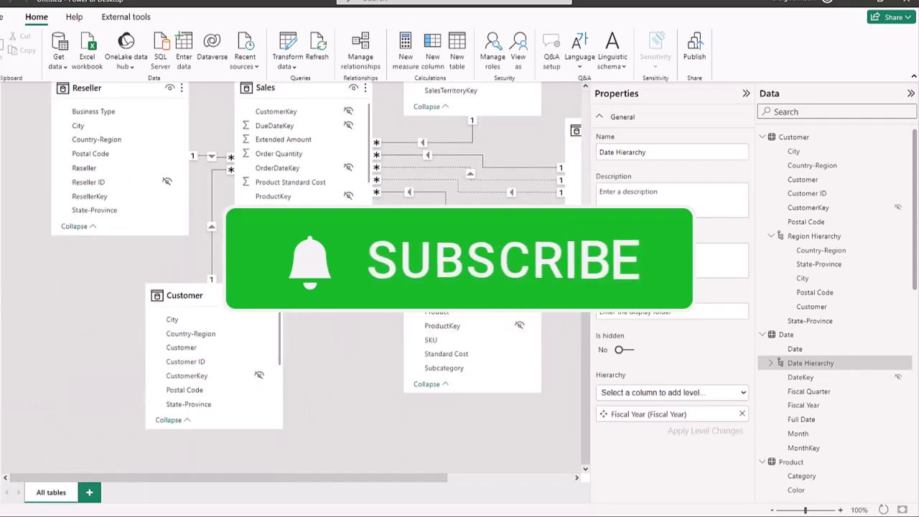
{"action": "left_click", "coordinate": [533, 256]}
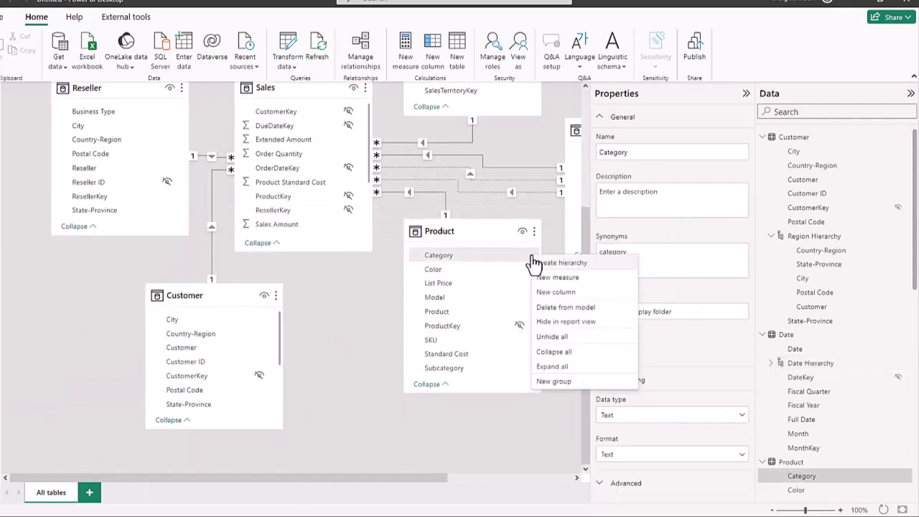
{"action": "left_click", "coordinate": [541, 264]}
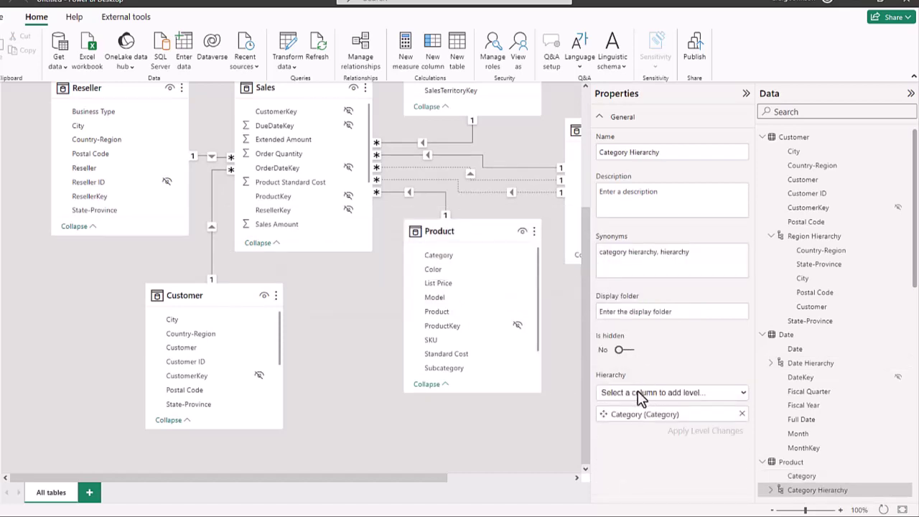
- Add Subcategory, Model and Product as levels below Category in the Product table's hierarchy and apply the level changes
{"action": "left_click", "coordinate": [641, 394]}
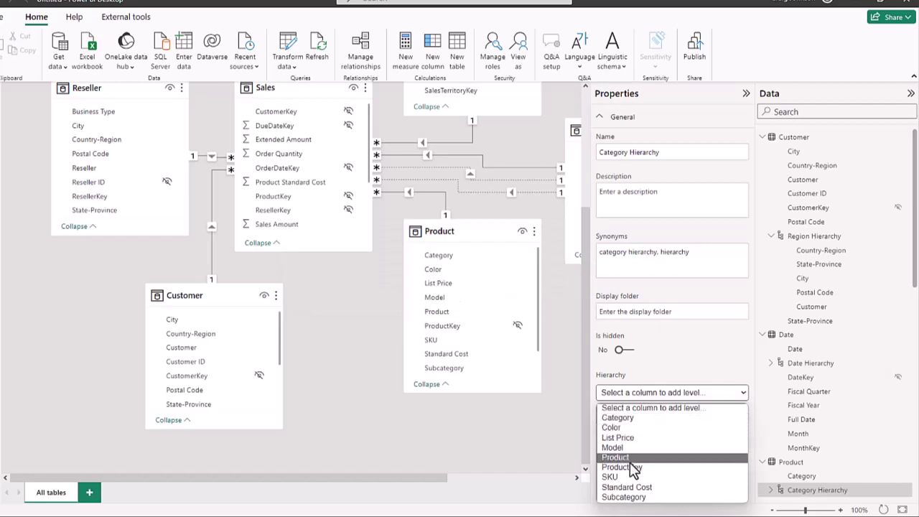
{"action": "left_click", "coordinate": [624, 497]}
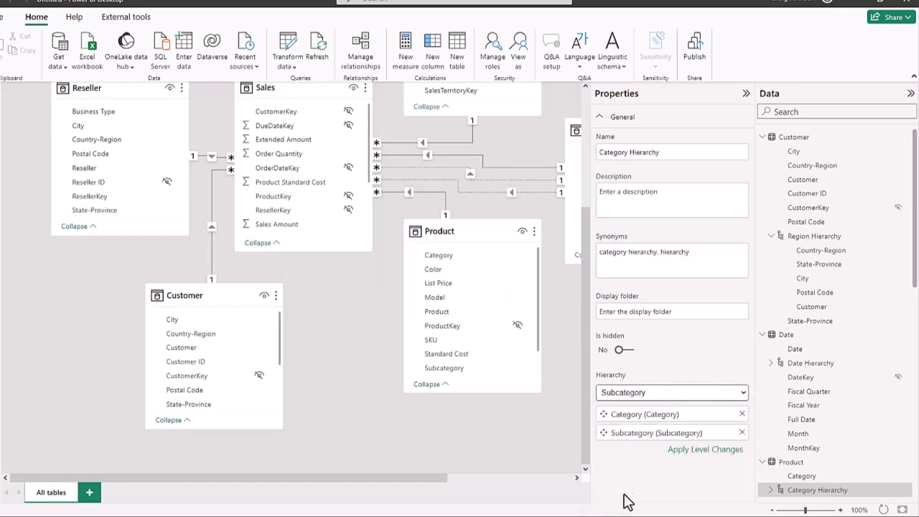
{"action": "left_click", "coordinate": [655, 392]}
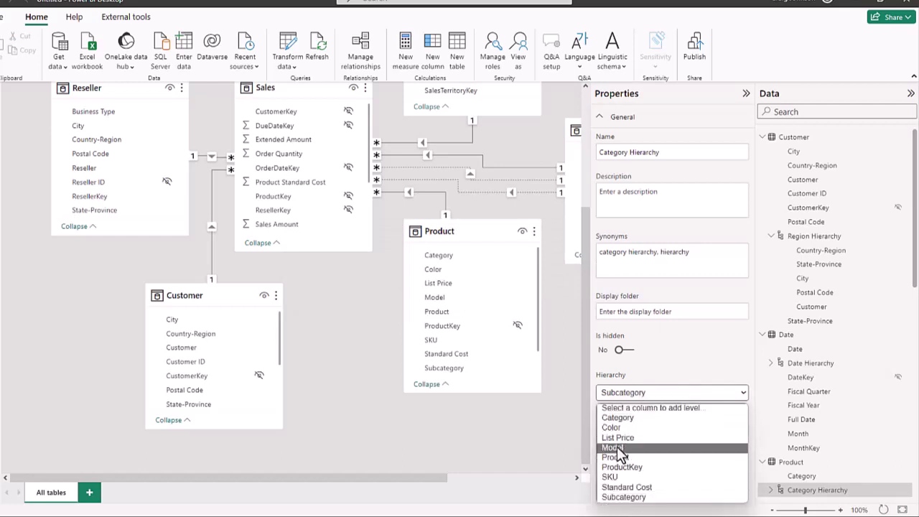
{"action": "left_click", "coordinate": [614, 447]}
{"action": "left_click", "coordinate": [649, 395]}
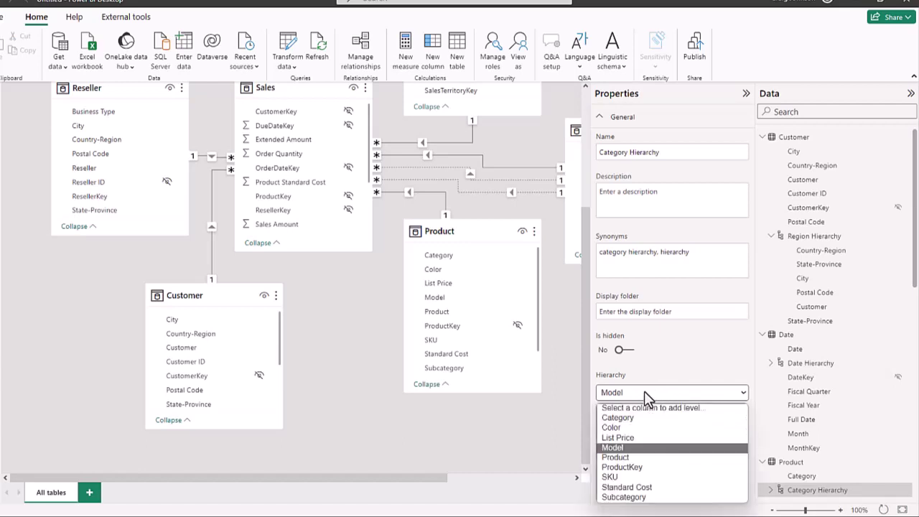
{"action": "left_click", "coordinate": [616, 459]}
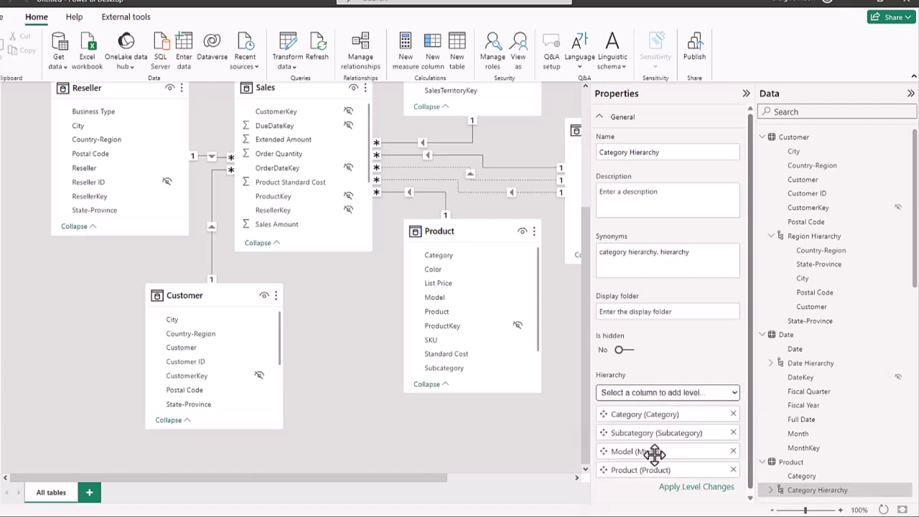
{"action": "left_click", "coordinate": [682, 492]}
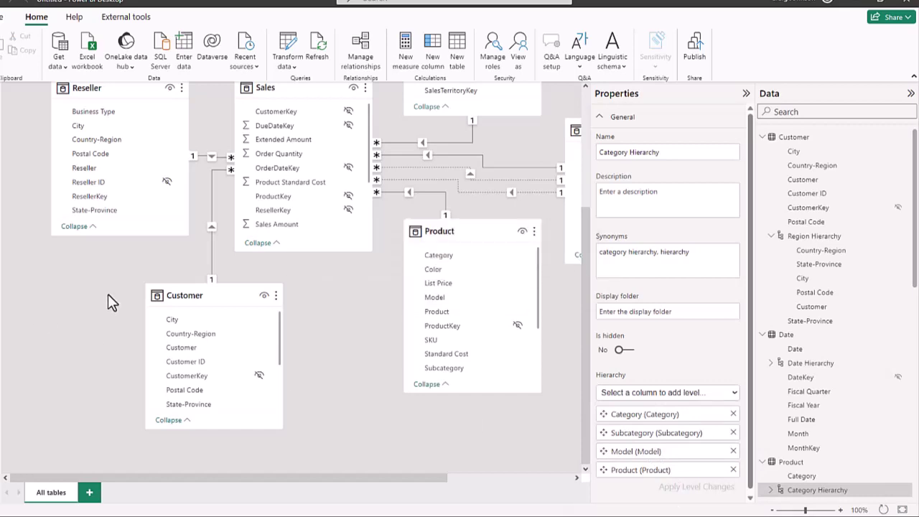
- Create a hierarchy from the Country-Region field in the Reseller table
{"action": "scroll", "coordinate": [148, 283], "scroll_direction": "up", "scroll_amount": 3}
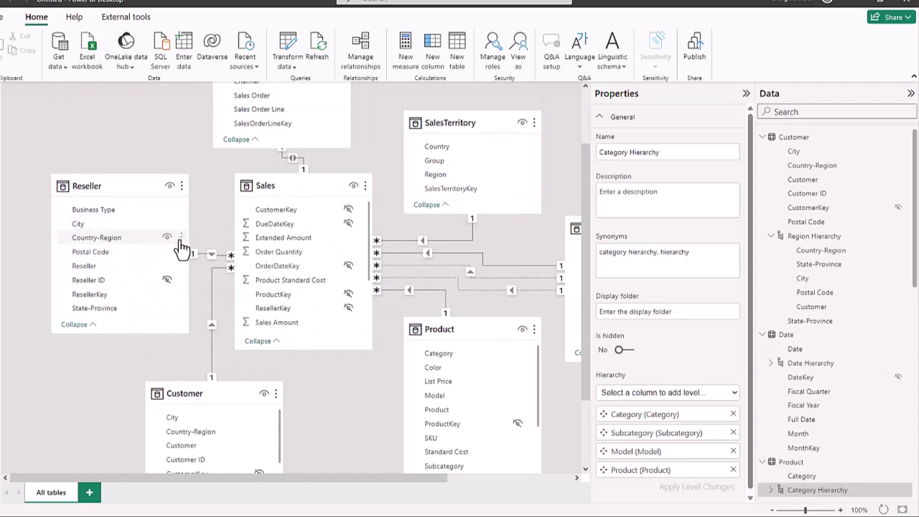
{"action": "left_click", "coordinate": [182, 237]}
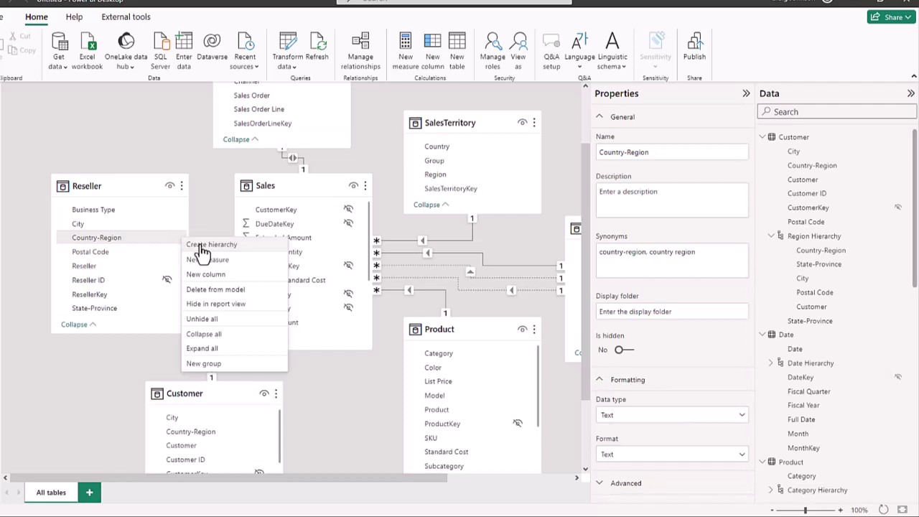
{"action": "left_click", "coordinate": [204, 247]}
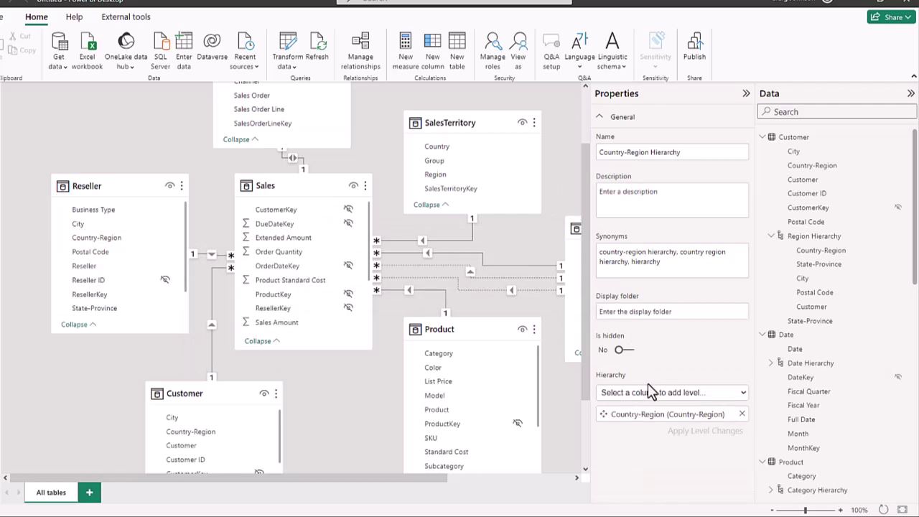
- Add State-Province, City, Postal Code and Reseller as levels below Country-Region in the Reseller table's hierarchy and apply the level changes
{"action": "left_click", "coordinate": [646, 394]}
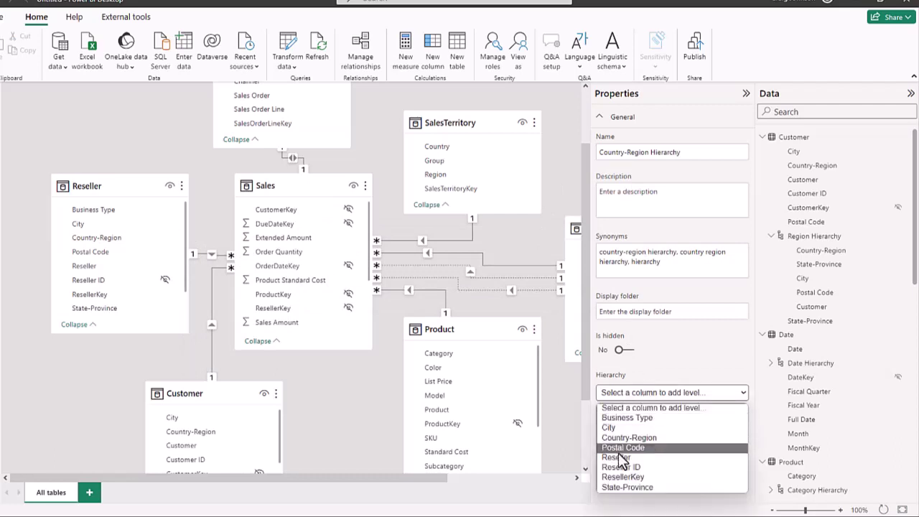
{"action": "left_click", "coordinate": [624, 487]}
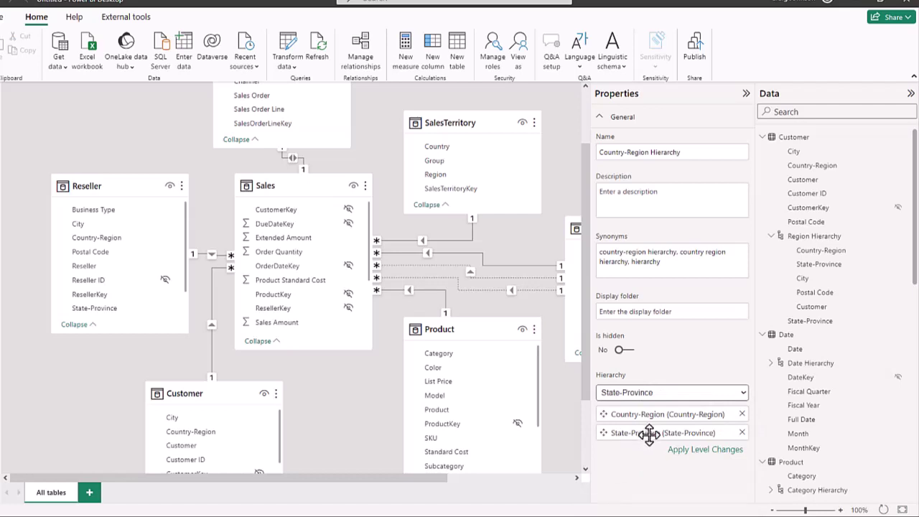
{"action": "left_click", "coordinate": [645, 392]}
{"action": "left_click", "coordinate": [623, 423]}
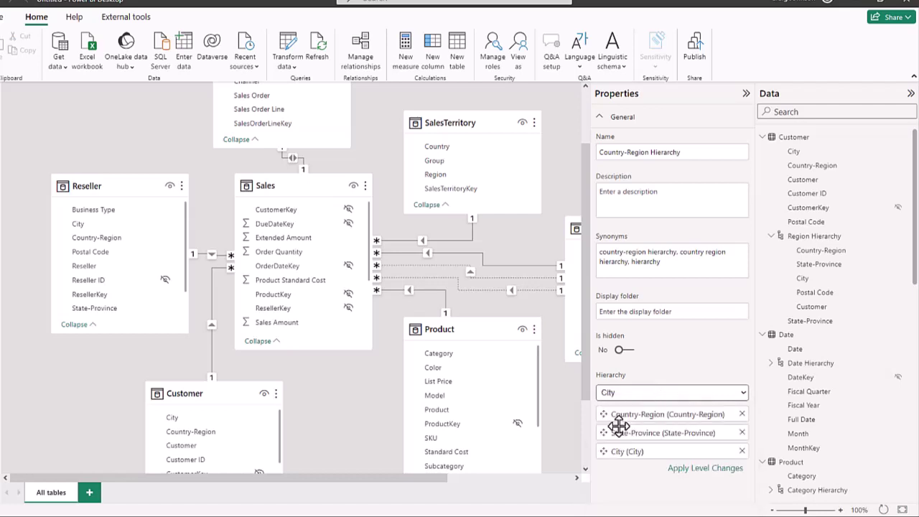
{"action": "left_click", "coordinate": [637, 395]}
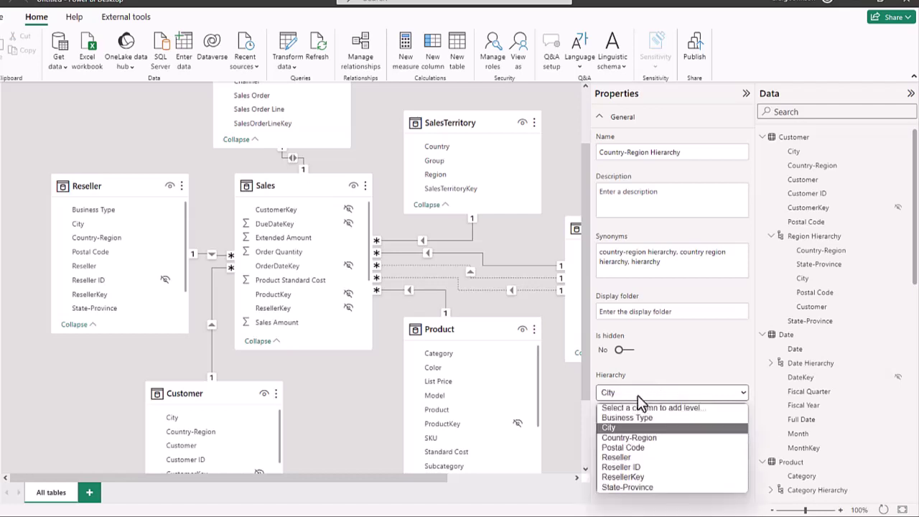
{"action": "left_click", "coordinate": [623, 448]}
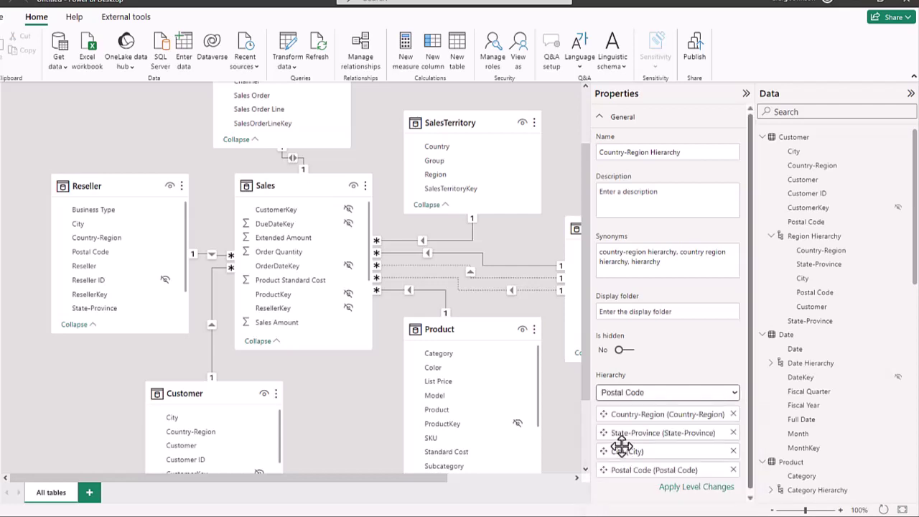
{"action": "left_click", "coordinate": [632, 393]}
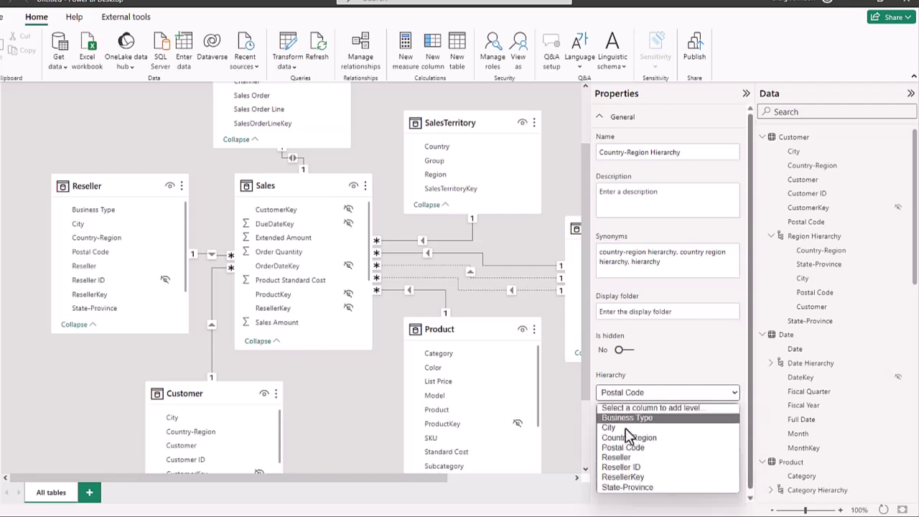
{"action": "left_click", "coordinate": [617, 458]}
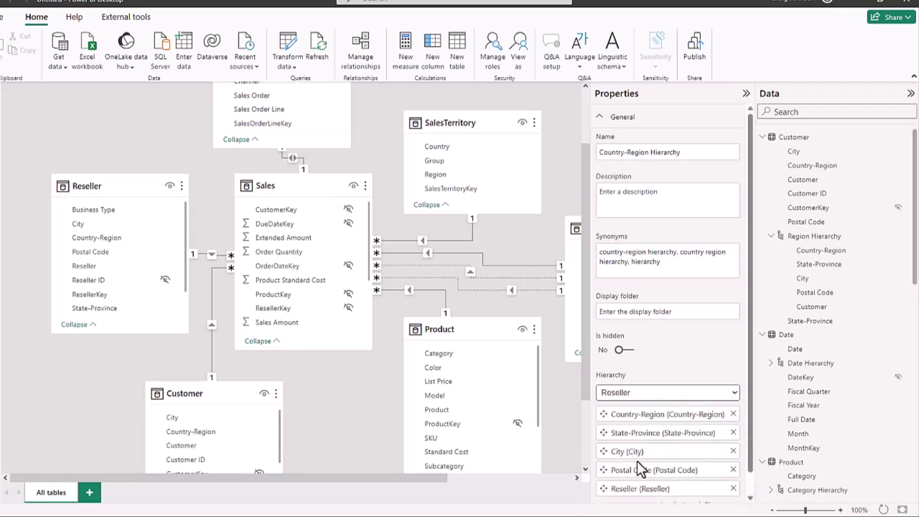
{"action": "scroll", "coordinate": [650, 460], "scroll_direction": "down", "scroll_amount": 1}
{"action": "left_click", "coordinate": [680, 486]}
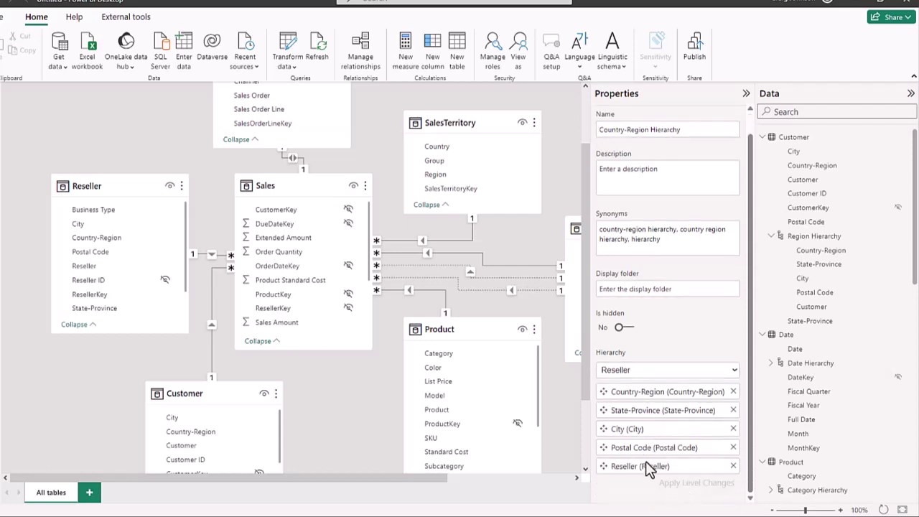
- Create a hierarchy from Sales Order in the SalesOrder table, with Sales Order Line as its second level, and apply the level changes
{"action": "scroll", "coordinate": [489, 272], "scroll_direction": "up", "scroll_amount": 2}
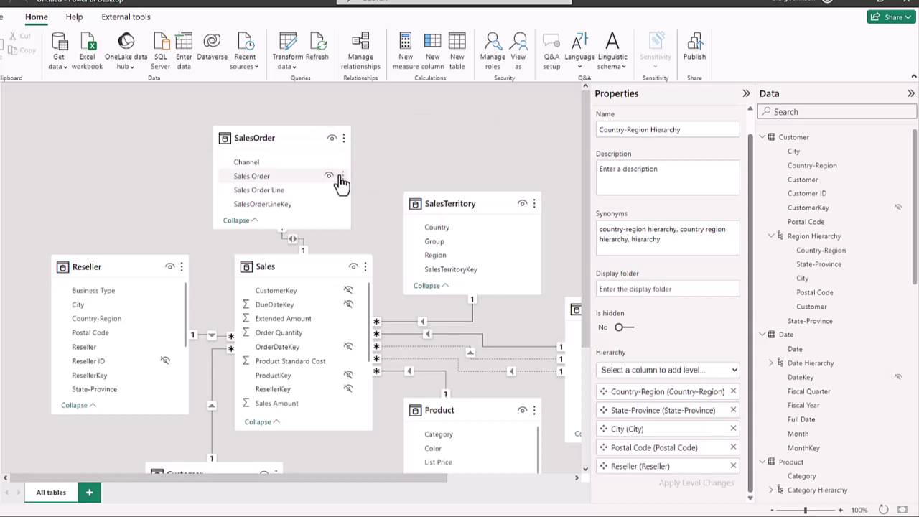
{"action": "left_click", "coordinate": [343, 179]}
{"action": "left_click", "coordinate": [364, 185]}
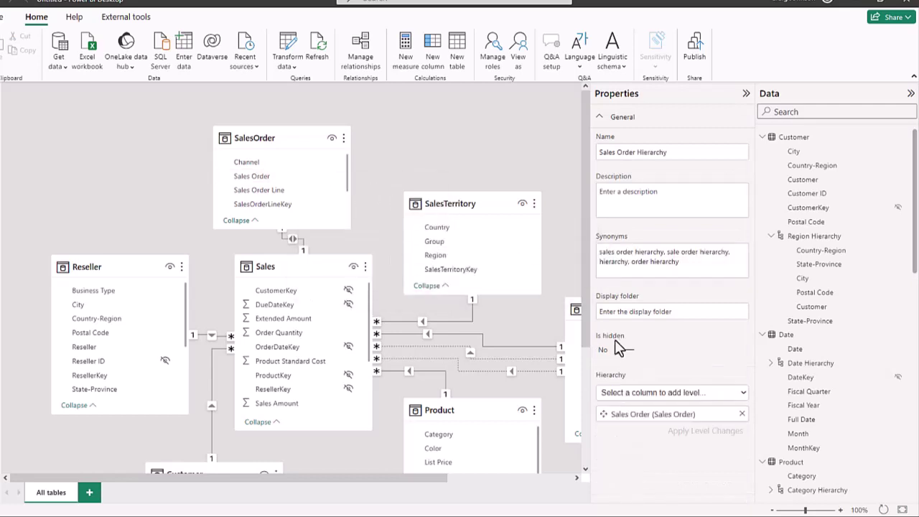
{"action": "left_click", "coordinate": [659, 393]}
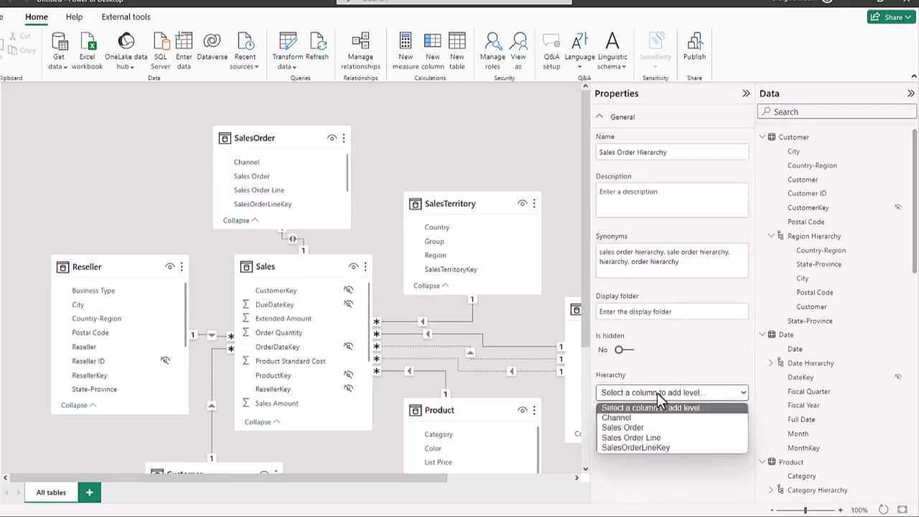
{"action": "left_click", "coordinate": [637, 438]}
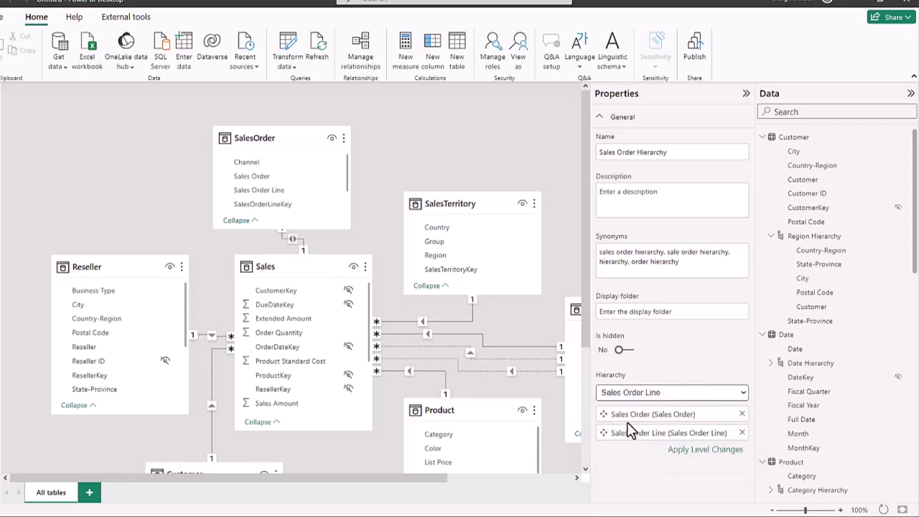
{"action": "left_click", "coordinate": [702, 450]}
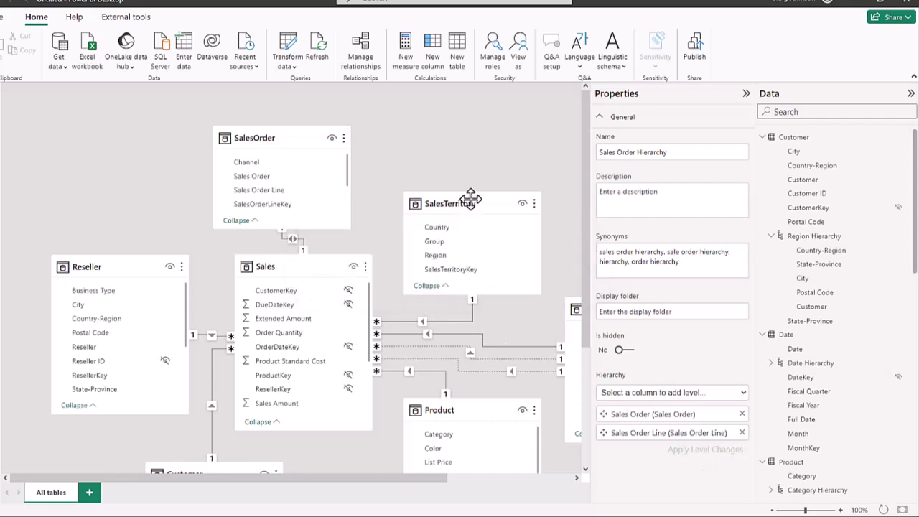
- Create a hierarchy from Group in the SalesTerritory table, with Country and Region as lower levels, and apply the level changes
{"action": "left_click", "coordinate": [533, 241]}
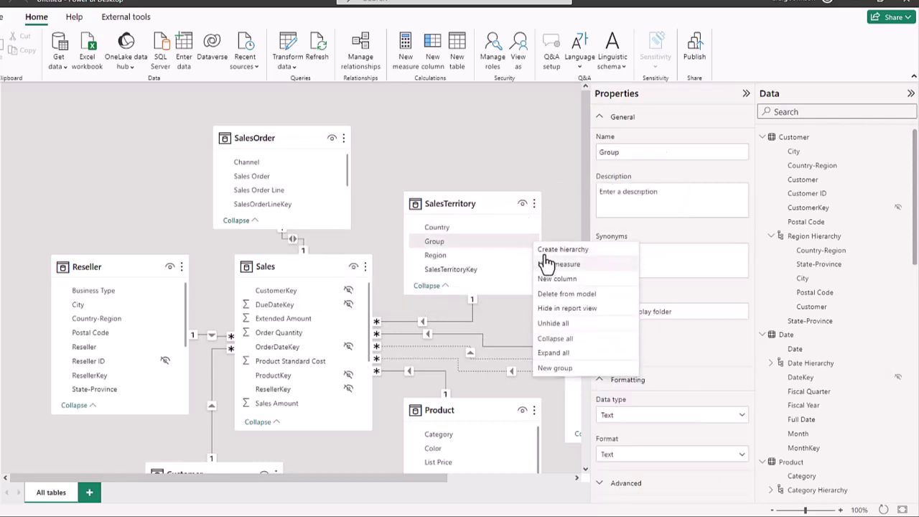
{"action": "left_click", "coordinate": [544, 252]}
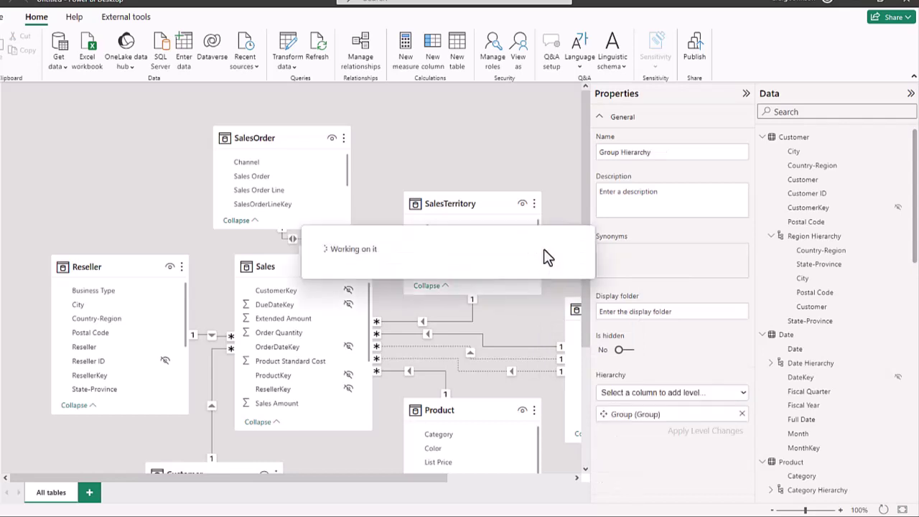
{"action": "left_click", "coordinate": [665, 393]}
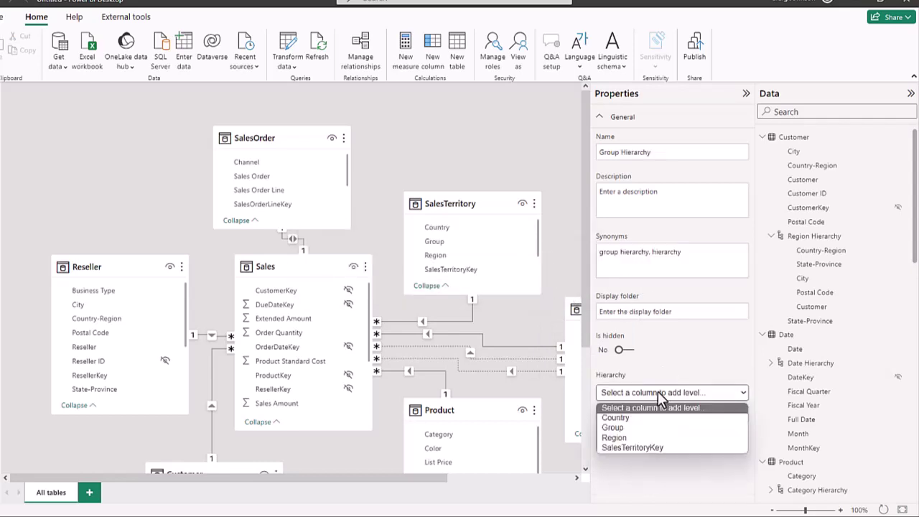
{"action": "left_click", "coordinate": [622, 428]}
{"action": "key", "text": "Down"}
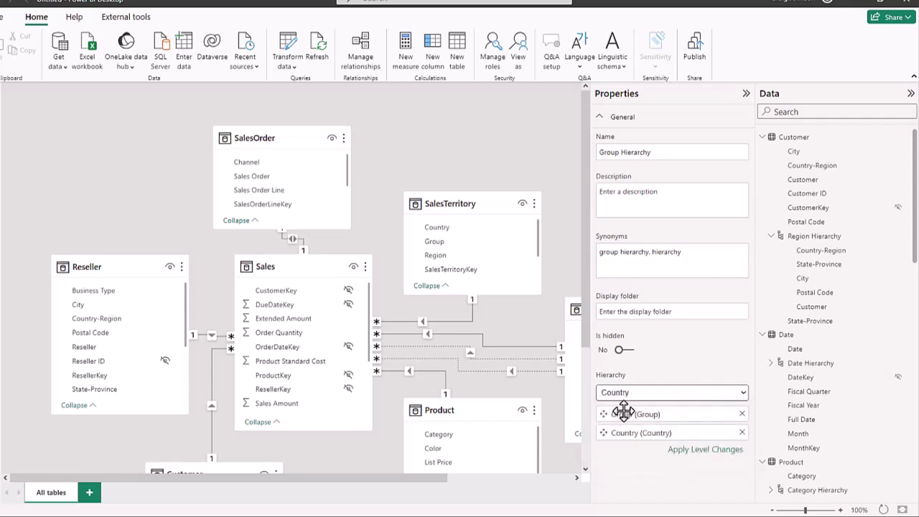
{"action": "left_click", "coordinate": [632, 393]}
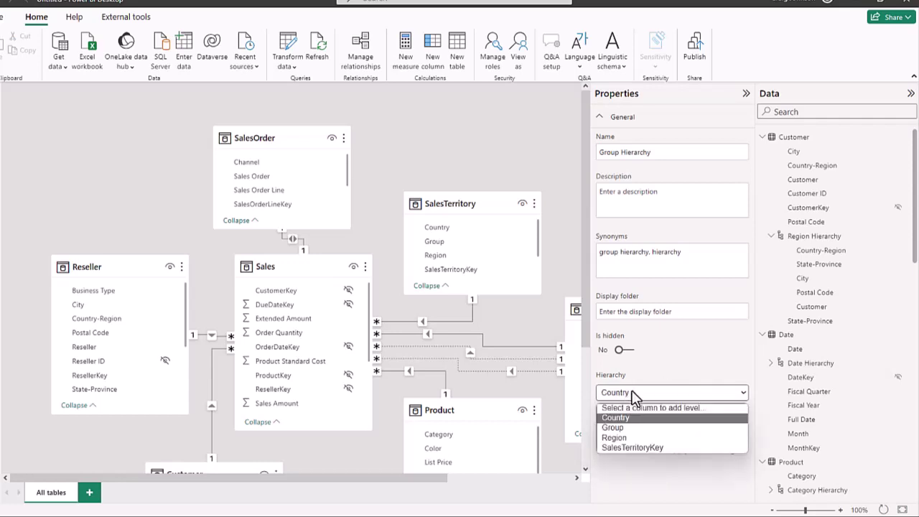
{"action": "left_click", "coordinate": [621, 437]}
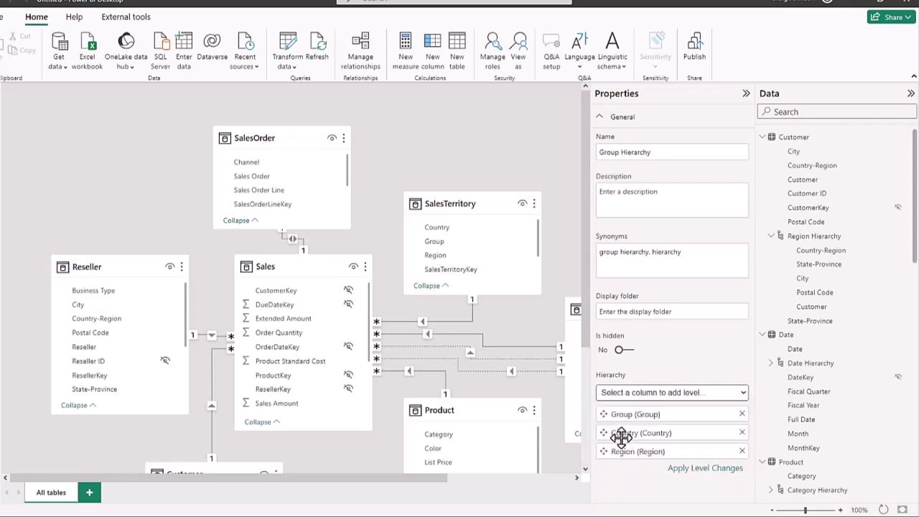
{"action": "left_click", "coordinate": [699, 471]}
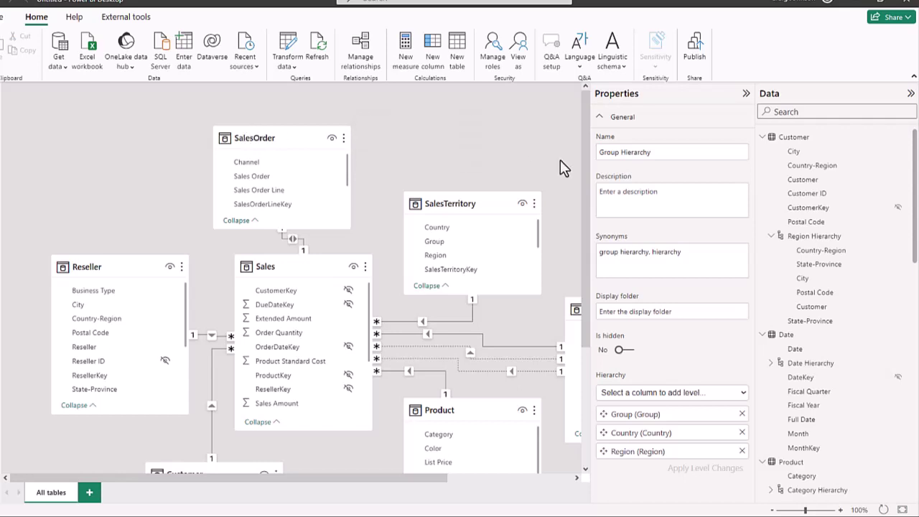
- Rename the SalesOrder table as Sales Order
{"action": "left_click", "coordinate": [265, 139]}
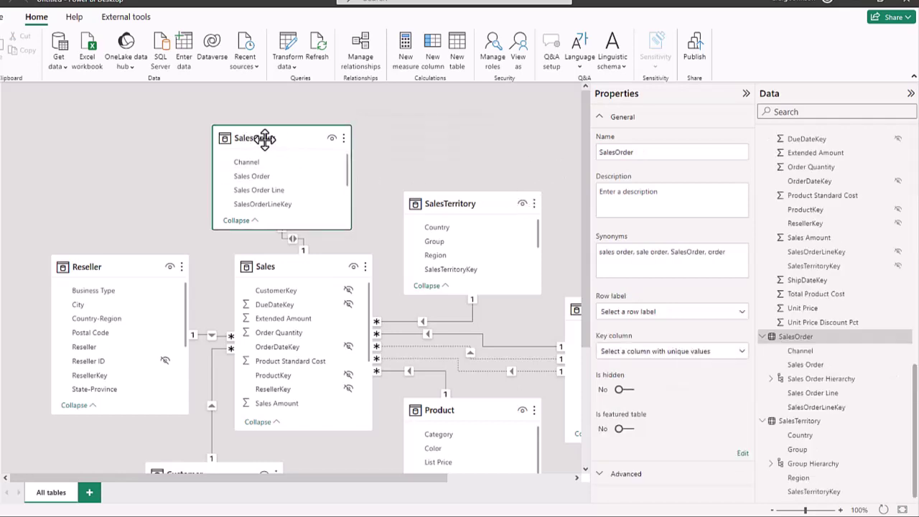
{"action": "left_click", "coordinate": [615, 152]}
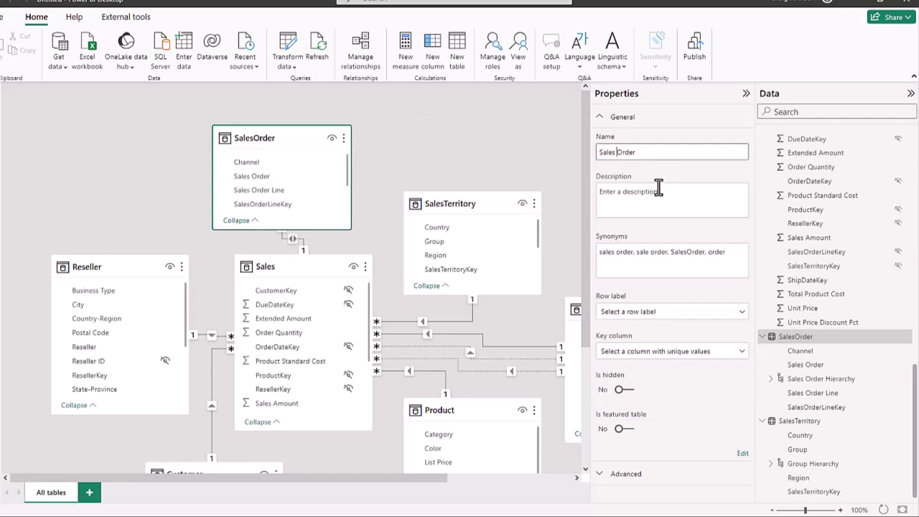
{"action": "left_click", "coordinate": [489, 170]}
- Rename the SalesTerritory table as Sales Territory
{"action": "scroll", "coordinate": [488, 170], "scroll_direction": "down", "scroll_amount": 1}
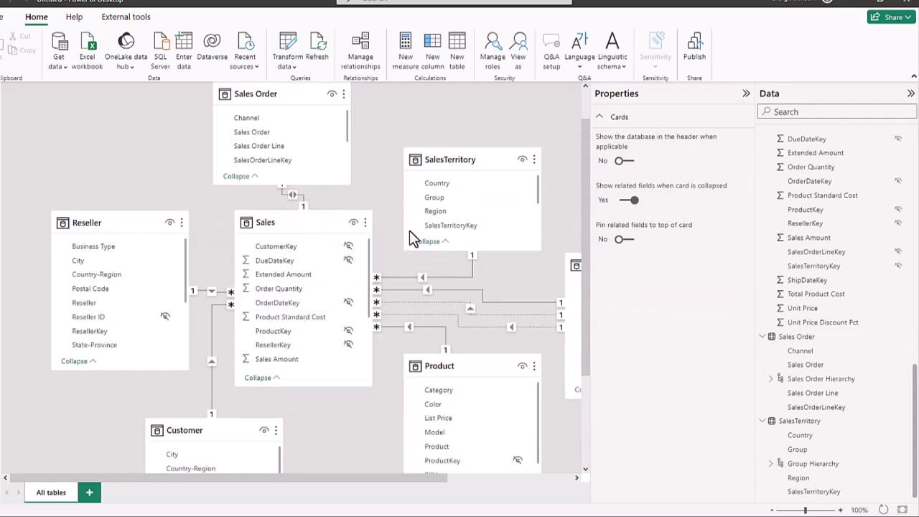
{"action": "left_click", "coordinate": [449, 162]}
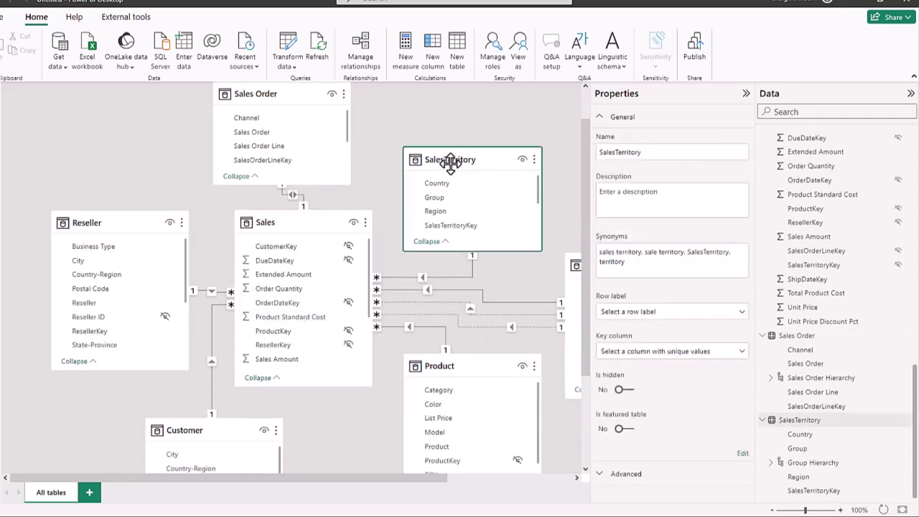
{"action": "left_click", "coordinate": [615, 154]}
{"action": "key", "text": "Return"}
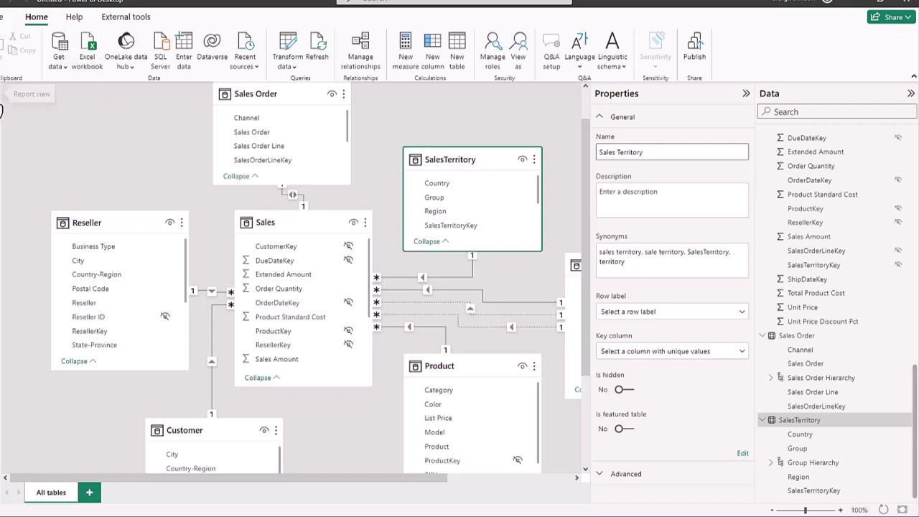
- Switch to the report view and create a new measure in the Sales table
{"action": "left_click", "coordinate": [2, 109]}
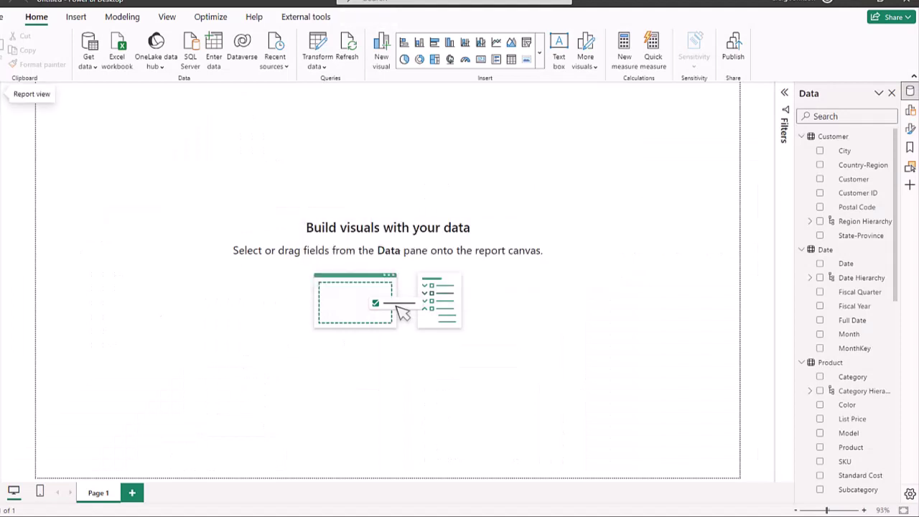
{"action": "scroll", "coordinate": [867, 302], "scroll_direction": "down", "scroll_amount": 5}
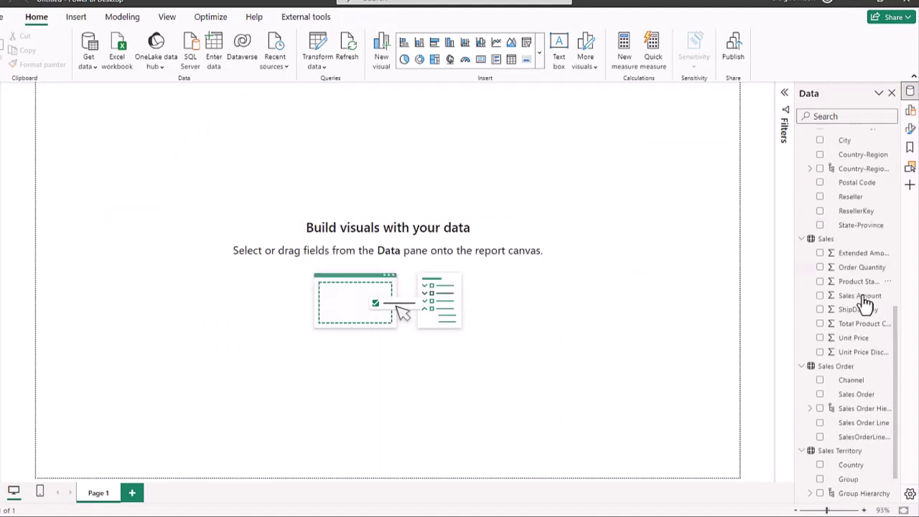
{"action": "scroll", "coordinate": [865, 305], "scroll_direction": "down", "scroll_amount": 1}
{"action": "left_click", "coordinate": [864, 214]}
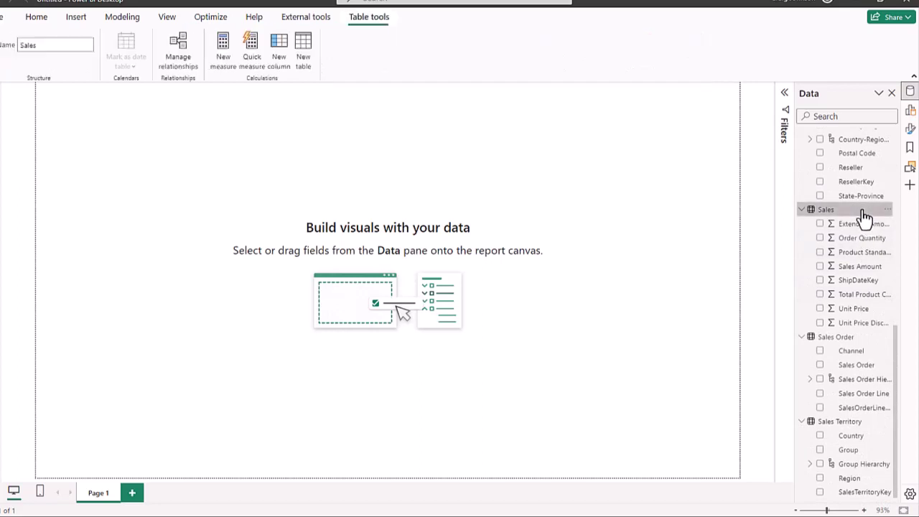
{"action": "left_click", "coordinate": [224, 57]}
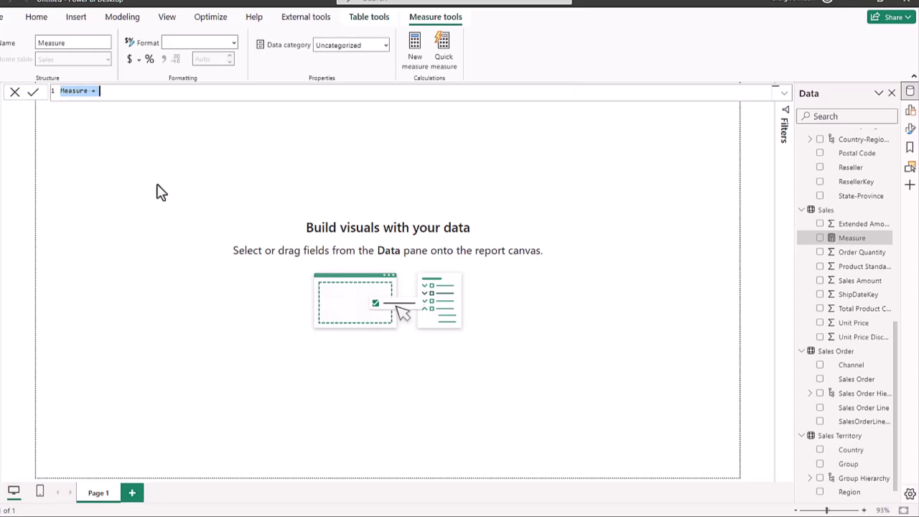
- Name the new measure Sales Order Amount by Due Date in its formula, add the equals sign and begin a second line
{"action": "type", "text": "Sales "}
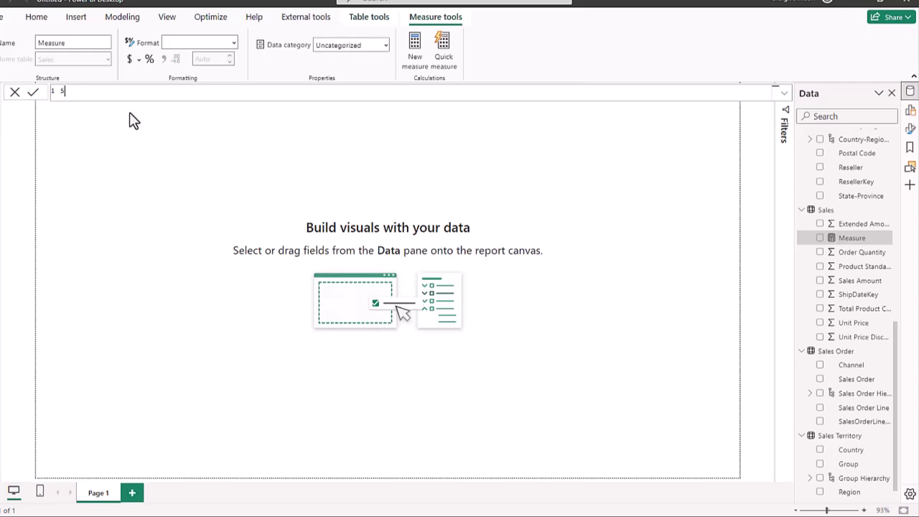
{"action": "type", "text": "Oreder"}
{"action": "key", "text": "Left"}
{"action": "key", "text": "Left"}
{"action": "key", "text": "Left"}
{"action": "key", "text": "BackSpace"}
{"action": "type", "text": "r"}
{"action": "key", "text": "End"}
{"action": "key", "text": "Left"}
{"action": "key", "text": "Left"}
{"action": "key", "text": "Left"}
{"action": "key", "text": "BackSpace"}
{"action": "key", "text": "End"}
{"action": "type", "text": "Amoun"}
{"action": "type", "text": "t by Due D"}
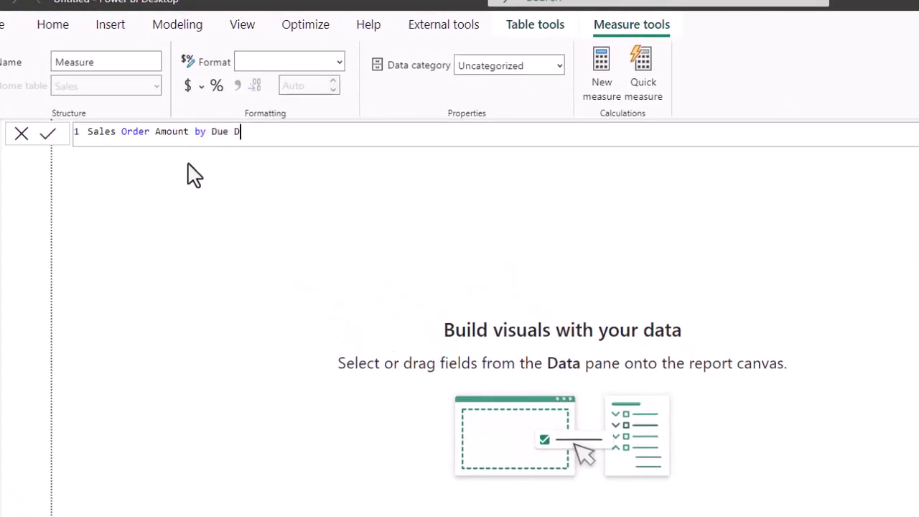
{"action": "type", "text": "ate ="}
{"action": "key", "text": "shift+Return"}
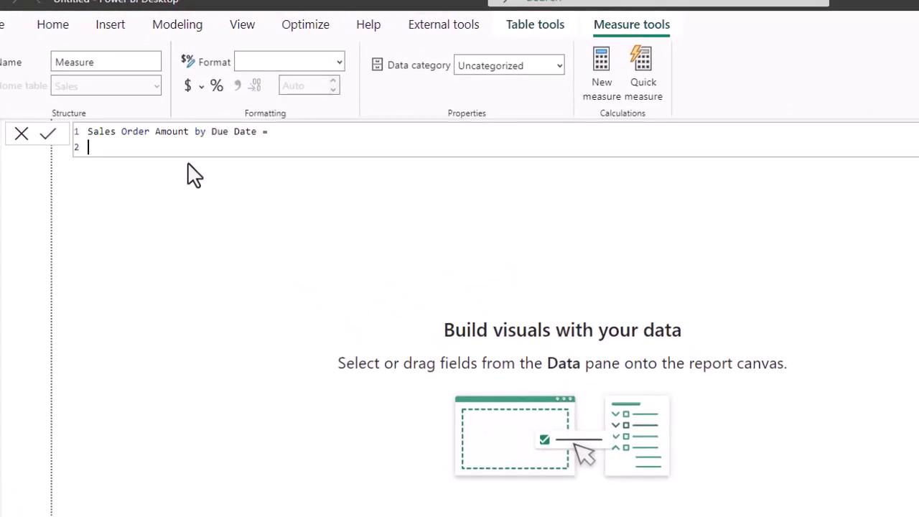
- Start the measure's expression with CALCULATE(SUM(Sales[Sales Amount]), leaving it ready for a filter argument
{"action": "type", "text": "cal"}
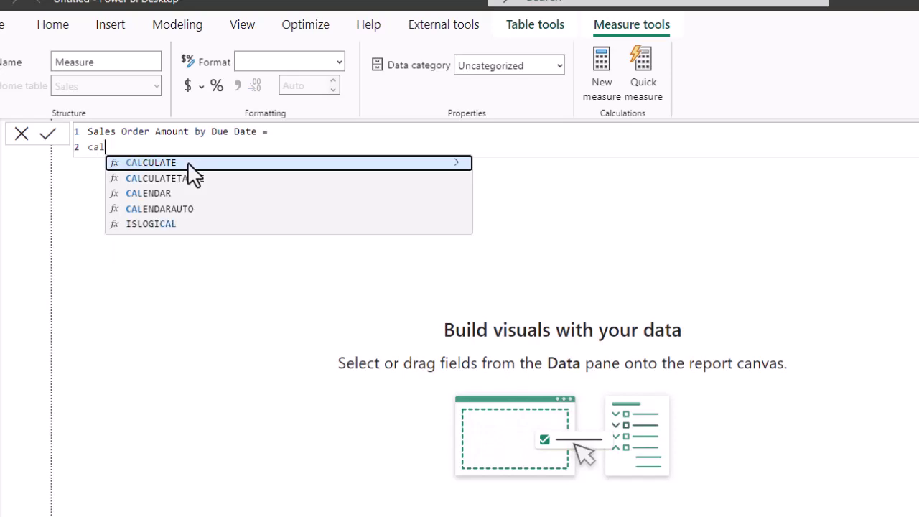
{"action": "key", "text": "Tab"}
{"action": "type", "text": "sum"}
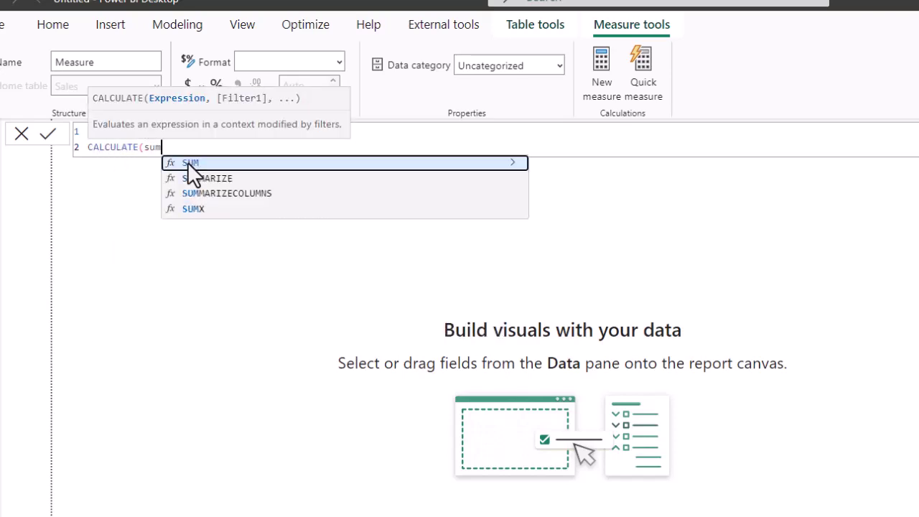
{"action": "key", "text": "Tab"}
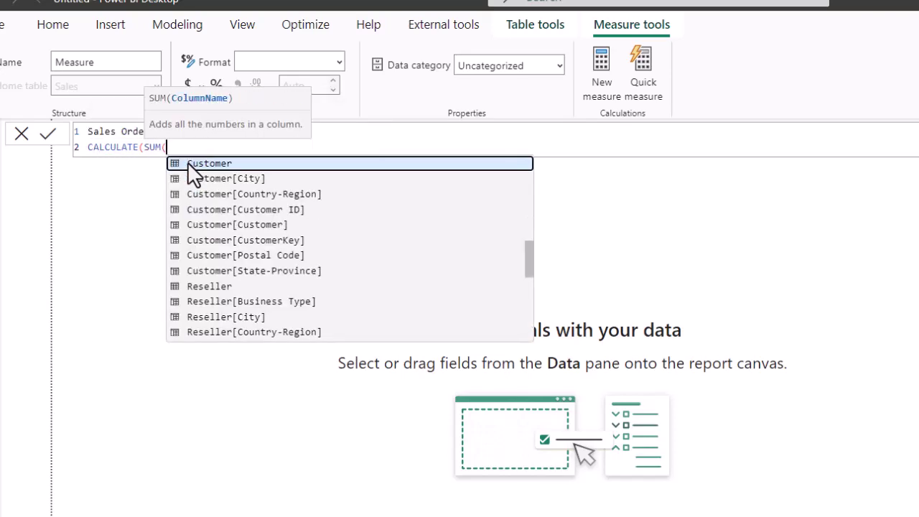
{"action": "type", "text": "sales"}
{"action": "key", "text": "Down"}
{"action": "key", "text": "Down"}
{"action": "key", "text": "Down"}
{"action": "key", "text": "Down"}
{"action": "key", "text": "Down"}
{"action": "key", "text": "Down"}
{"action": "key", "text": "Down"}
{"action": "key", "text": "Down"}
{"action": "key", "text": "Down"}
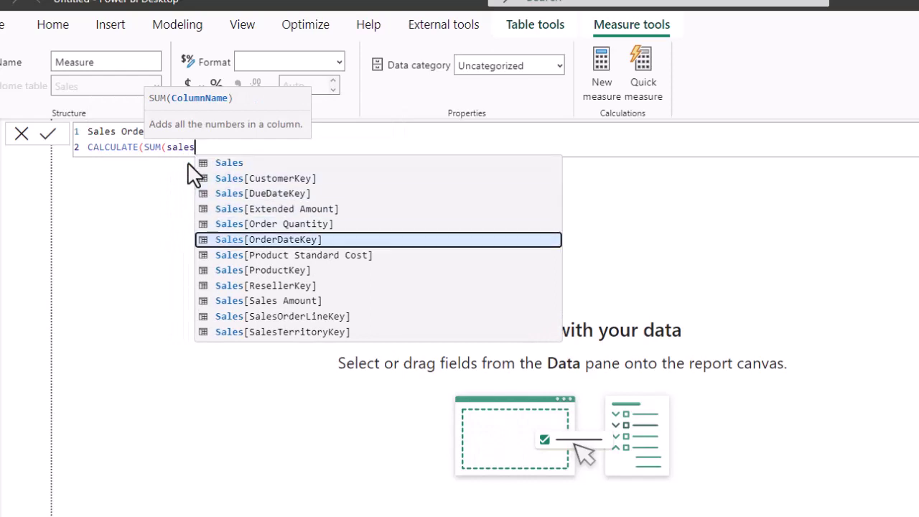
{"action": "key", "text": "Tab"}
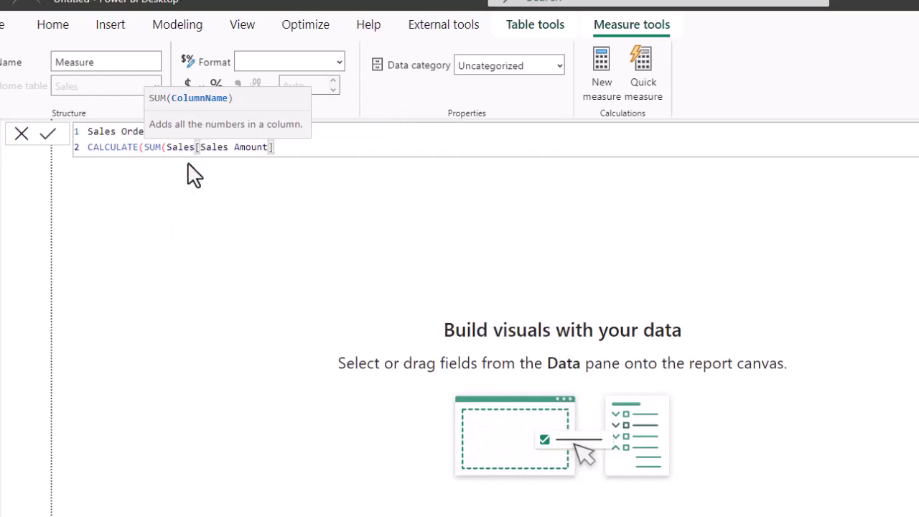
{"action": "type", "text": ")"}
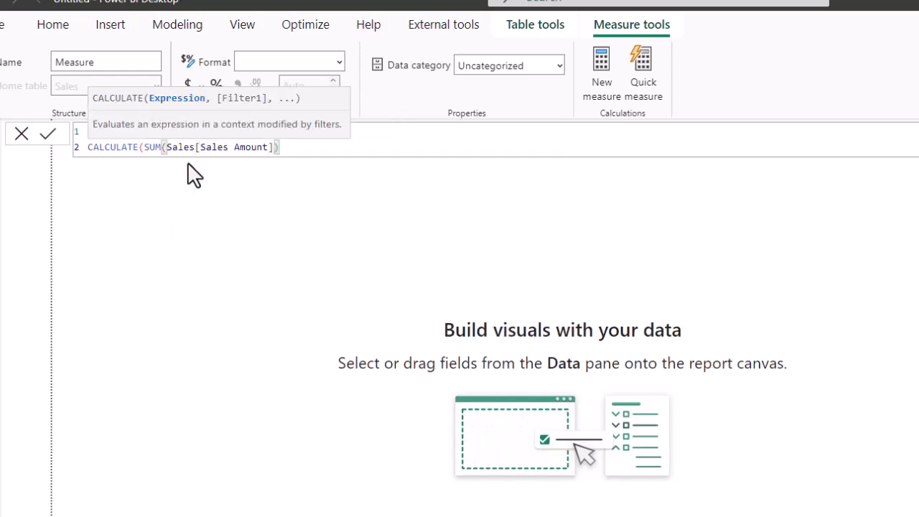
{"action": "type", "text": ", "}
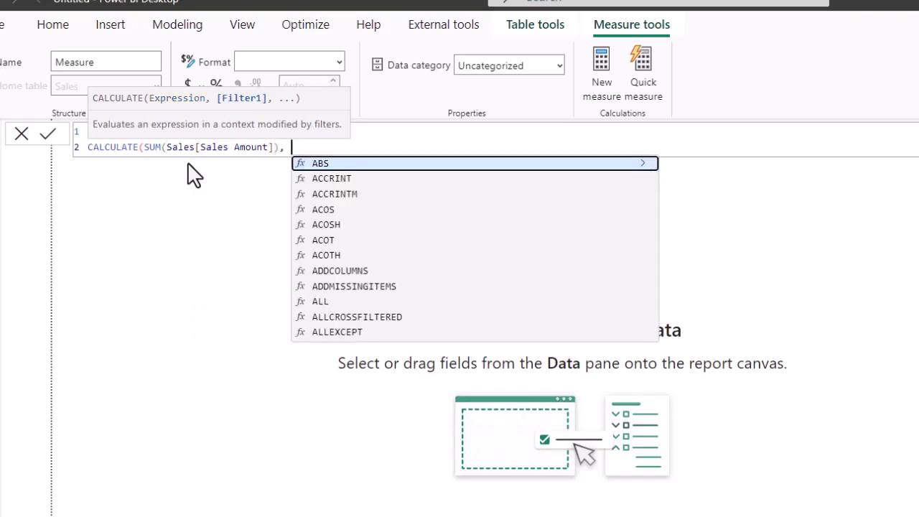
- Add USERELATIONSHIP as the filter argument, with Sales[DueDateKey] as its first column
{"action": "type", "text": "us"}
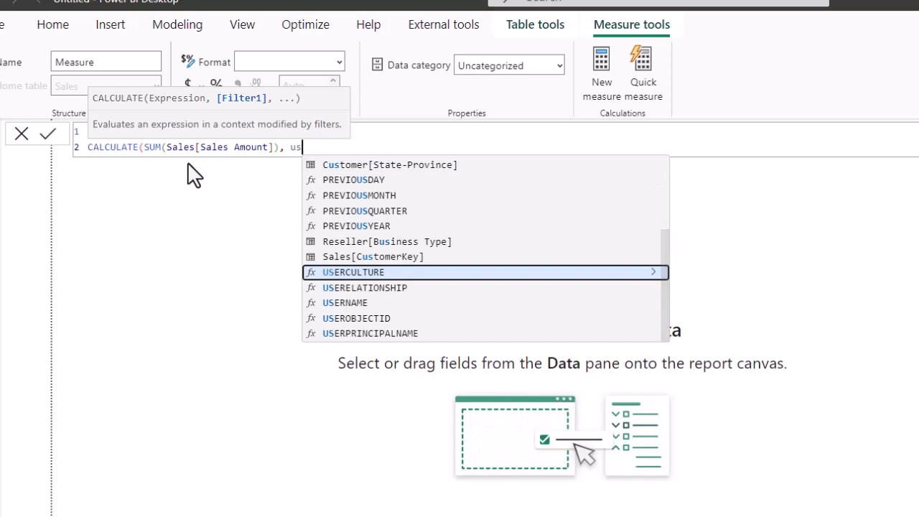
{"action": "key", "text": "Down"}
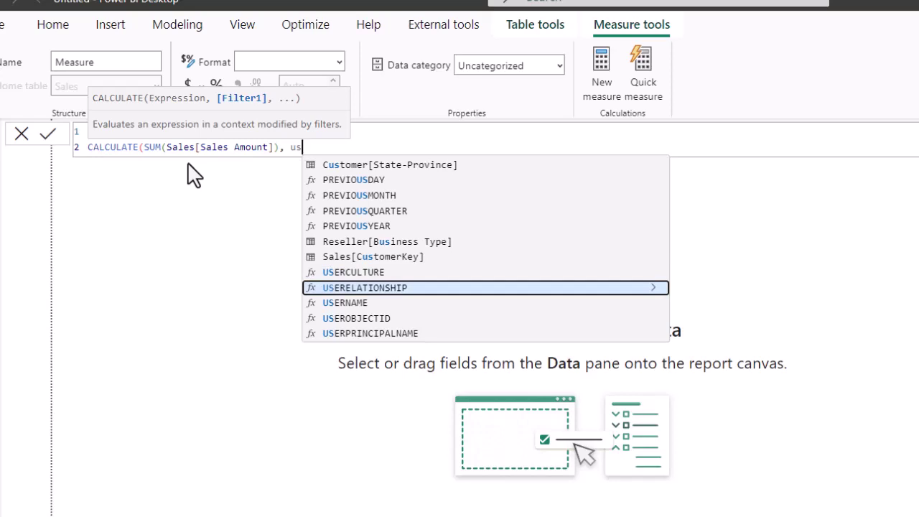
{"action": "key", "text": "Tab"}
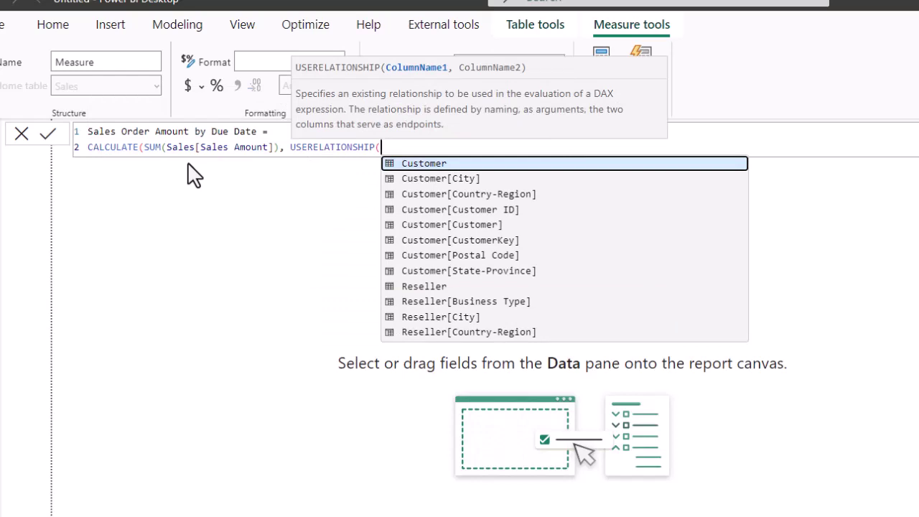
{"action": "type", "text": "sale"}
{"action": "key", "text": "Down"}
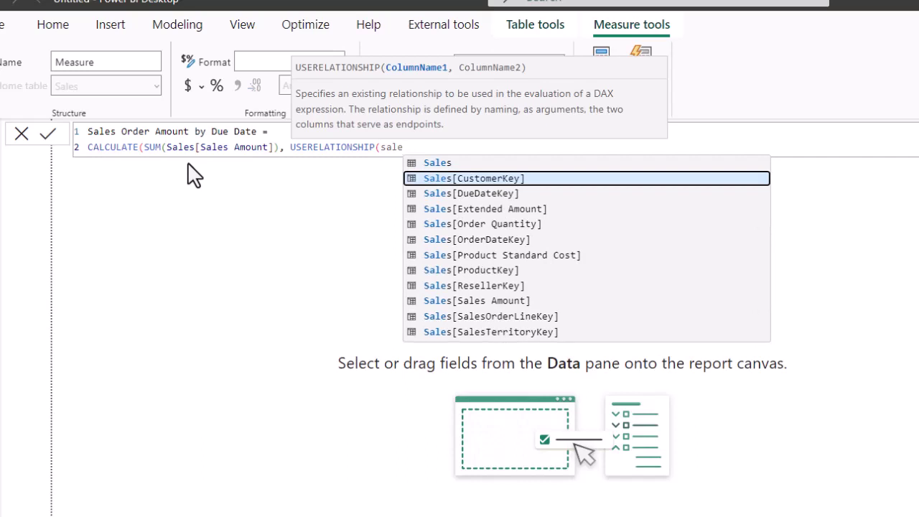
{"action": "key", "text": "Down"}
{"action": "key", "text": "Tab"}
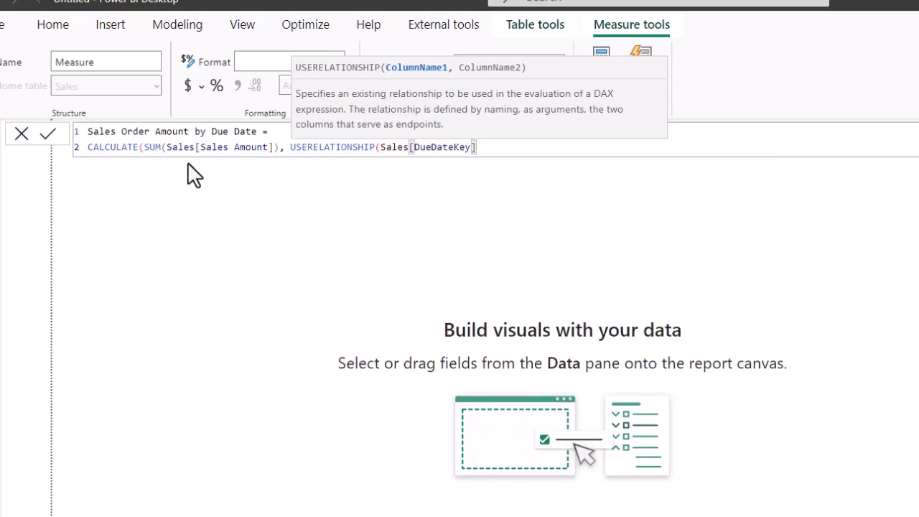
- Add 'Date'[DateKey] as the relationship's second column, close both functions and commit the measure
{"action": "type", "text": ",dat"}
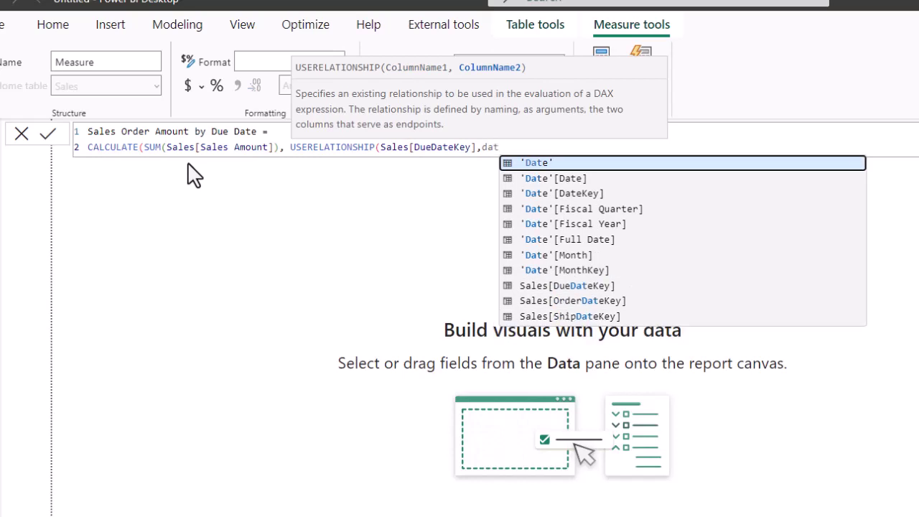
{"action": "key", "text": "Down"}
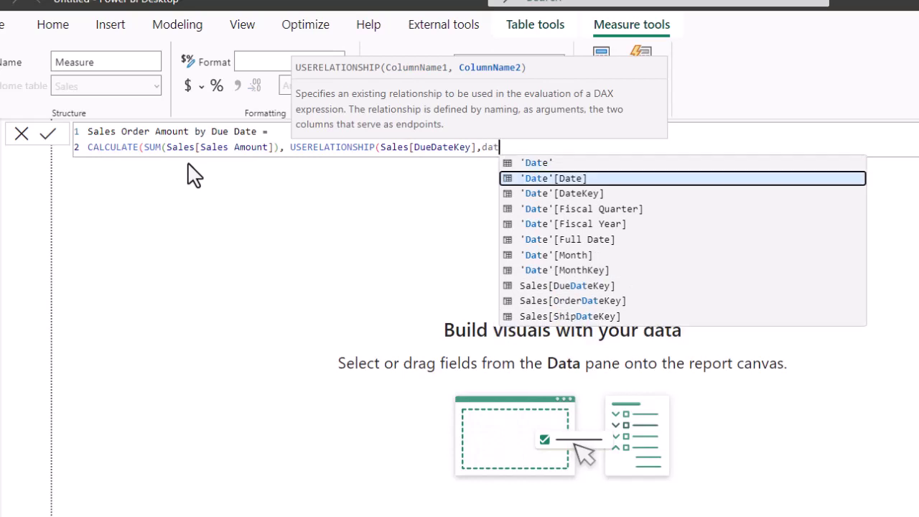
{"action": "key", "text": "Down"}
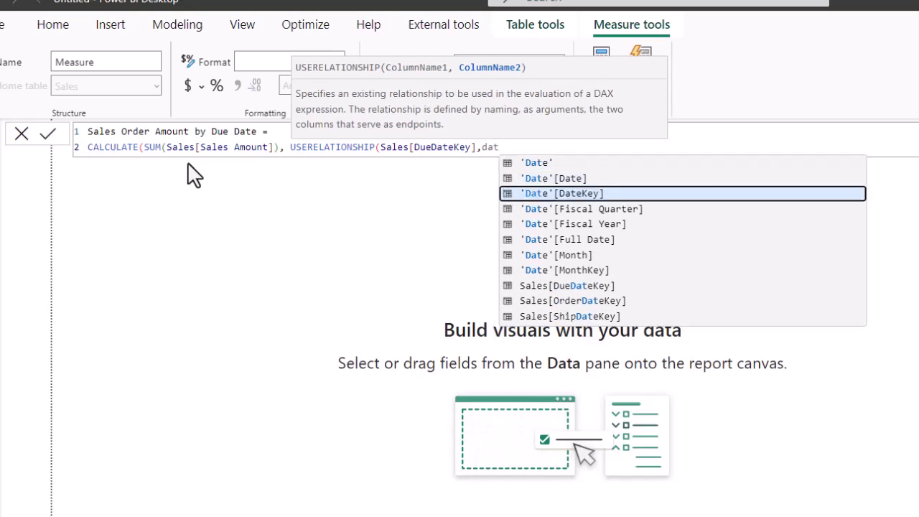
{"action": "key", "text": "Tab"}
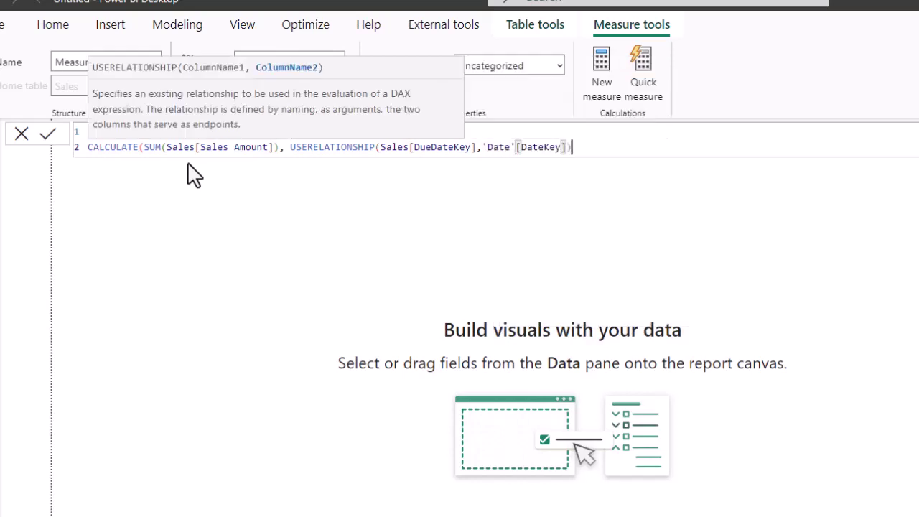
{"action": "type", "text": "))"}
{"action": "key", "text": "Return"}
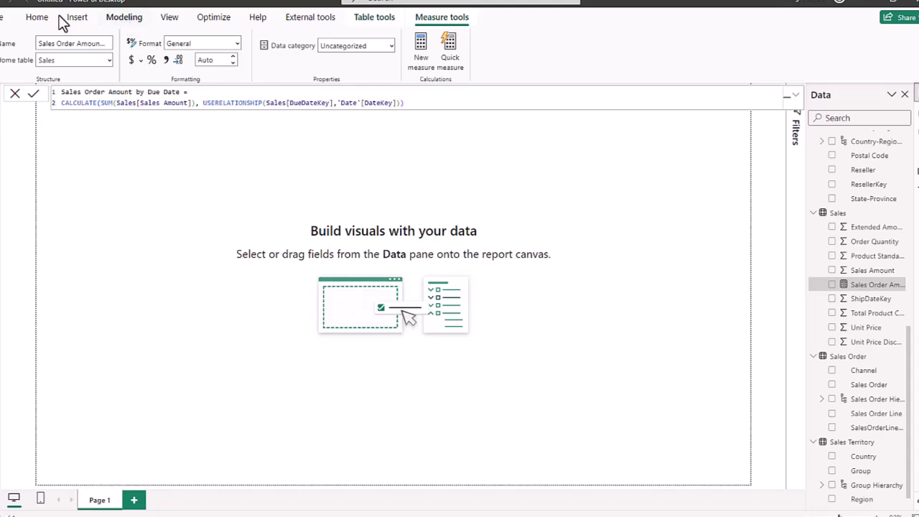
- Collapse the formula bar and deselect the measure to return to the blank report page
{"action": "left_click", "coordinate": [37, 19]}
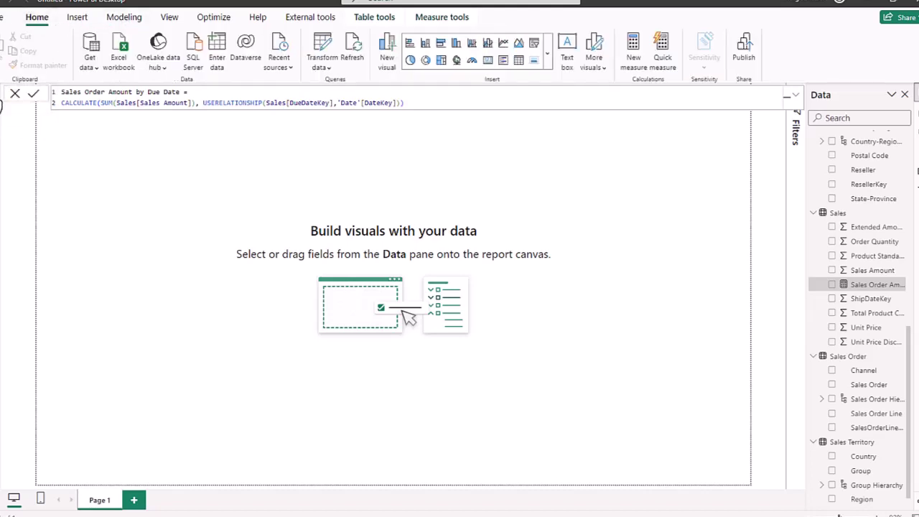
{"action": "left_click", "coordinate": [796, 98]}
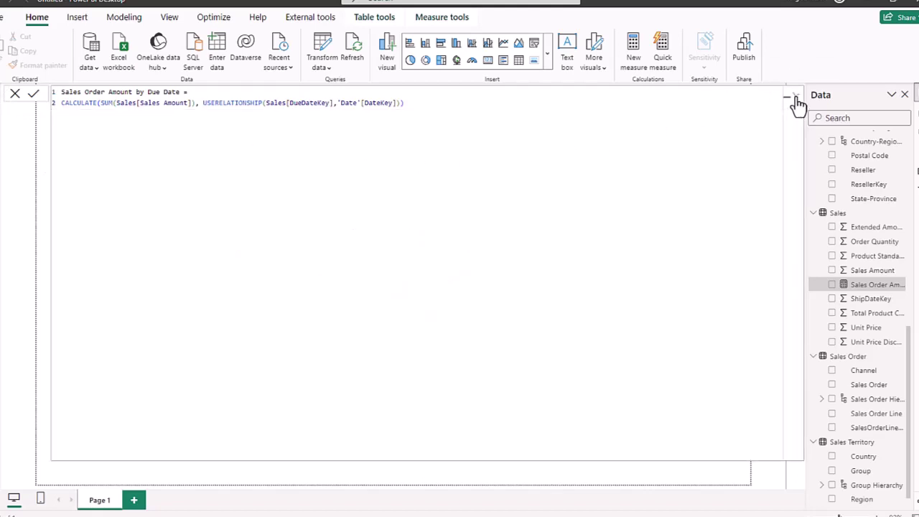
{"action": "left_click", "coordinate": [796, 98]}
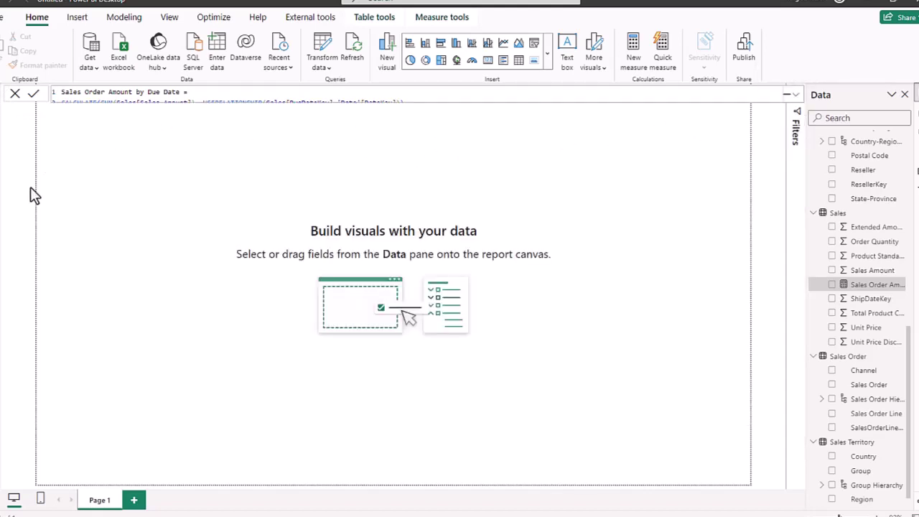
{"action": "left_click", "coordinate": [183, 248]}
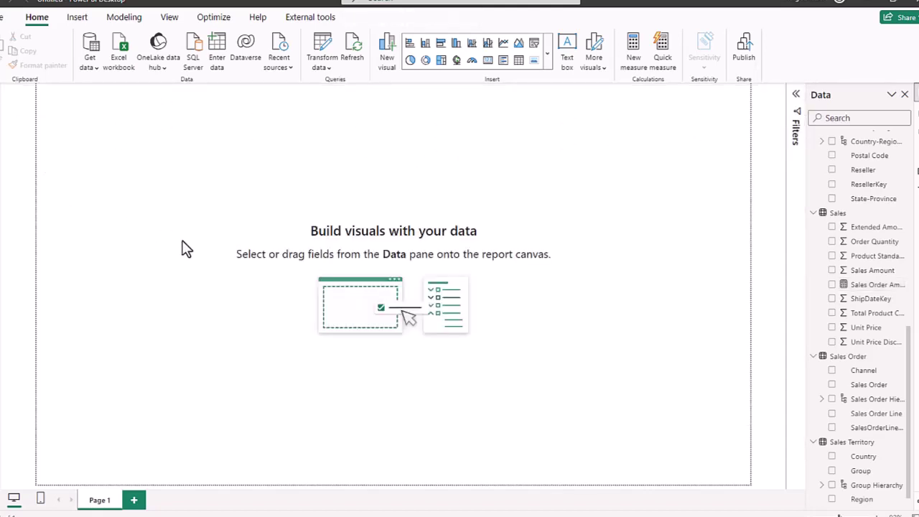
- Insert a text box on the report page reading Executive Summary - Sales Report
{"action": "left_click", "coordinate": [567, 61]}
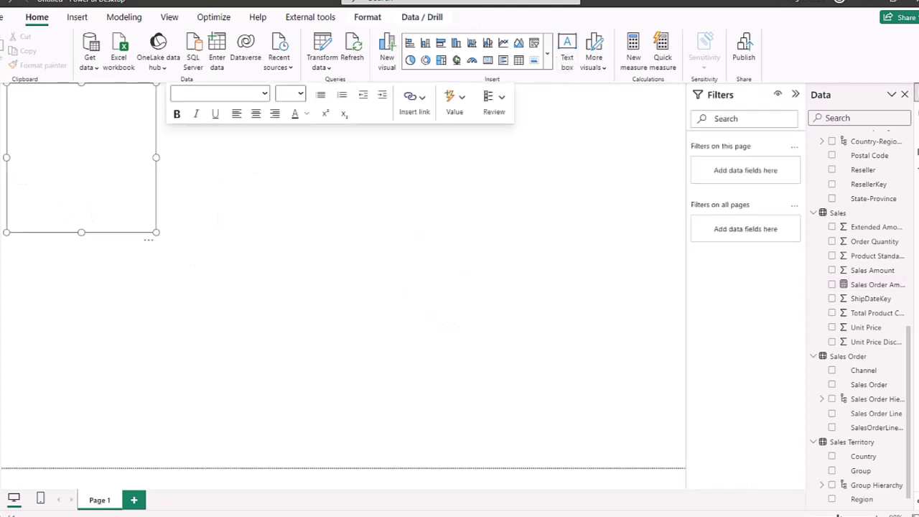
{"action": "left_click", "coordinate": [76, 111]}
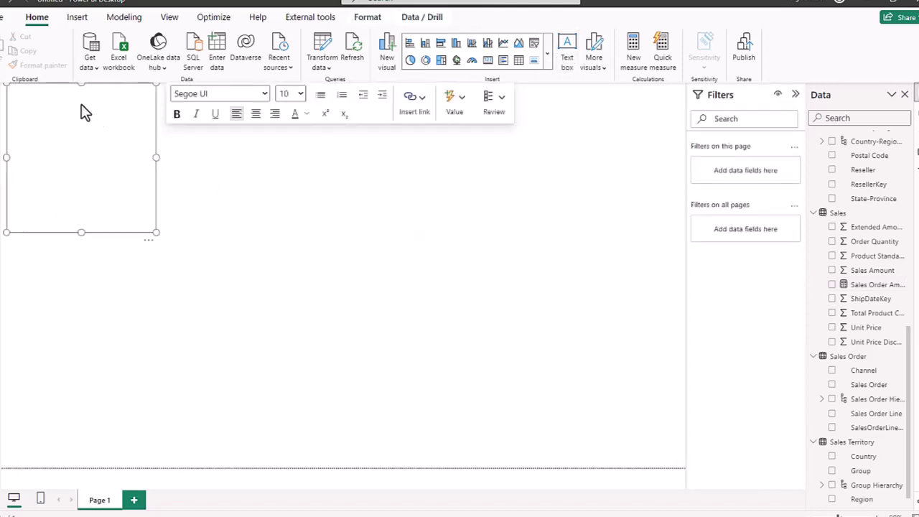
{"action": "type", "text": "Executive Summary - S"}
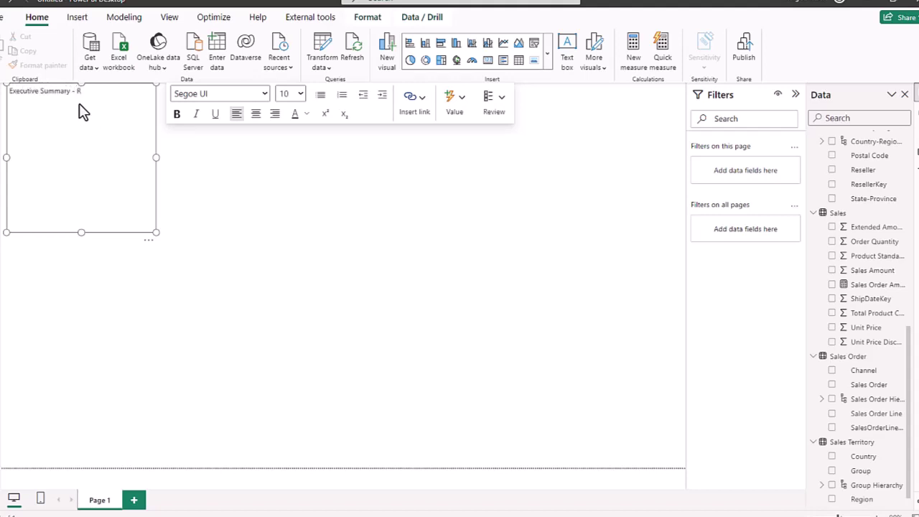
{"action": "type", "text": "ales Report"}
- Format the whole title text in the text box as bold with font size 20
{"action": "triple_click", "coordinate": [102, 91]}
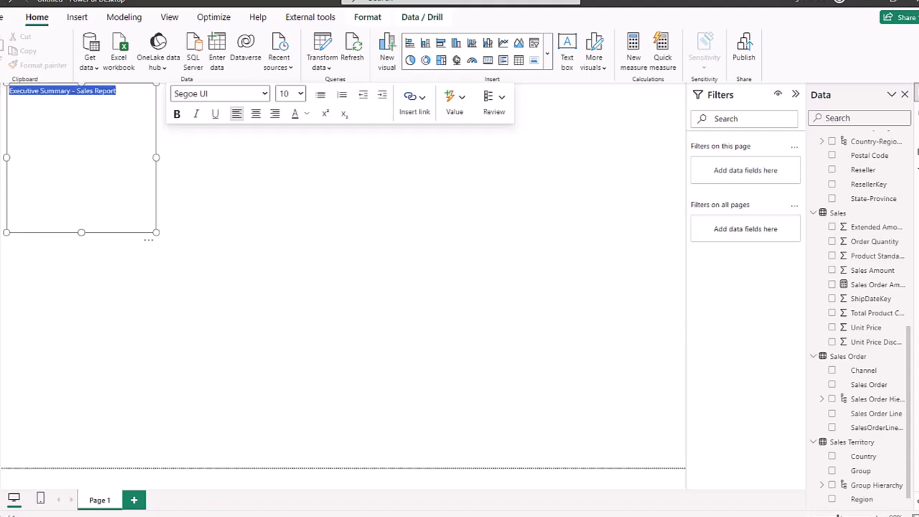
{"action": "left_click", "coordinate": [300, 94]}
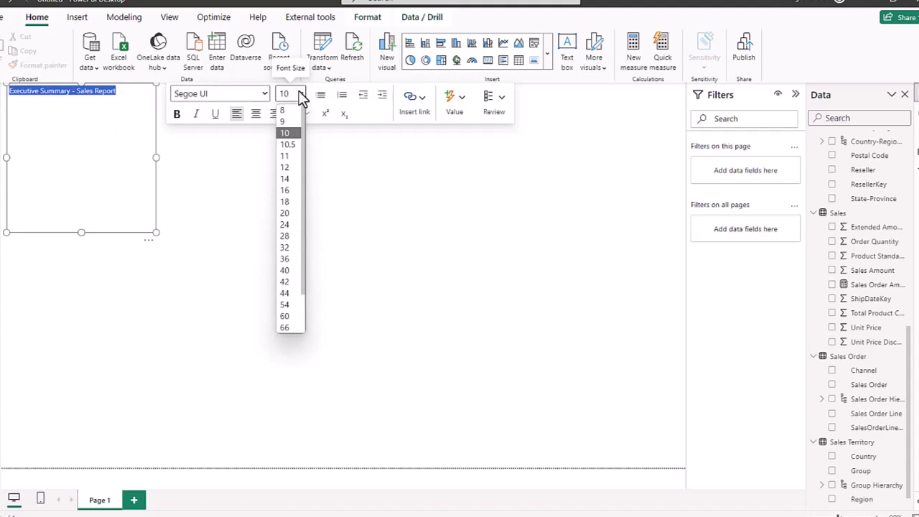
{"action": "left_click", "coordinate": [286, 214]}
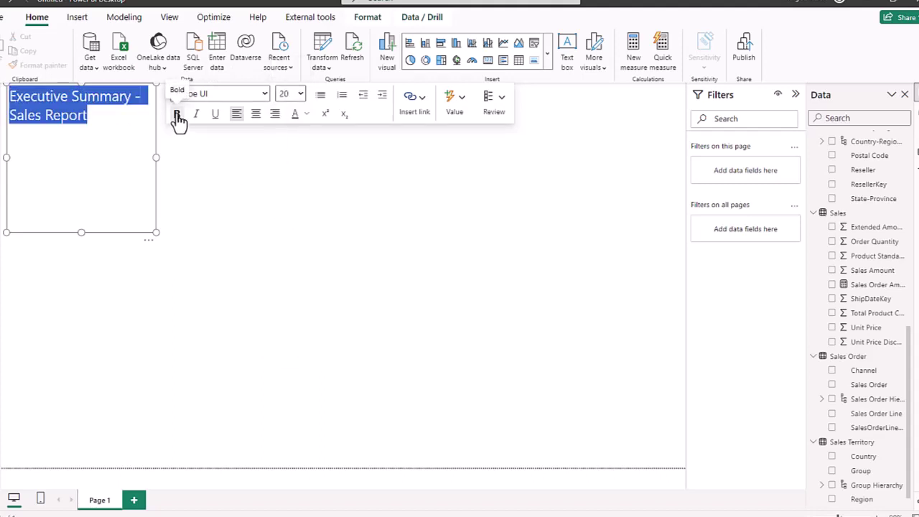
{"action": "left_click", "coordinate": [176, 114]}
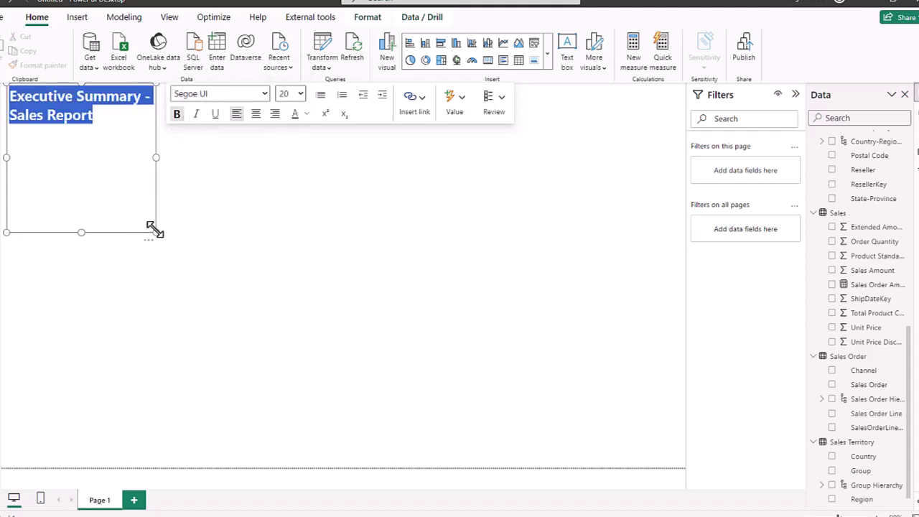
- Resize the title text box into a wide, one-line banner and move it slightly in from the page's upper-left corner
{"action": "left_click_drag", "start_coordinate": [155, 232], "coordinate": [610, 113]}
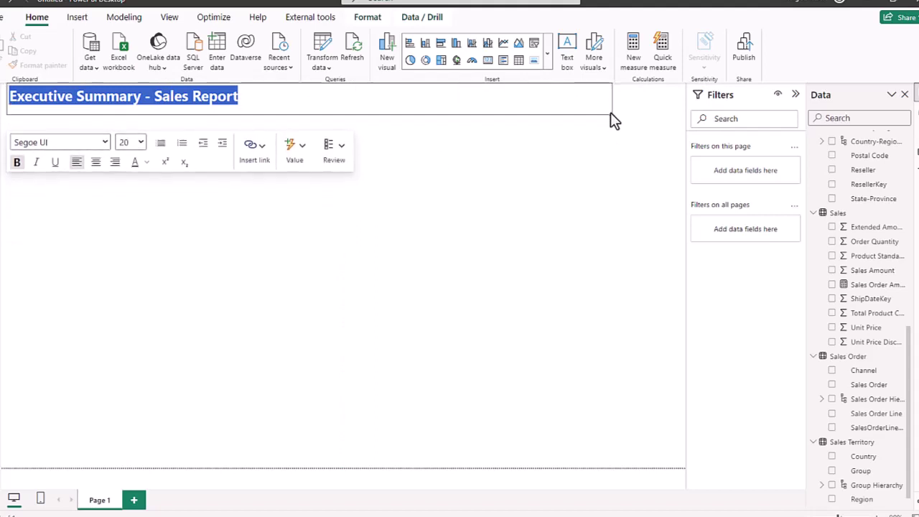
{"action": "left_click", "coordinate": [261, 116]}
{"action": "left_click", "coordinate": [267, 122]}
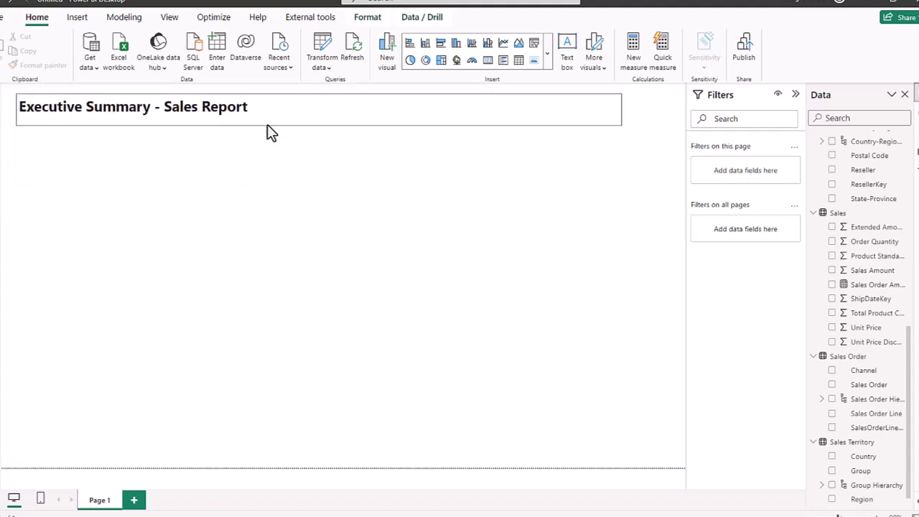
{"action": "left_click", "coordinate": [432, 271]}
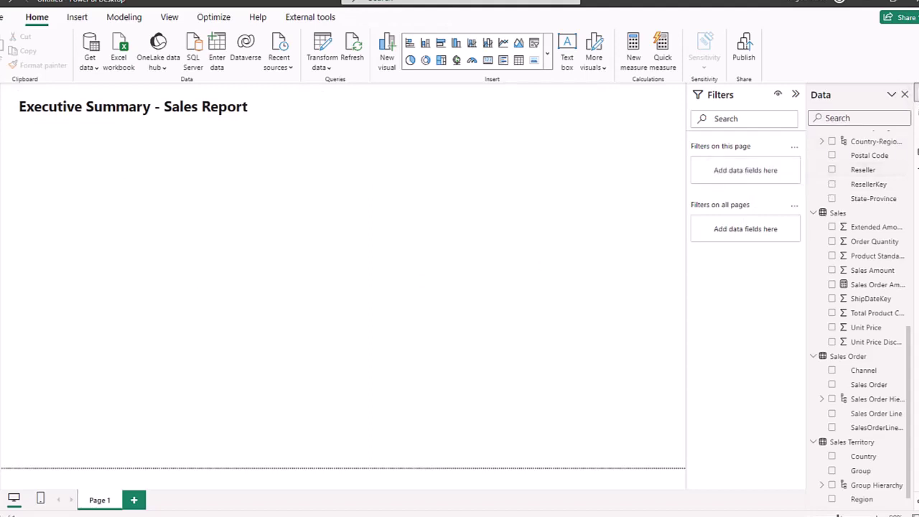
- Add a wide card visual showing the sum of Sales Amount from the Sales table below the report title
{"action": "scroll", "coordinate": [862, 388], "scroll_direction": "down", "scroll_amount": 1}
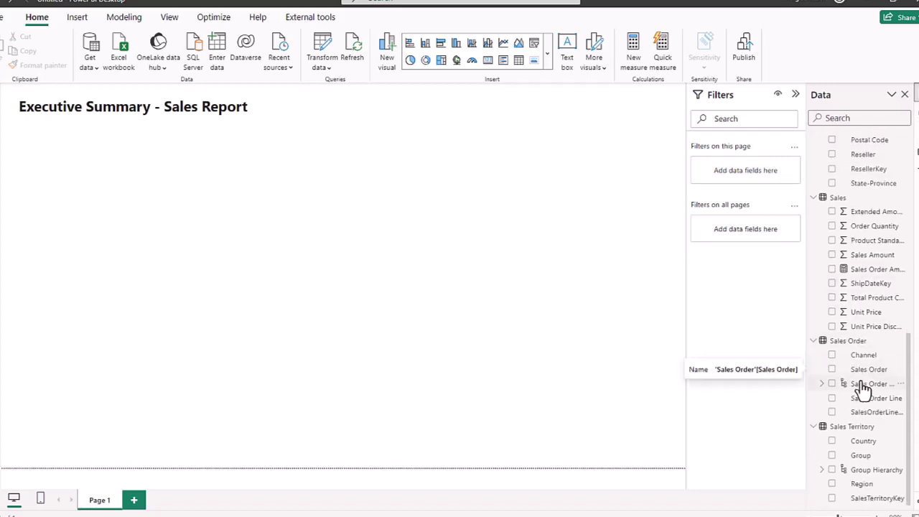
{"action": "scroll", "coordinate": [869, 429], "scroll_direction": "up", "scroll_amount": 10}
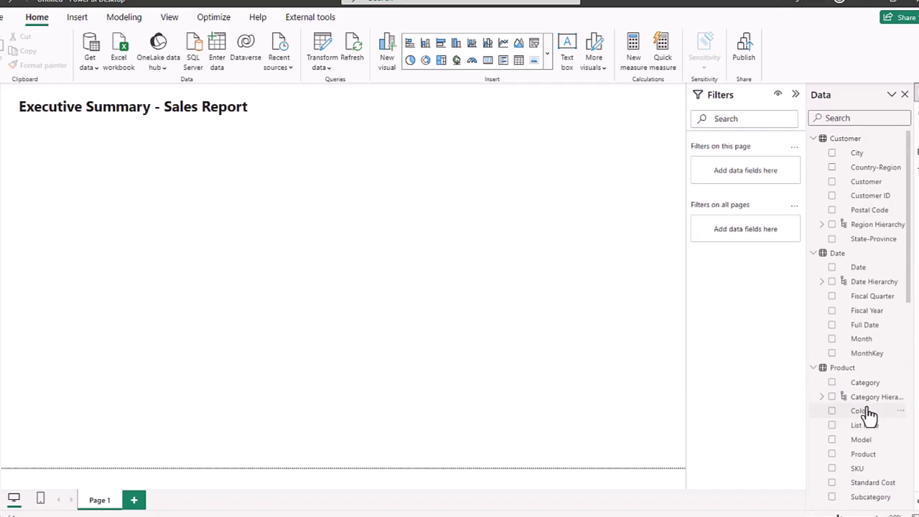
{"action": "scroll", "coordinate": [868, 418], "scroll_direction": "down", "scroll_amount": 10}
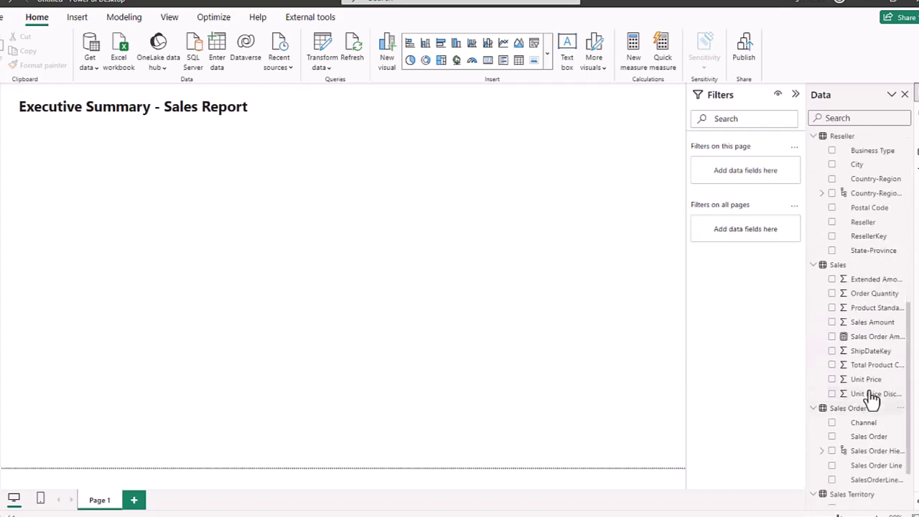
{"action": "left_click", "coordinate": [833, 323]}
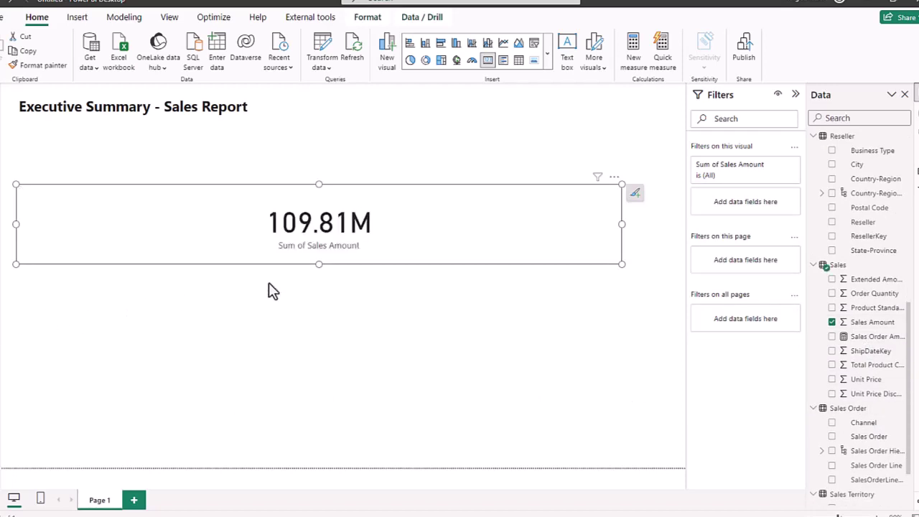
- Turn the Sales Amount card into an area chart by Month from the Date table and add the Sales Order Amount by Due Date measure
{"action": "scroll", "coordinate": [857, 253], "scroll_direction": "up", "scroll_amount": 1}
{"action": "scroll", "coordinate": [857, 253], "scroll_direction": "up", "scroll_amount": 5}
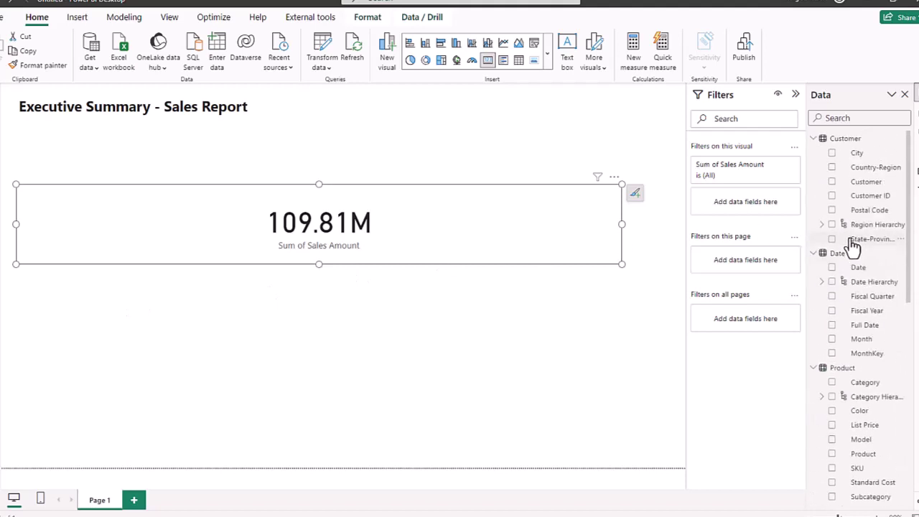
{"action": "left_click", "coordinate": [832, 339]}
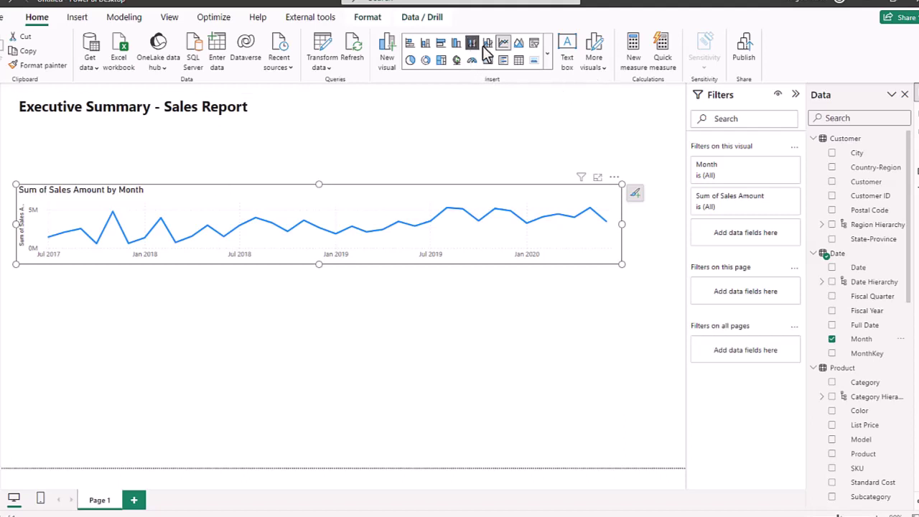
{"action": "left_click", "coordinate": [519, 44]}
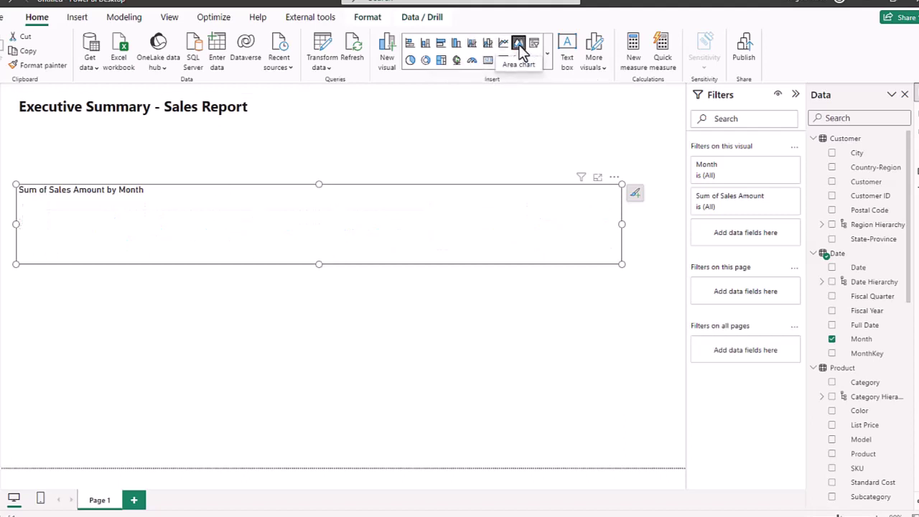
{"action": "mouse_move", "coordinate": [526, 241]}
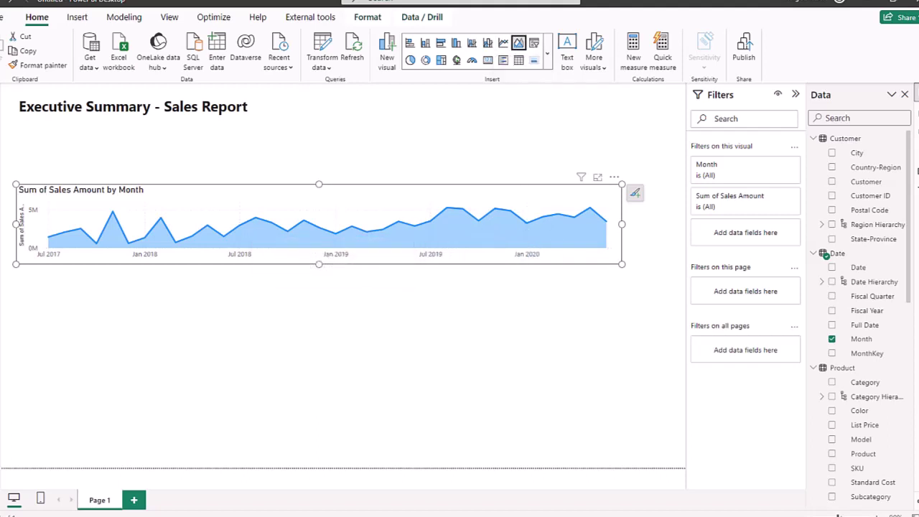
{"action": "scroll", "coordinate": [862, 287], "scroll_direction": "down", "scroll_amount": 10}
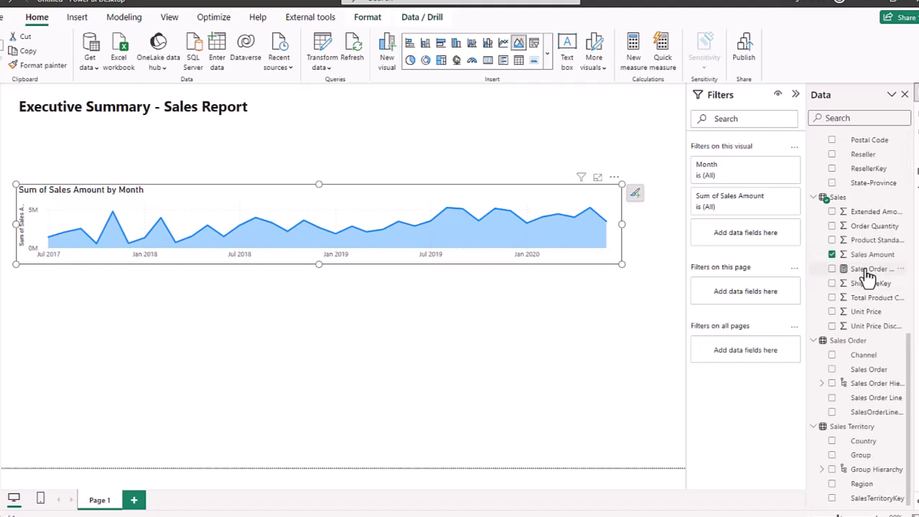
{"action": "left_click_drag", "start_coordinate": [869, 271], "coordinate": [457, 242]}
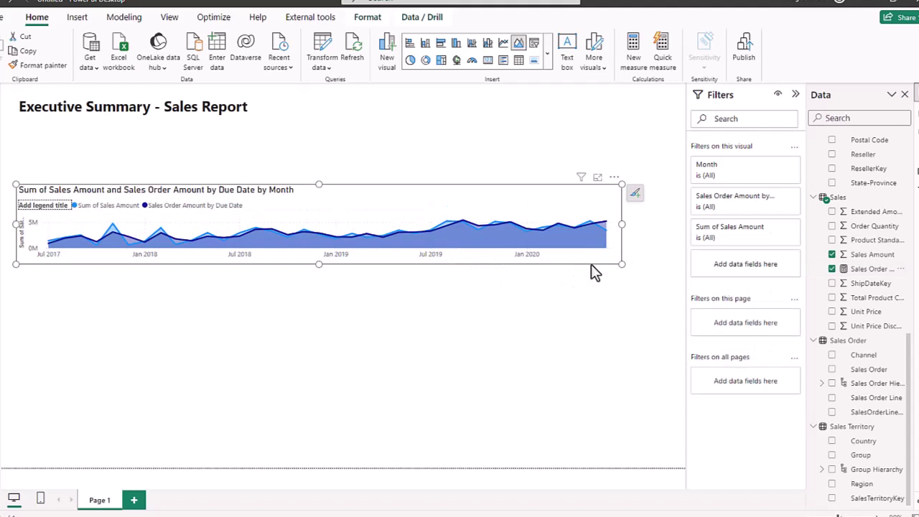
- Resize the area chart to less than half the page width and place it directly below the report title
{"action": "left_click_drag", "start_coordinate": [591, 264], "coordinate": [298, 337]}
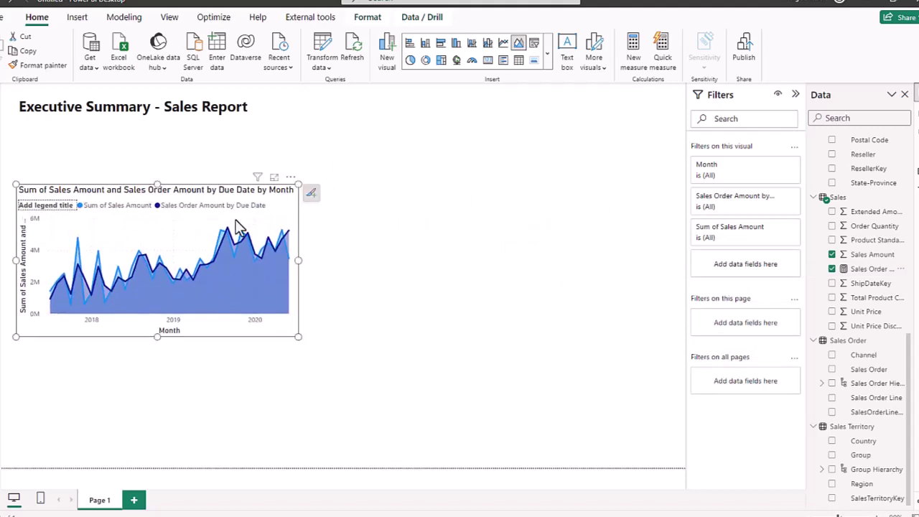
{"action": "left_click_drag", "start_coordinate": [185, 200], "coordinate": [205, 147]}
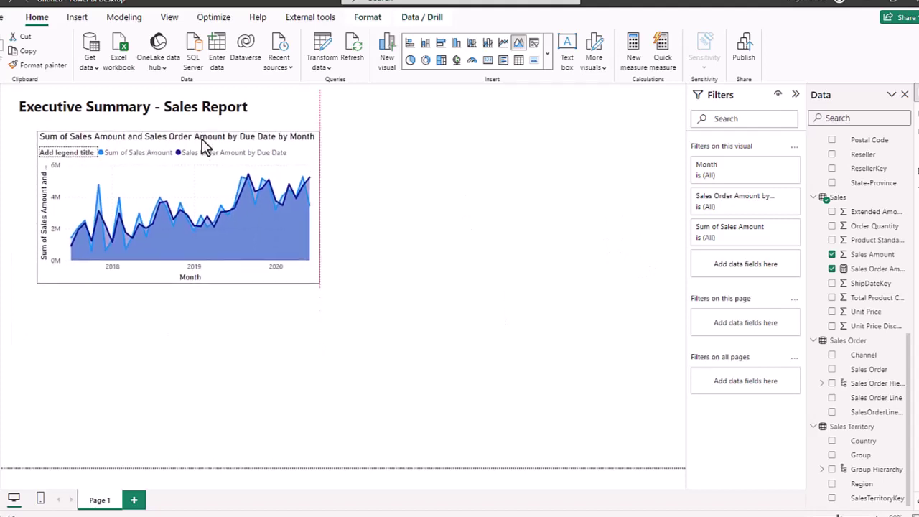
{"action": "key", "text": "Escape"}
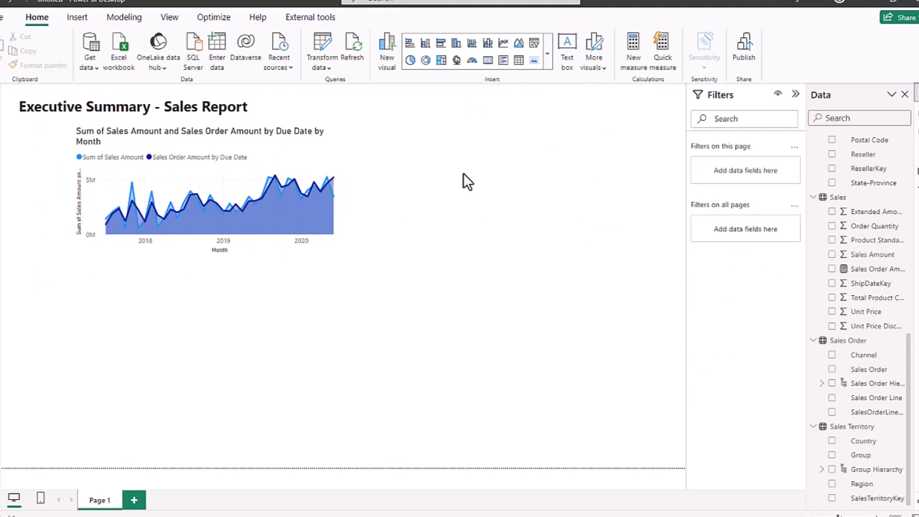
- Insert a map visual below the area chart and plot Country-Region from the Reseller table on it
{"action": "left_click", "coordinate": [456, 60]}
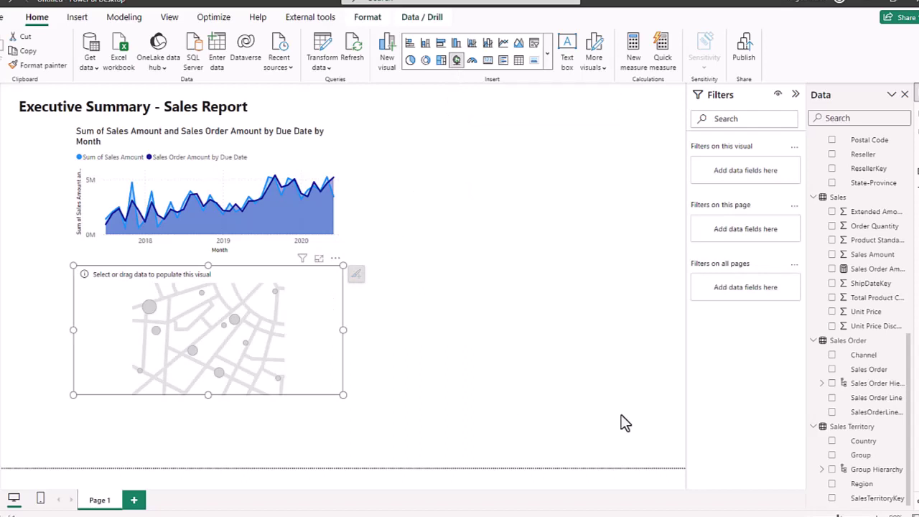
{"action": "scroll", "coordinate": [897, 331], "scroll_direction": "up", "scroll_amount": 5}
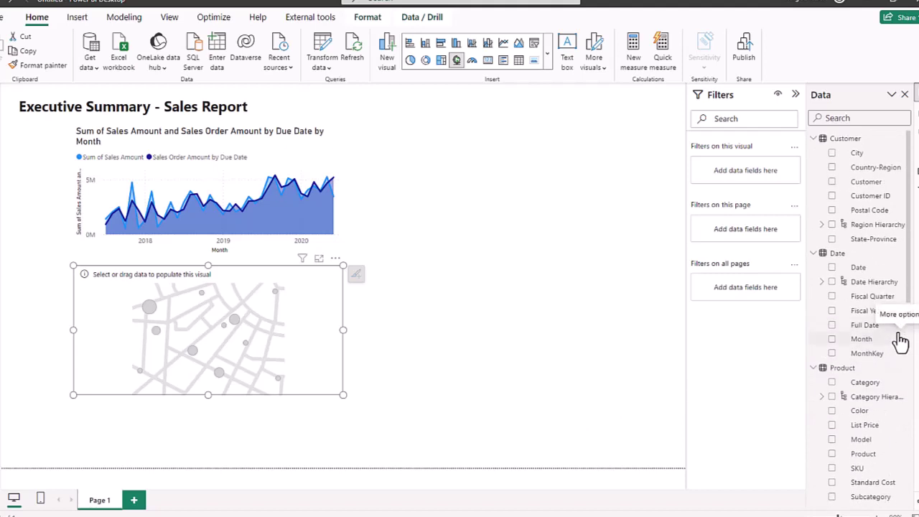
{"action": "scroll", "coordinate": [899, 336], "scroll_direction": "down", "scroll_amount": 5}
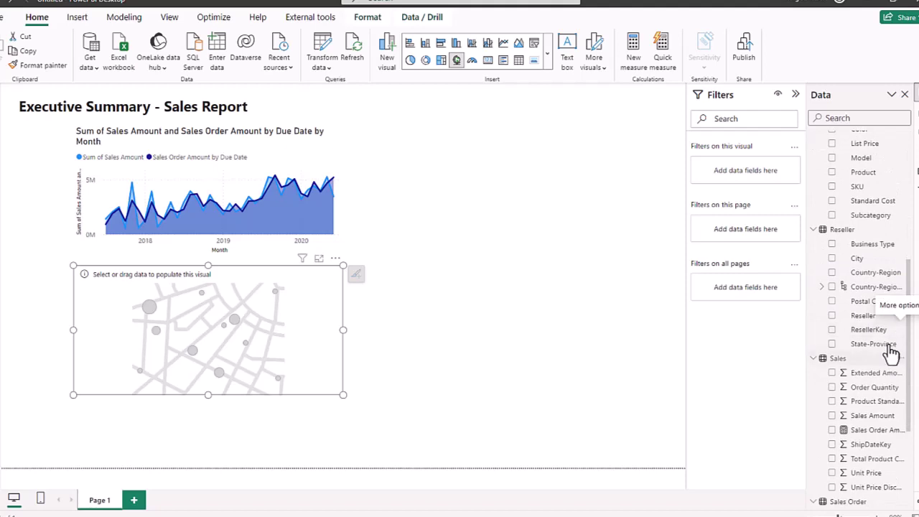
{"action": "left_click", "coordinate": [831, 272]}
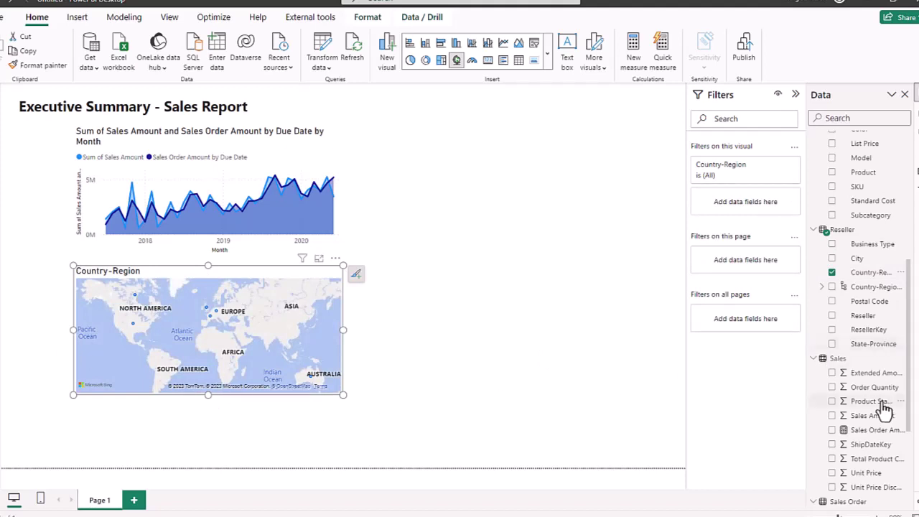
- Search the data fields for order and add Order Quantity from the Sales table to the map
{"action": "scroll", "coordinate": [882, 410], "scroll_direction": "down", "scroll_amount": 5}
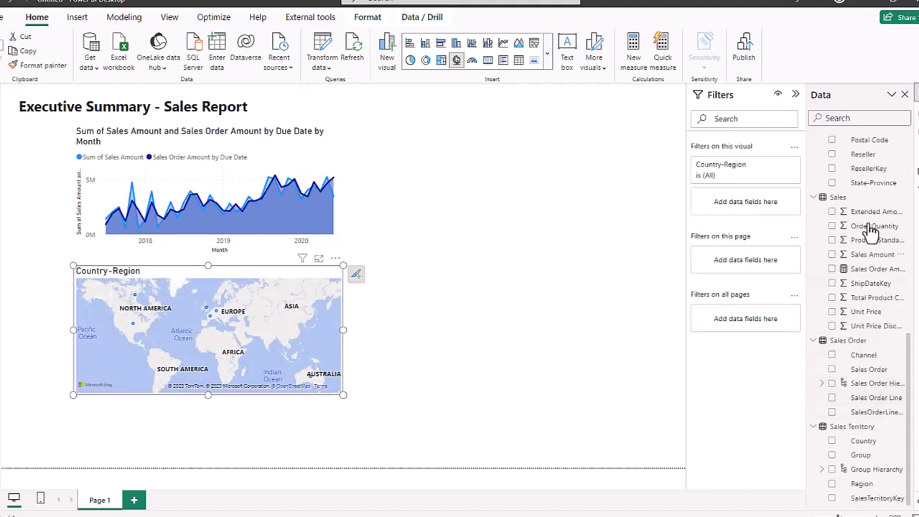
{"action": "left_click", "coordinate": [852, 118]}
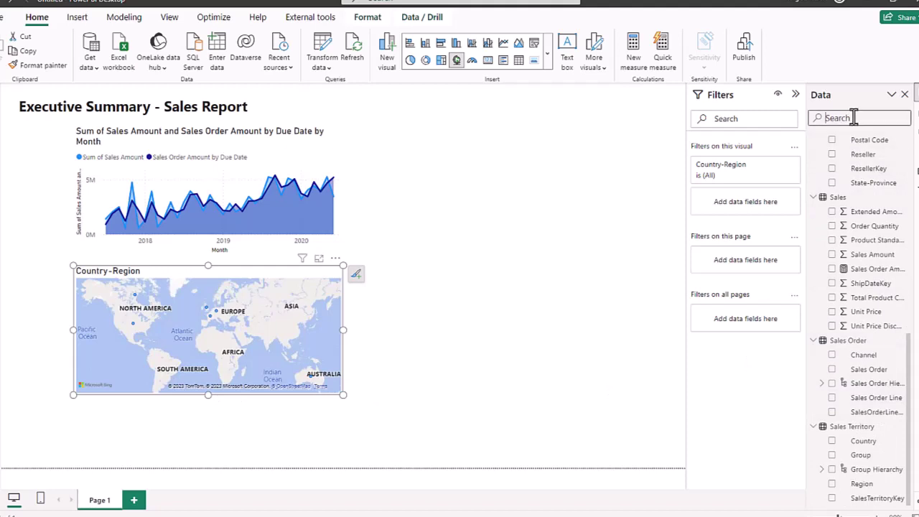
{"action": "type", "text": "order"}
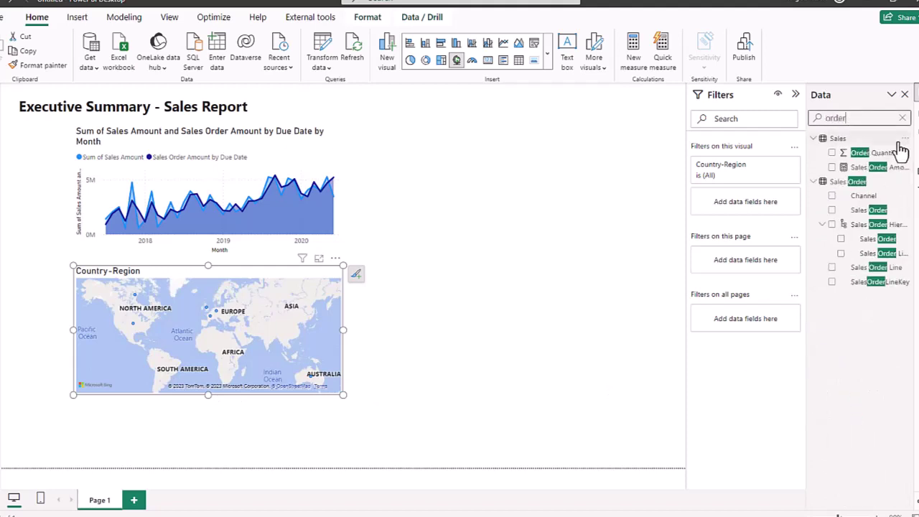
{"action": "left_click_drag", "start_coordinate": [890, 152], "coordinate": [263, 354]}
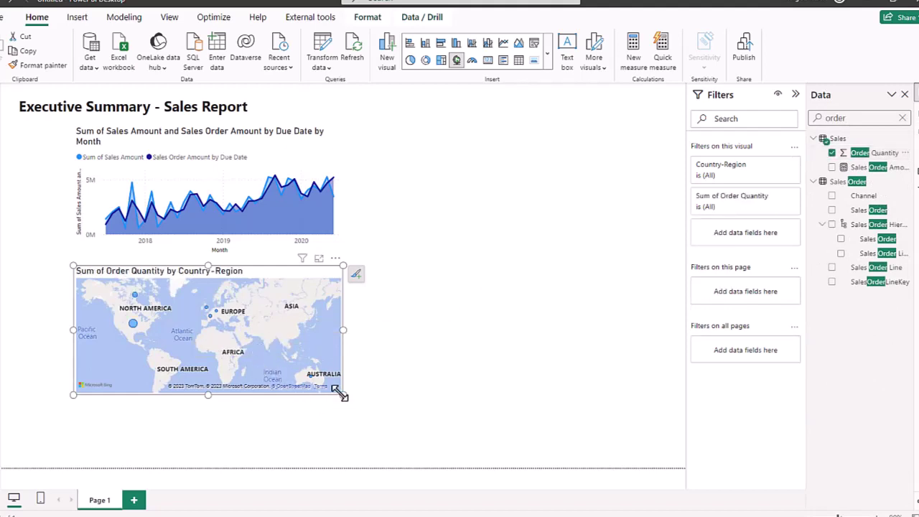
- Narrow the map, place it in the page's upper-right area beside the area chart, and clear the field search
{"action": "left_click_drag", "start_coordinate": [341, 394], "coordinate": [282, 402]}
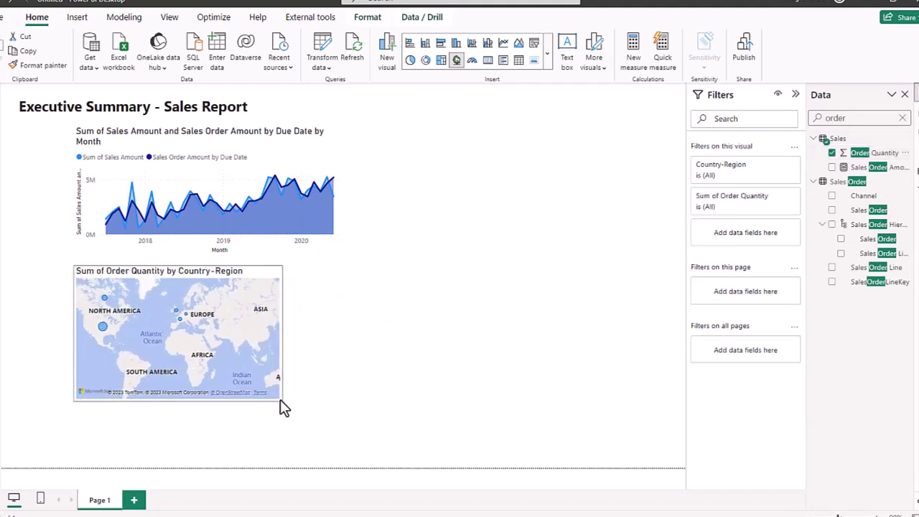
{"action": "left_click_drag", "start_coordinate": [148, 269], "coordinate": [497, 115]}
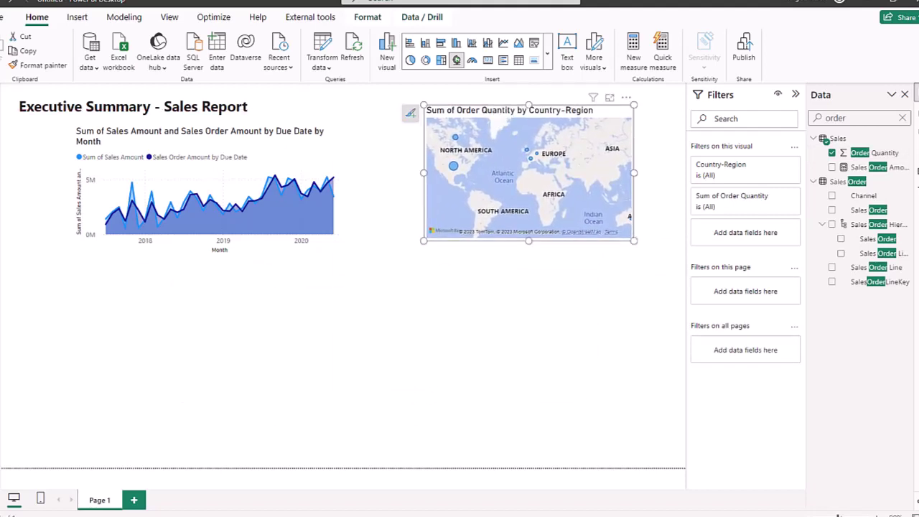
{"action": "left_click", "coordinate": [904, 118]}
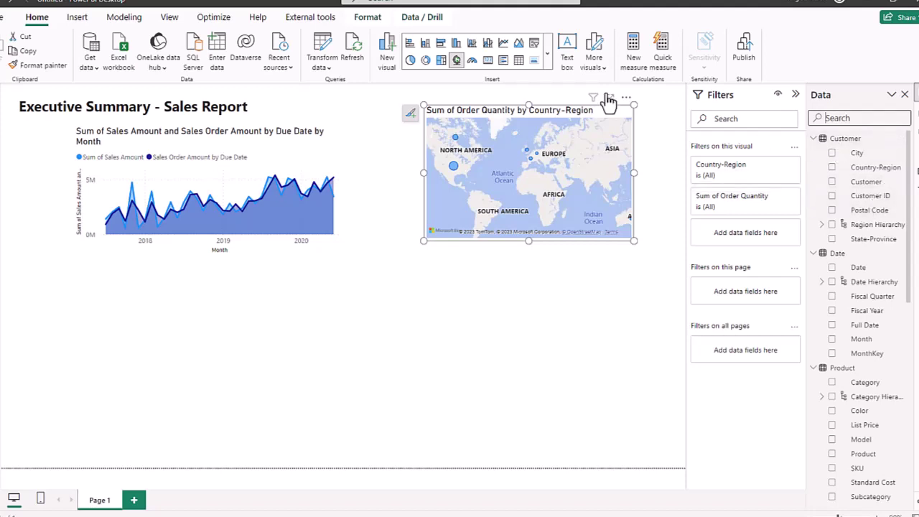
- Deselect the map, insert an empty matrix visual, and position it below the area chart
{"action": "left_click", "coordinate": [547, 53]}
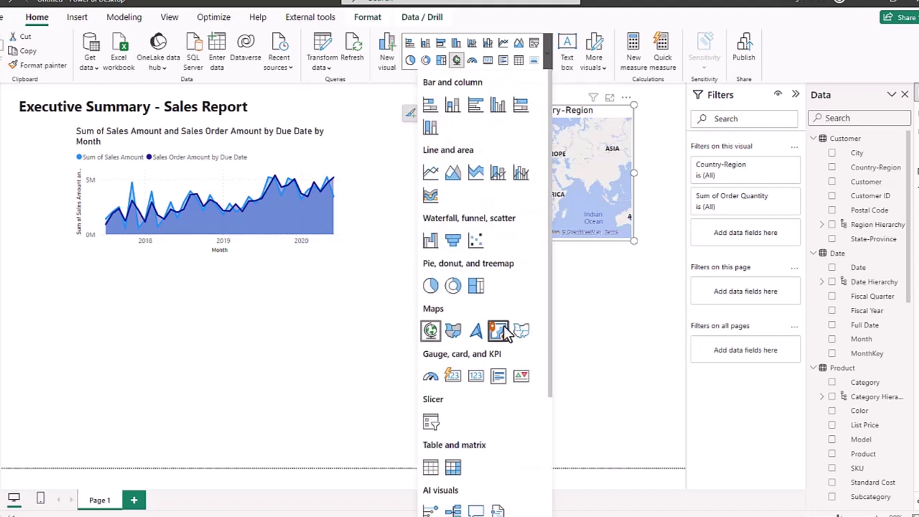
{"action": "scroll", "coordinate": [503, 326], "scroll_direction": "down", "scroll_amount": 2}
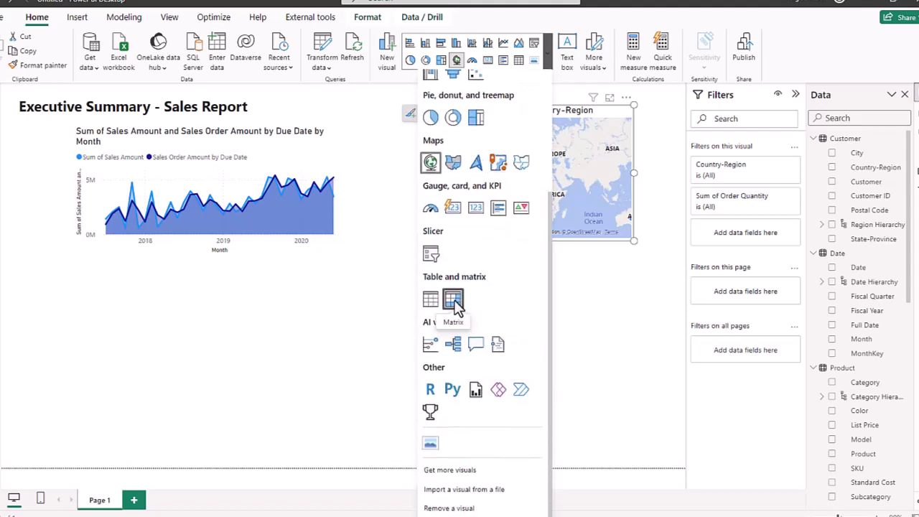
{"action": "left_click", "coordinate": [345, 309]}
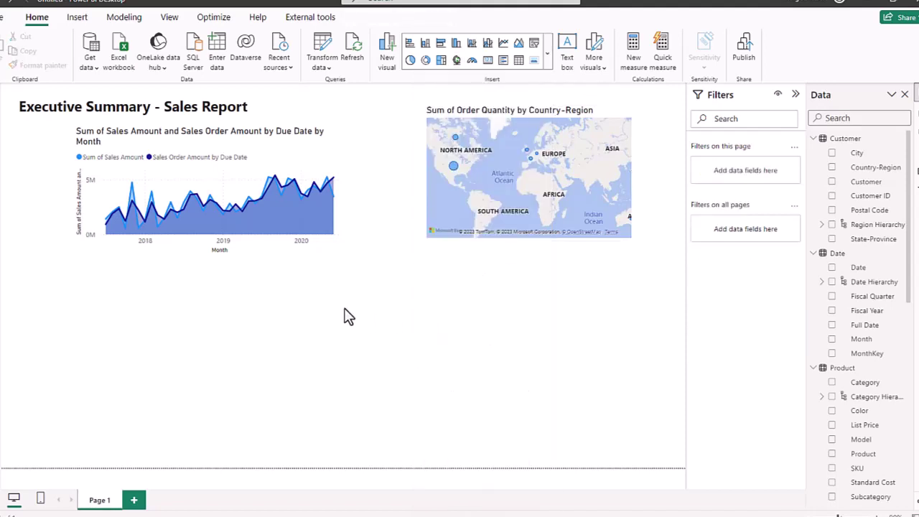
{"action": "left_click", "coordinate": [547, 54]}
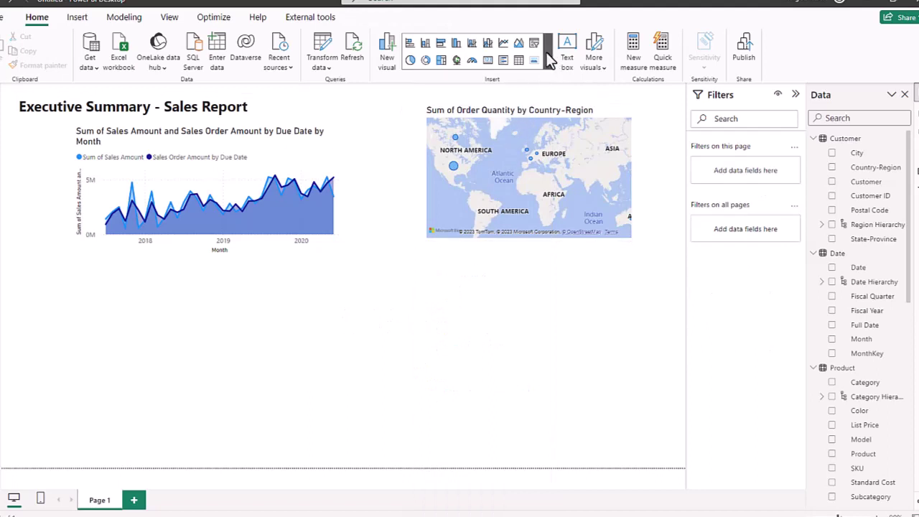
{"action": "left_click", "coordinate": [453, 468]}
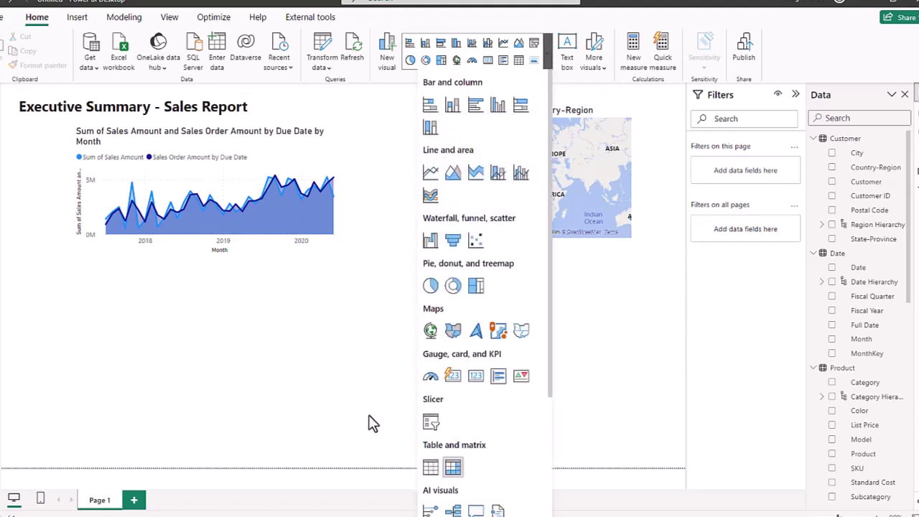
{"action": "left_click_drag", "start_coordinate": [319, 334], "coordinate": [357, 348]}
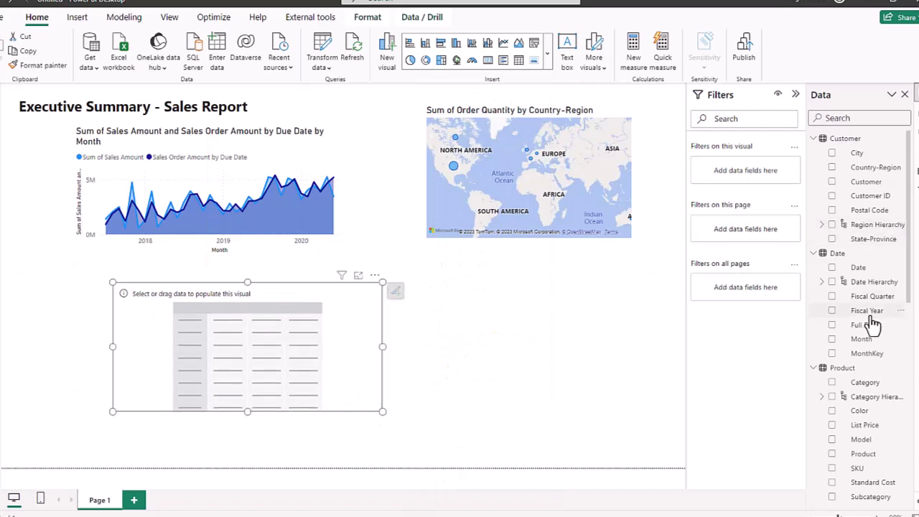
- Add Business Type from the Reseller table as the matrix rows and Category from the Product table as its columns
{"action": "scroll", "coordinate": [872, 324], "scroll_direction": "down", "scroll_amount": 3}
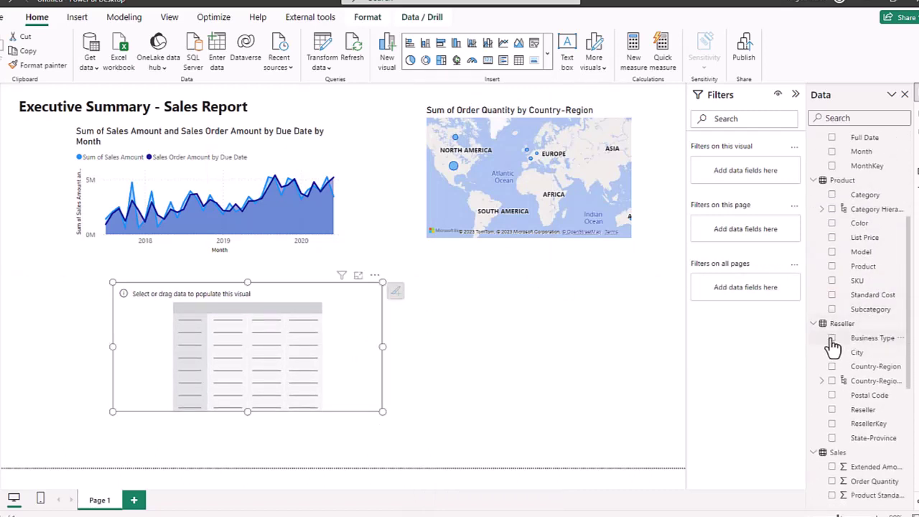
{"action": "left_click", "coordinate": [854, 339]}
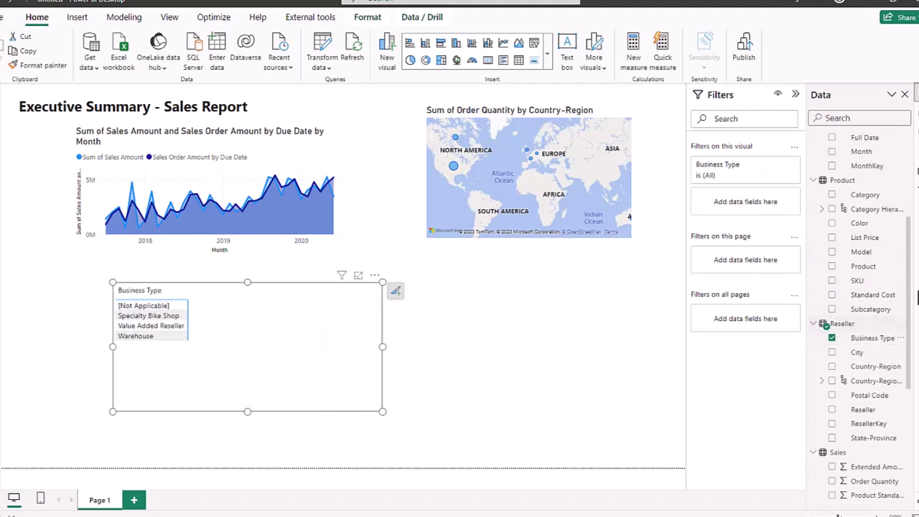
{"action": "left_click", "coordinate": [831, 196]}
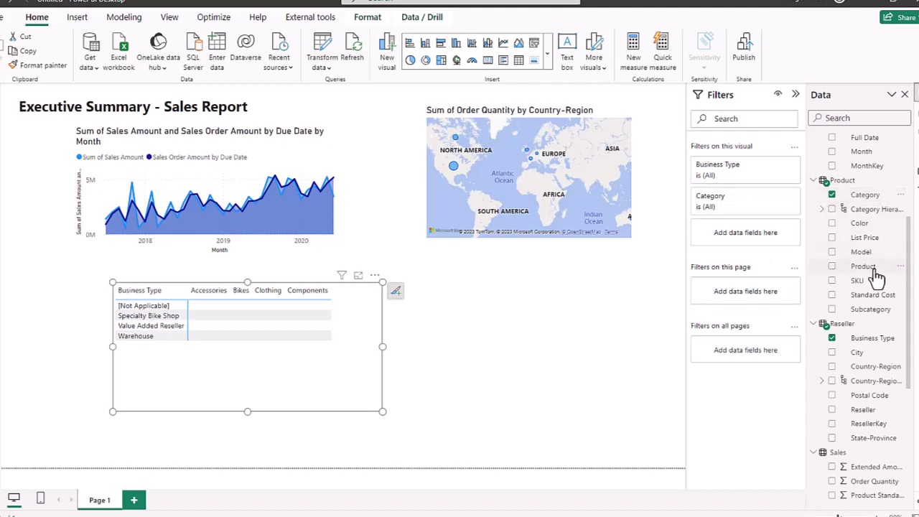
- Add Sales Amount from the Sales table as the values of the matrix
{"action": "scroll", "coordinate": [884, 291], "scroll_direction": "down", "scroll_amount": 6}
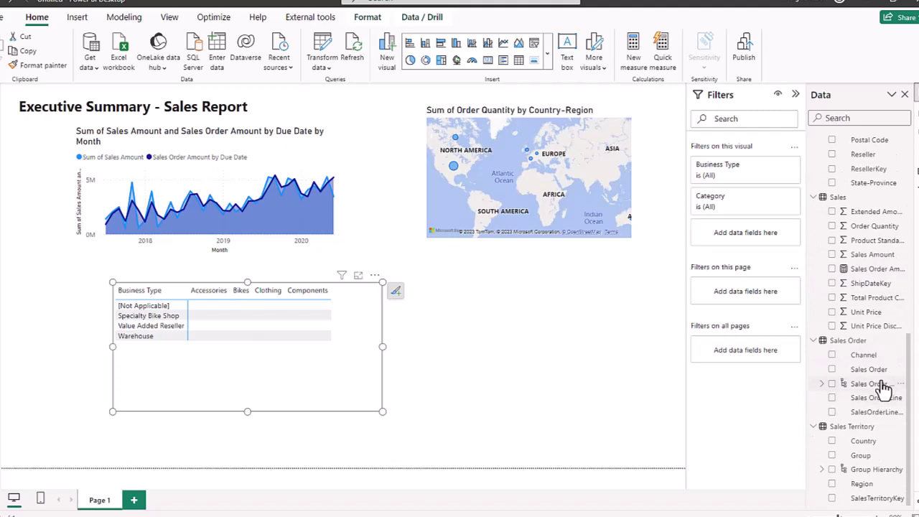
{"action": "scroll", "coordinate": [882, 374], "scroll_direction": "up", "scroll_amount": 10}
{"action": "scroll", "coordinate": [882, 359], "scroll_direction": "down", "scroll_amount": 10}
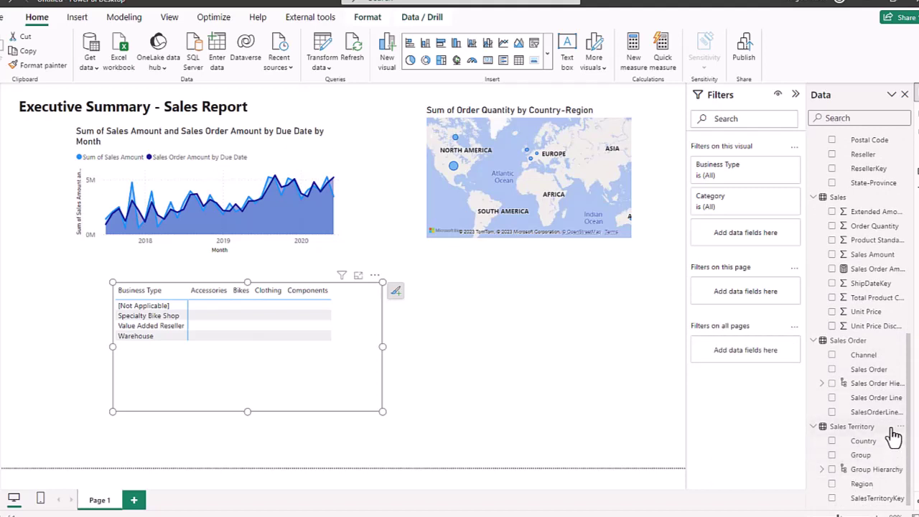
{"action": "scroll", "coordinate": [893, 435], "scroll_direction": "up", "scroll_amount": 4}
{"action": "scroll", "coordinate": [893, 435], "scroll_direction": "down", "scroll_amount": 4}
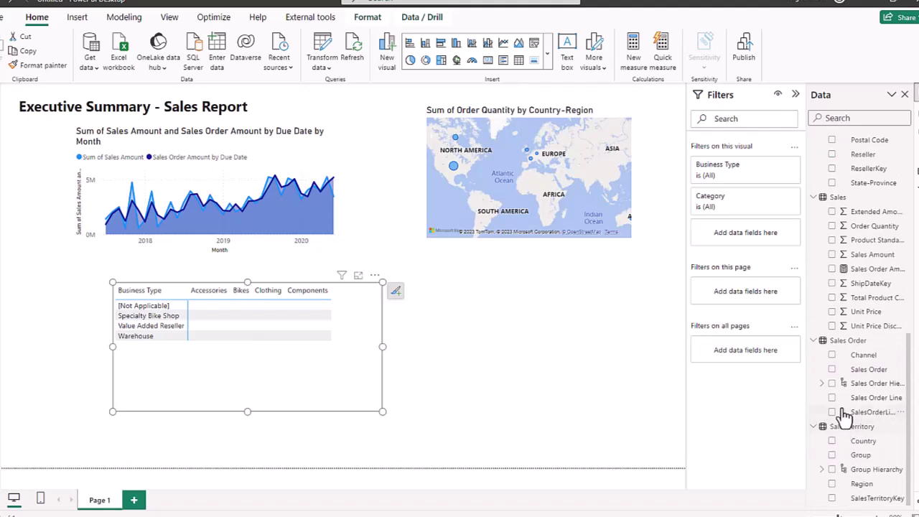
{"action": "scroll", "coordinate": [851, 349], "scroll_direction": "up", "scroll_amount": 4}
{"action": "scroll", "coordinate": [853, 349], "scroll_direction": "down", "scroll_amount": 5}
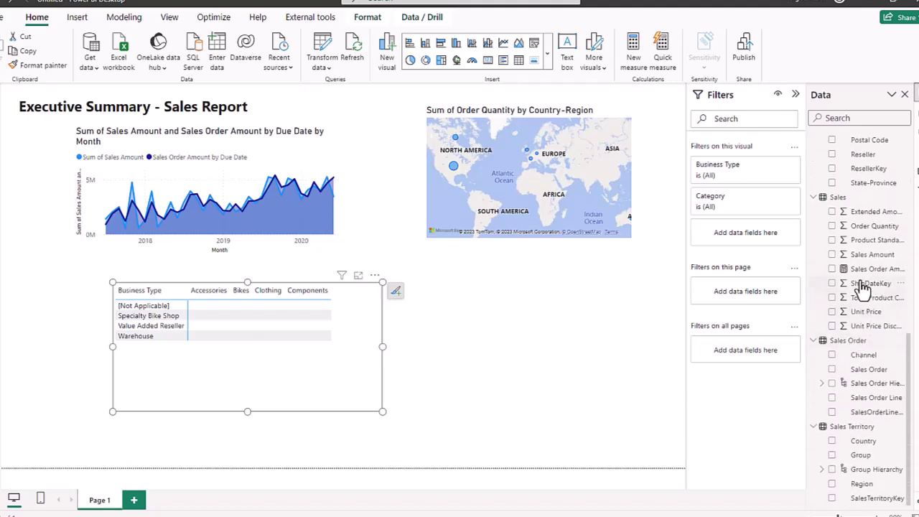
{"action": "left_click", "coordinate": [833, 254]}
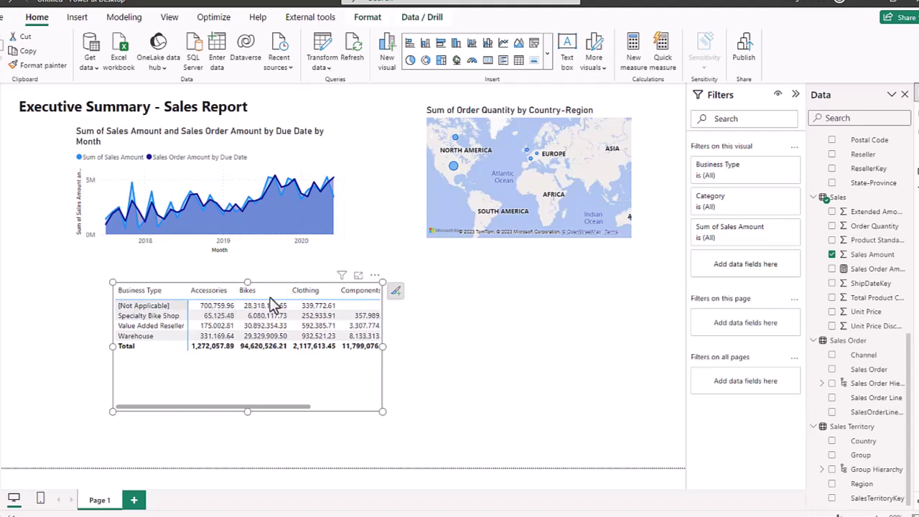
- Filter the matrix to all Business Types except [Not Applicable], then make the matrix wider and shorter
{"action": "left_click", "coordinate": [746, 178]}
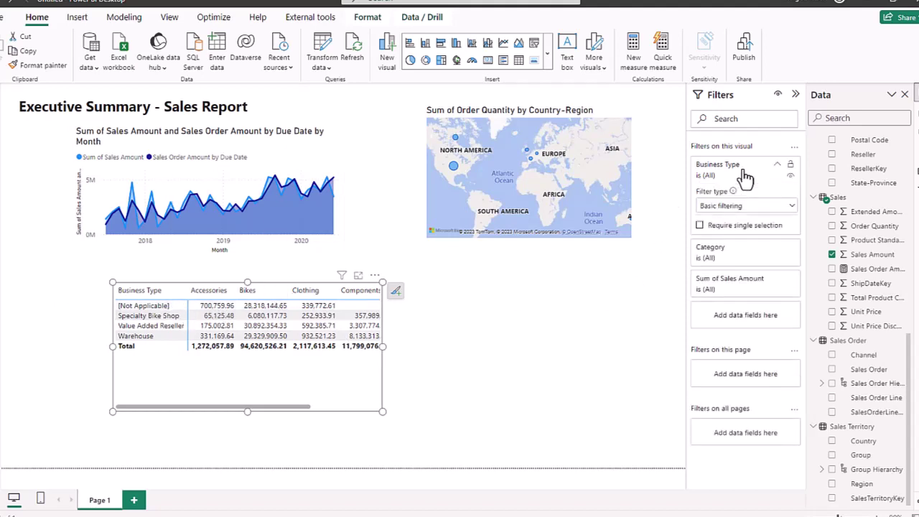
{"action": "left_click", "coordinate": [705, 239]}
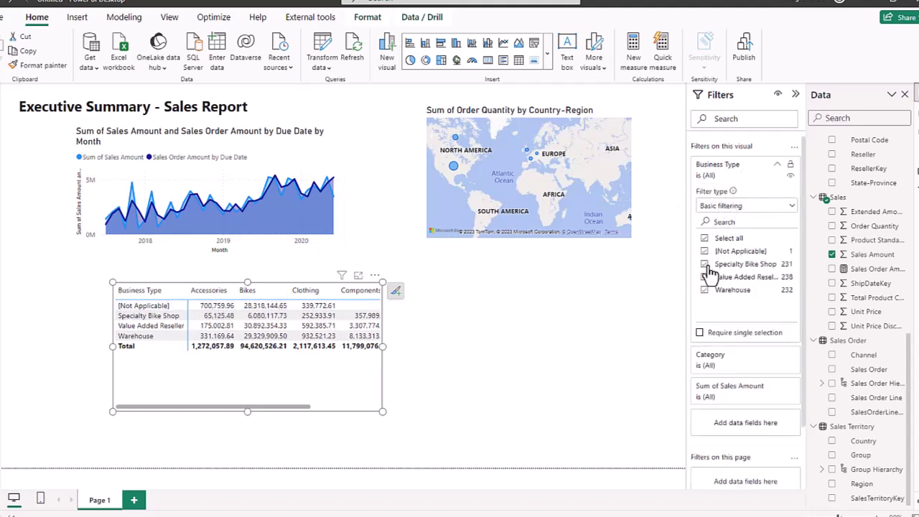
{"action": "left_click", "coordinate": [705, 252]}
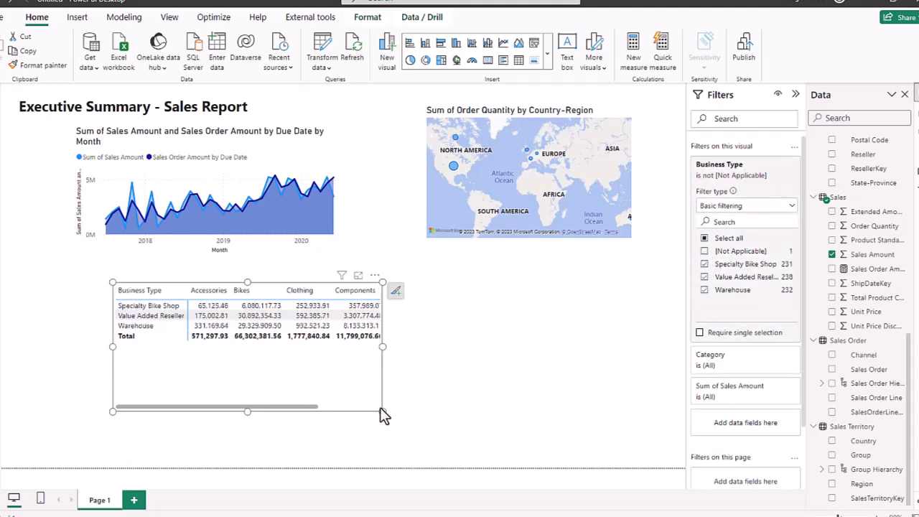
{"action": "left_click_drag", "start_coordinate": [382, 412], "coordinate": [409, 376]}
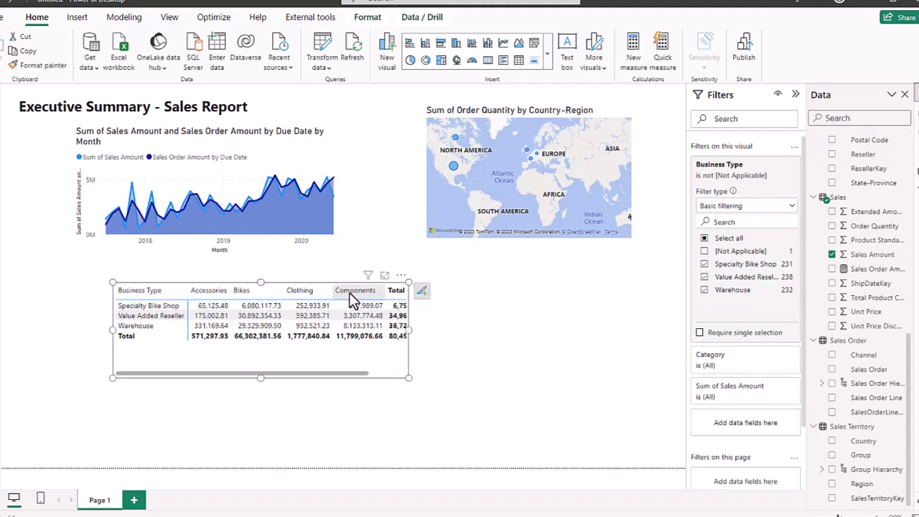
- Move Category from the matrix columns to its rows above Business Type, and expand the Accessories row
{"action": "left_click", "coordinate": [917, 108]}
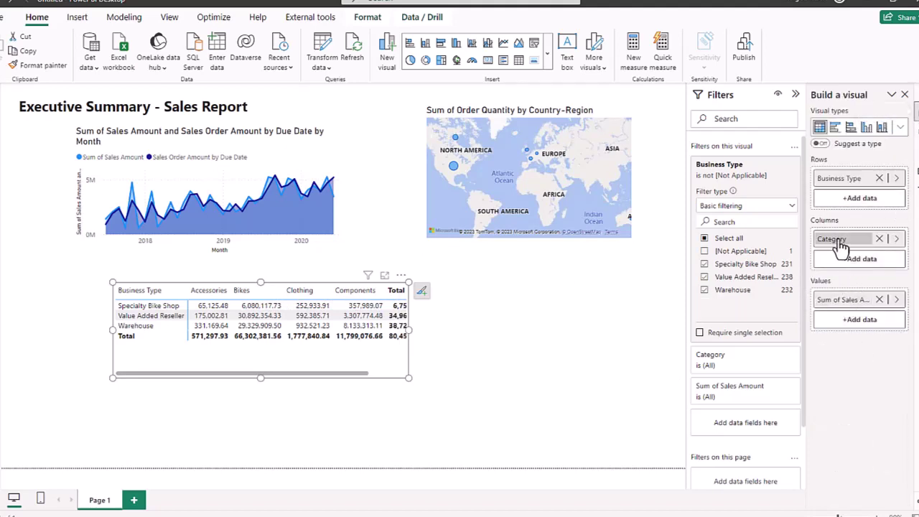
{"action": "left_click_drag", "start_coordinate": [838, 241], "coordinate": [846, 178]}
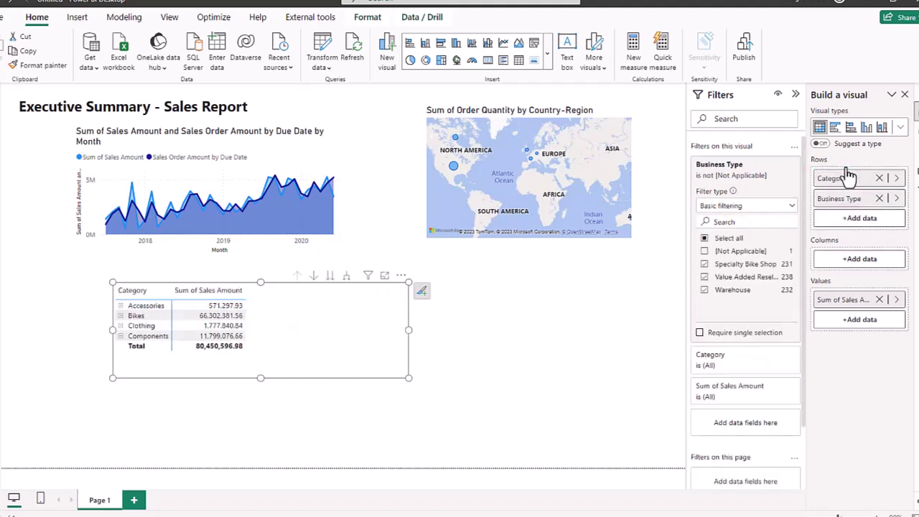
{"action": "left_click", "coordinate": [121, 306]}
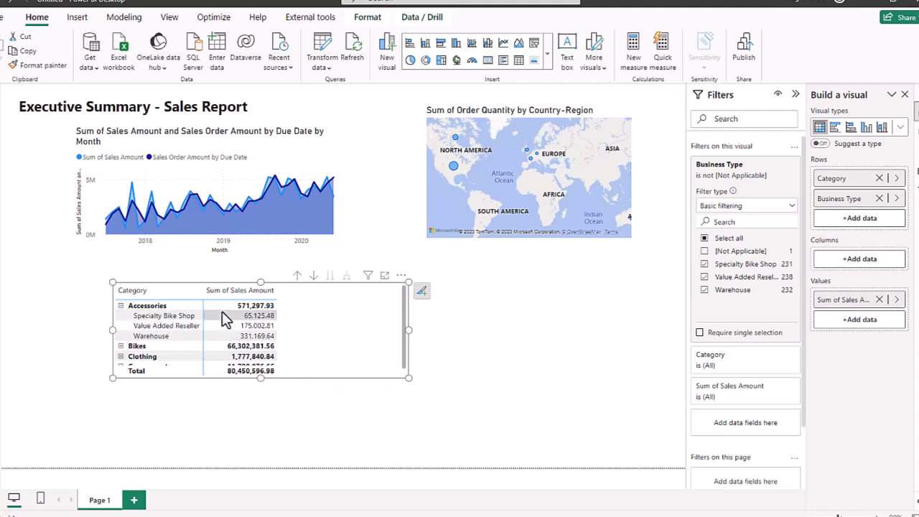
- Sort the matrix by Business Type in descending order and check the sort options
{"action": "left_click", "coordinate": [402, 277]}
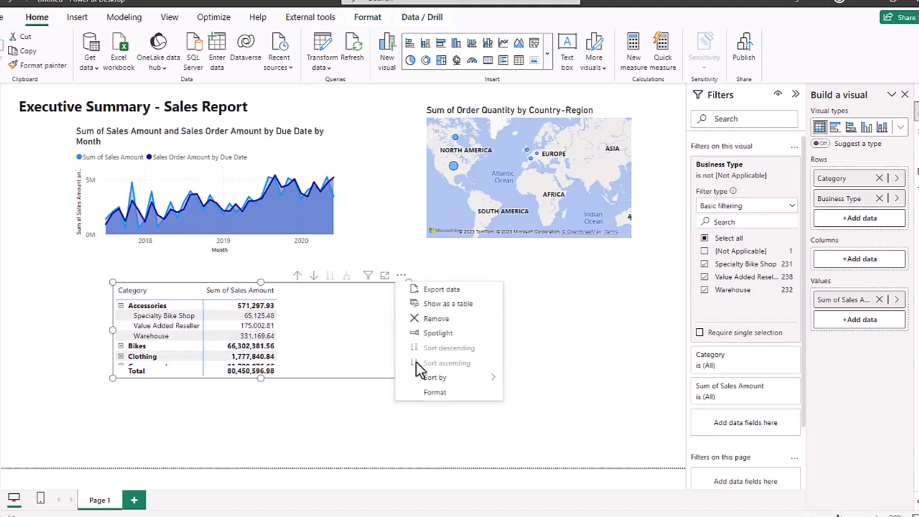
{"action": "mouse_move", "coordinate": [430, 379]}
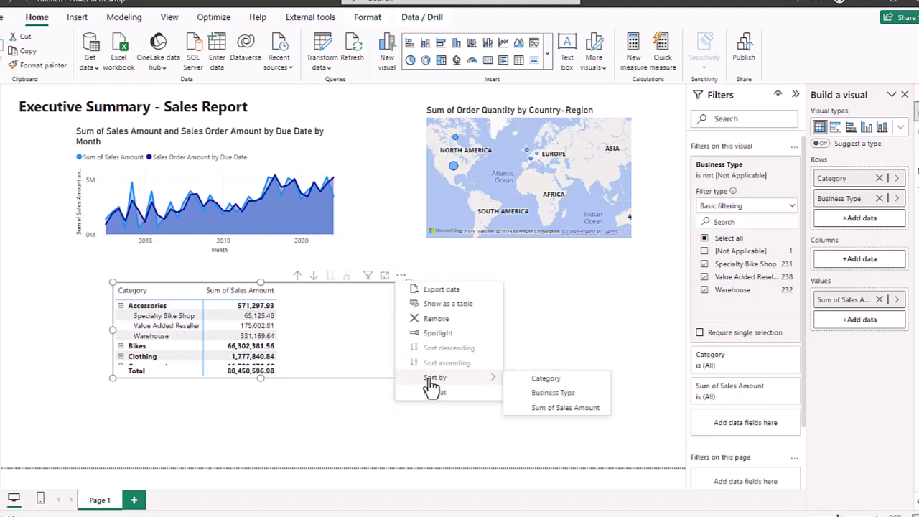
{"action": "left_click", "coordinate": [536, 393]}
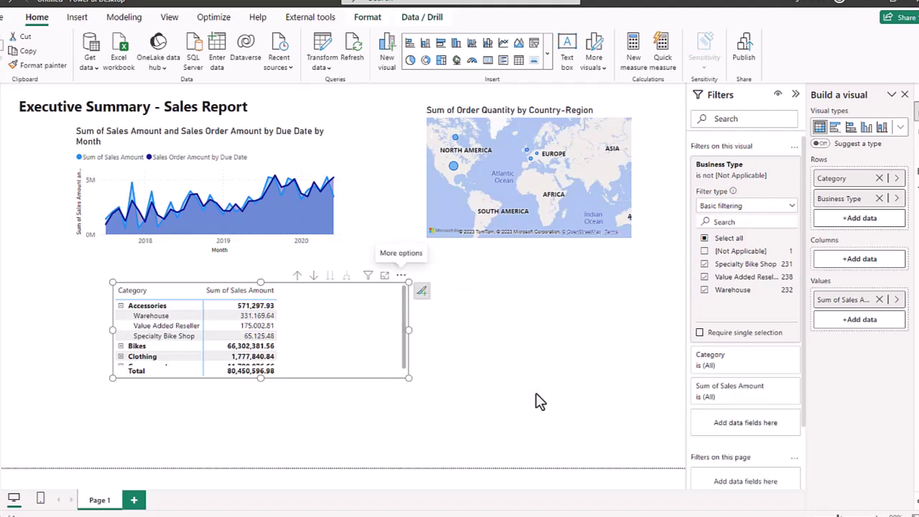
{"action": "left_click", "coordinate": [401, 277]}
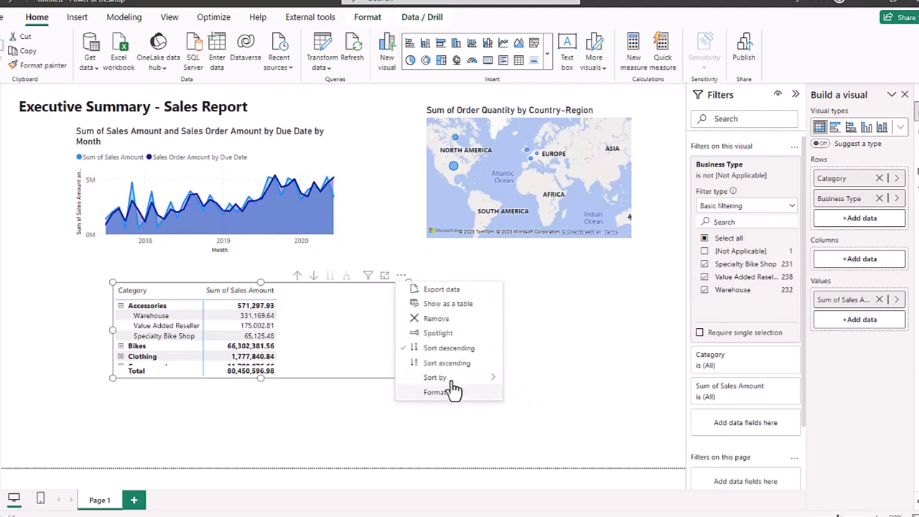
{"action": "mouse_move", "coordinate": [447, 379]}
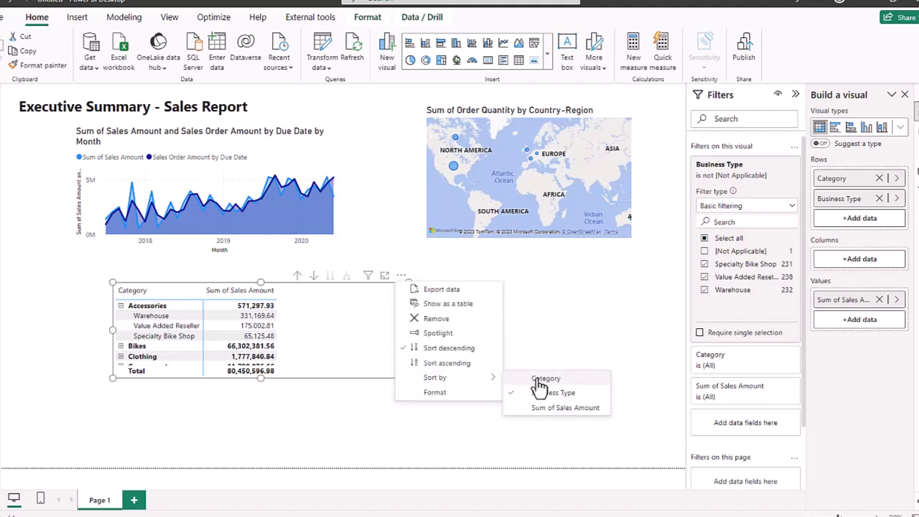
{"action": "left_click", "coordinate": [578, 301]}
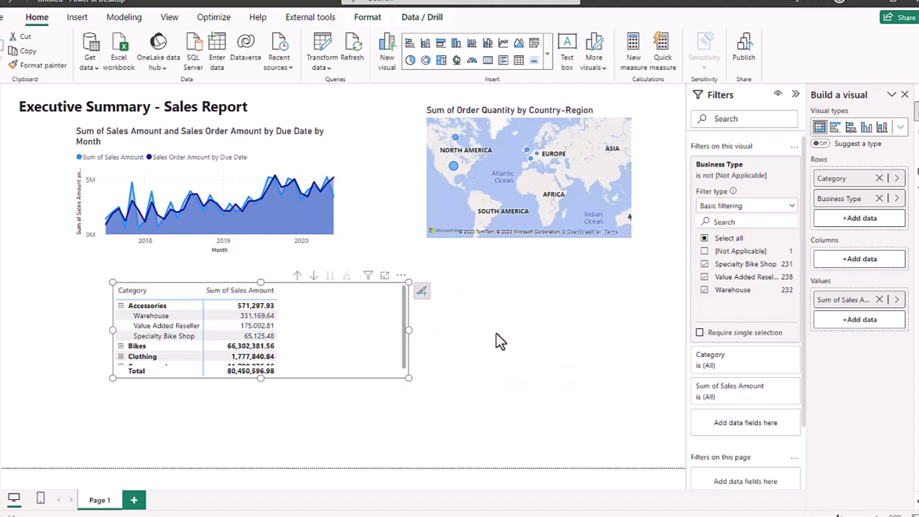